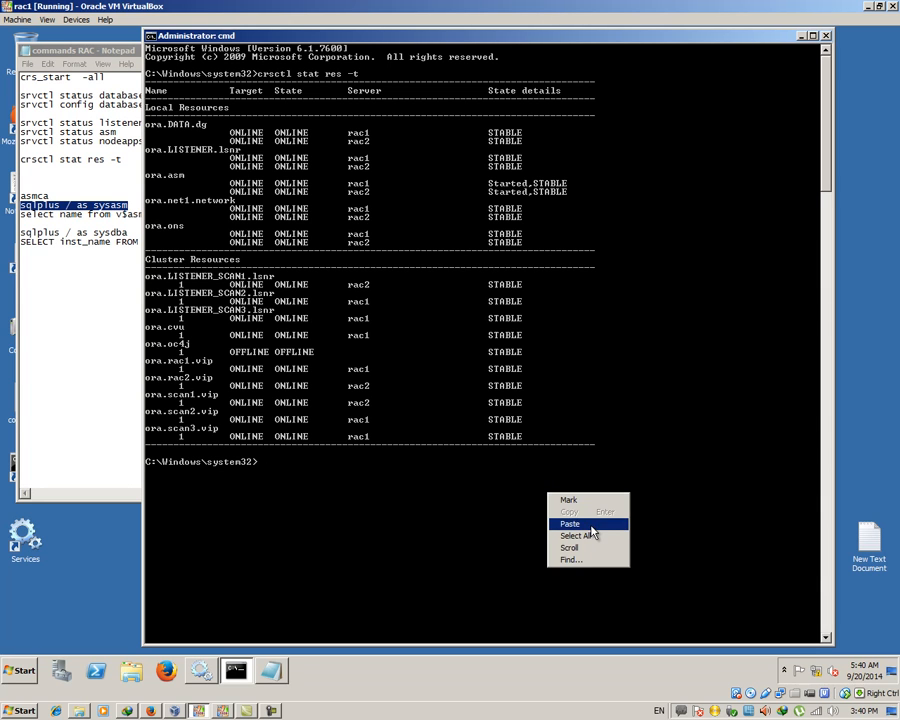
# Run 'sqlplus / as sysasm', which fails with the ORA-12560 protocol adapter error
pyautogui.click(590, 530)
pyautogui.press('Return')
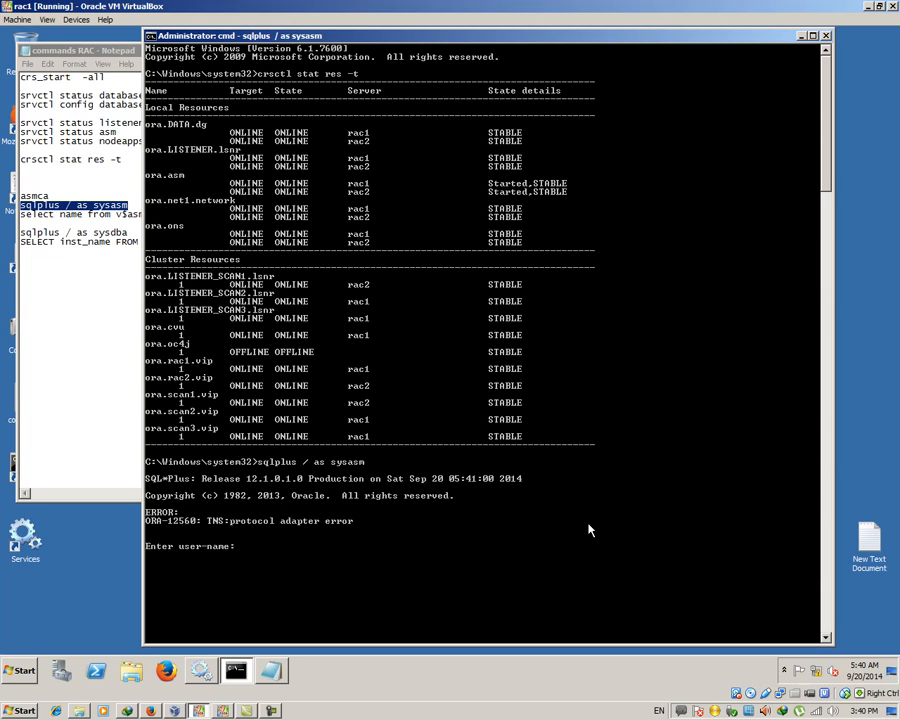
pyautogui.press('Return')
pyautogui.press('Return')
# Retry the connection as 'sqlplus / as sysdba', getting the same ORA-12560 error
pyautogui.press('Up')
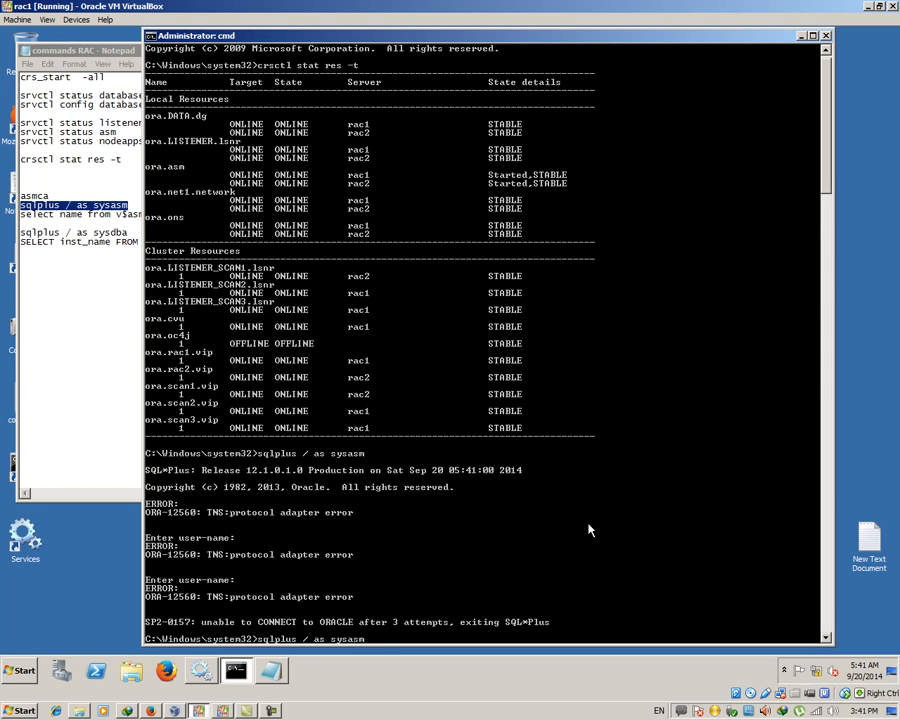
pyautogui.press('BackSpace')
pyautogui.write('dba')
pyautogui.press('Return')
pyautogui.press('Return')
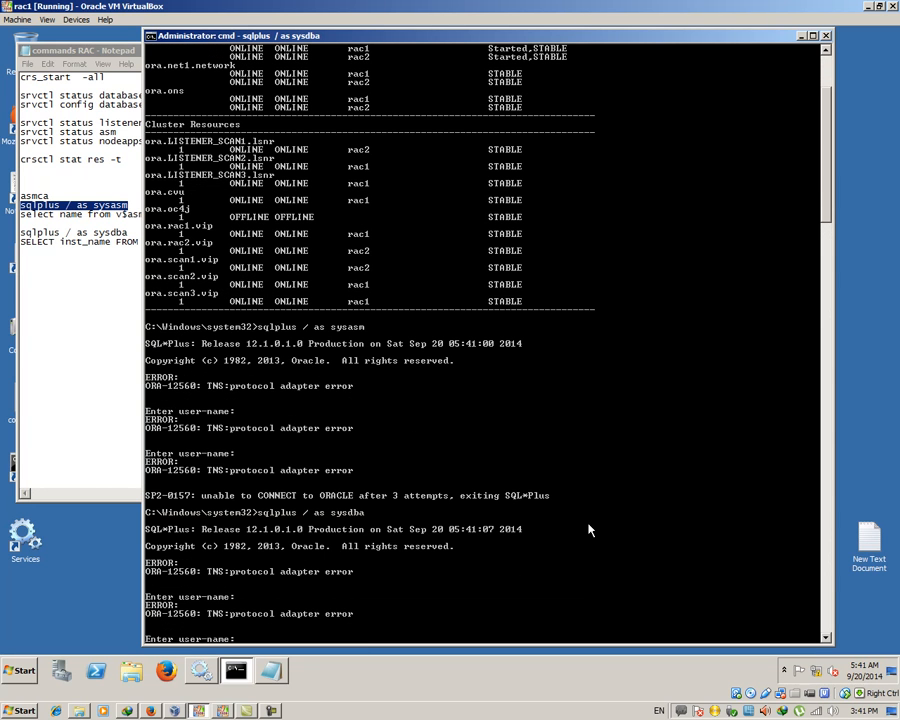
# Copy the three srvctl status commands from the commands notes
pyautogui.click(826, 37)
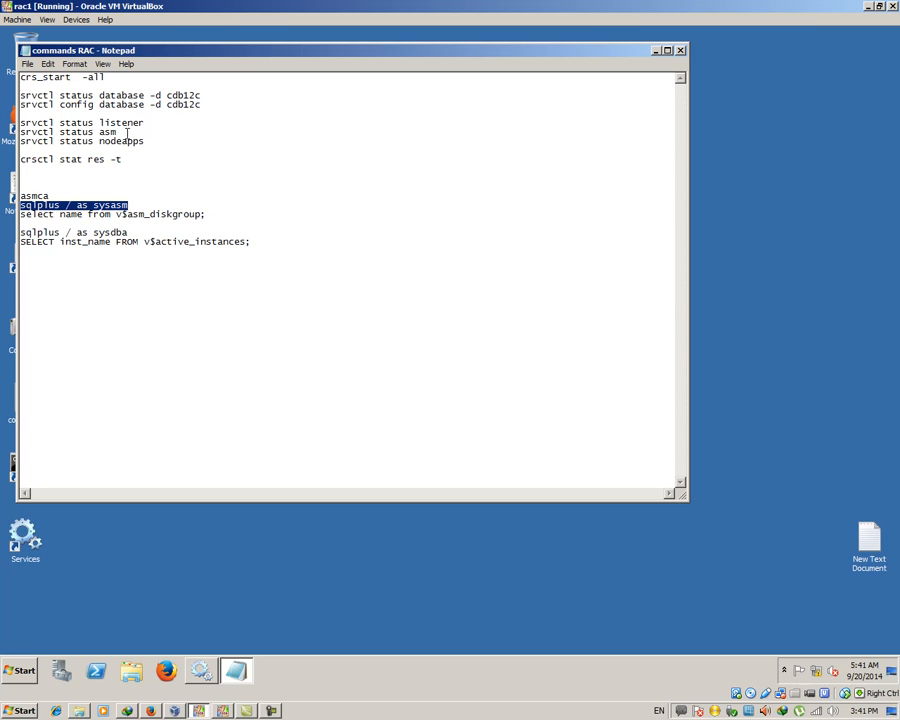
pyautogui.moveTo(146, 141); pyautogui.dragTo(20, 122)
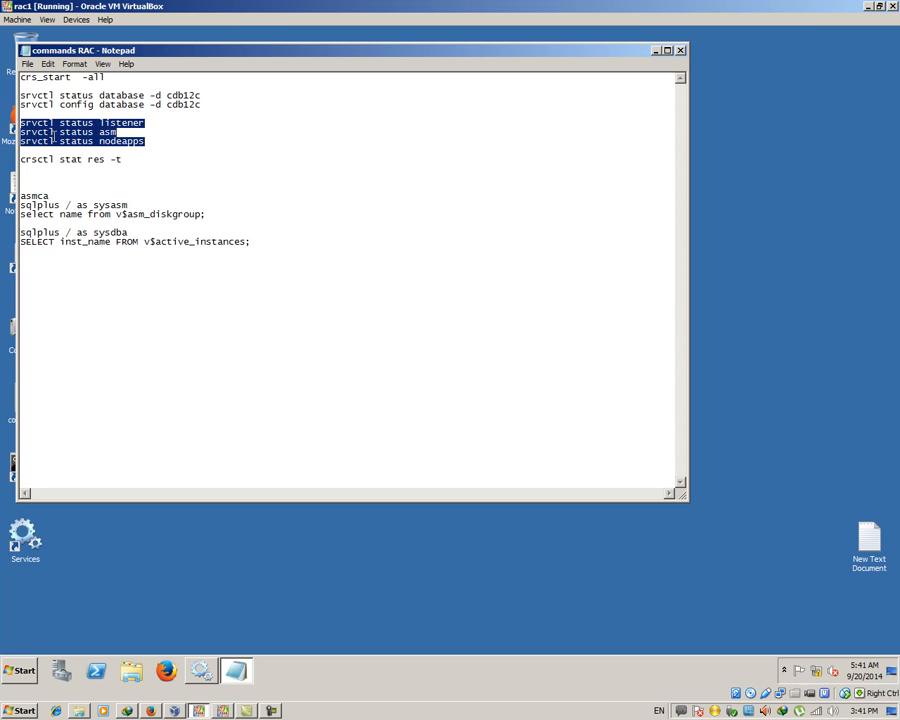
pyautogui.rightClick(72, 142)
pyautogui.click(93, 177)
# Run the srvctl checks in a new Command Prompt, showing listener, ASM and nodeapps up on rac1 and rac2
pyautogui.click(236, 670)
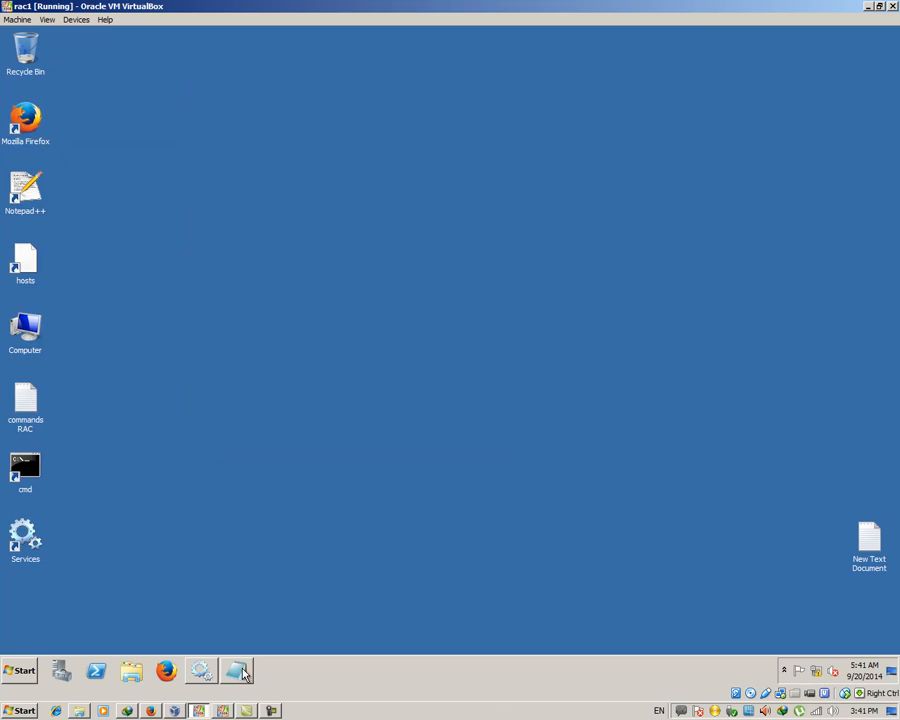
pyautogui.doubleClick(22, 474)
pyautogui.rightClick(265, 145)
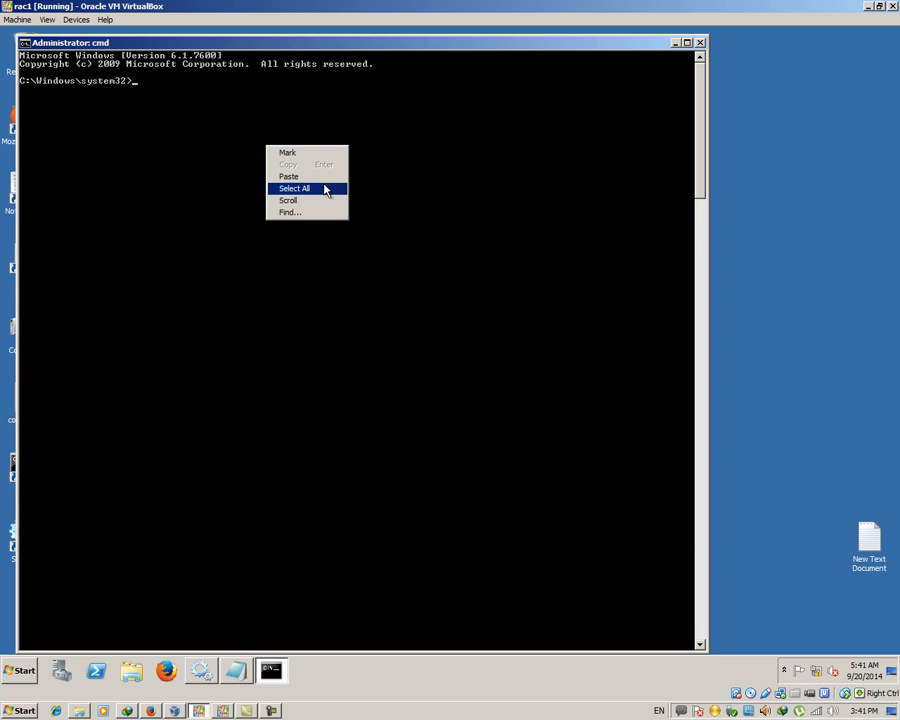
pyautogui.click(290, 175)
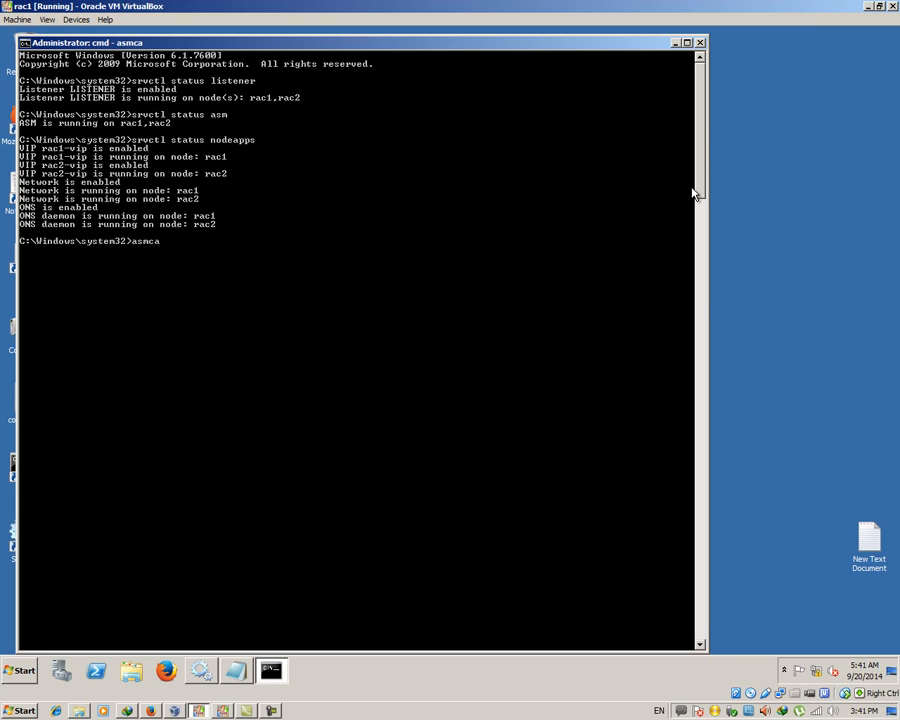
pyautogui.click(675, 43)
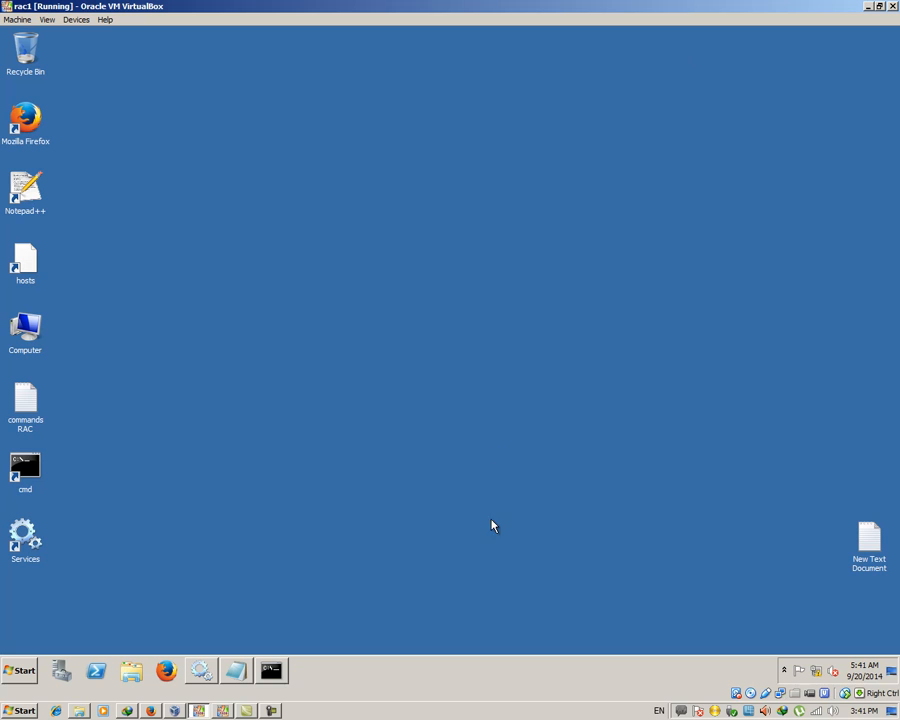
# Review the ASM instances, DATA disk group, volumes and cluster file systems in ASMCA, then exit
pyautogui.click(750, 692)
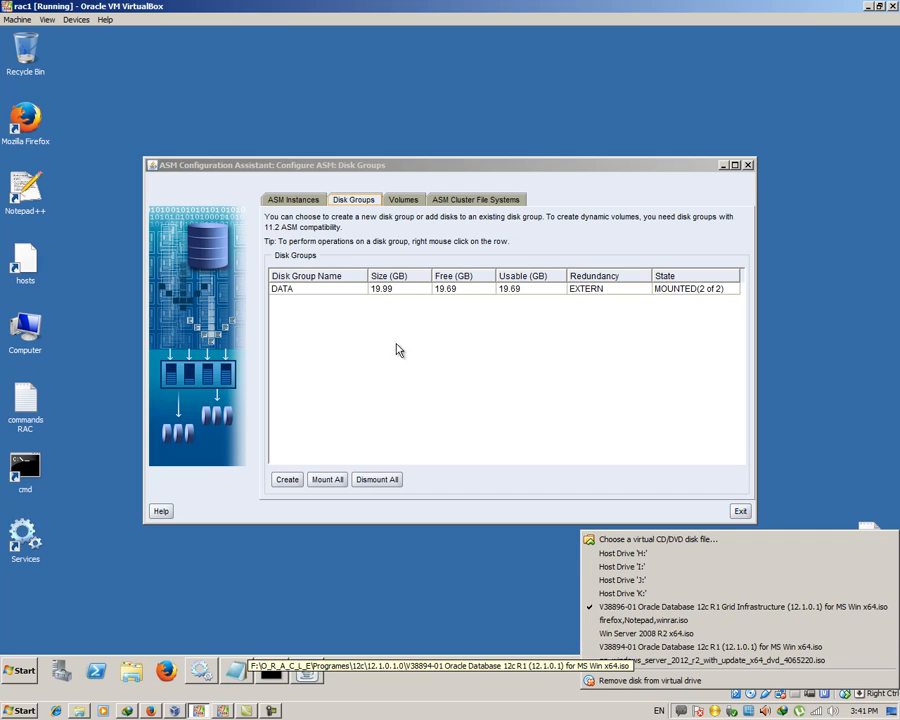
pyautogui.click(403, 200)
pyautogui.click(309, 202)
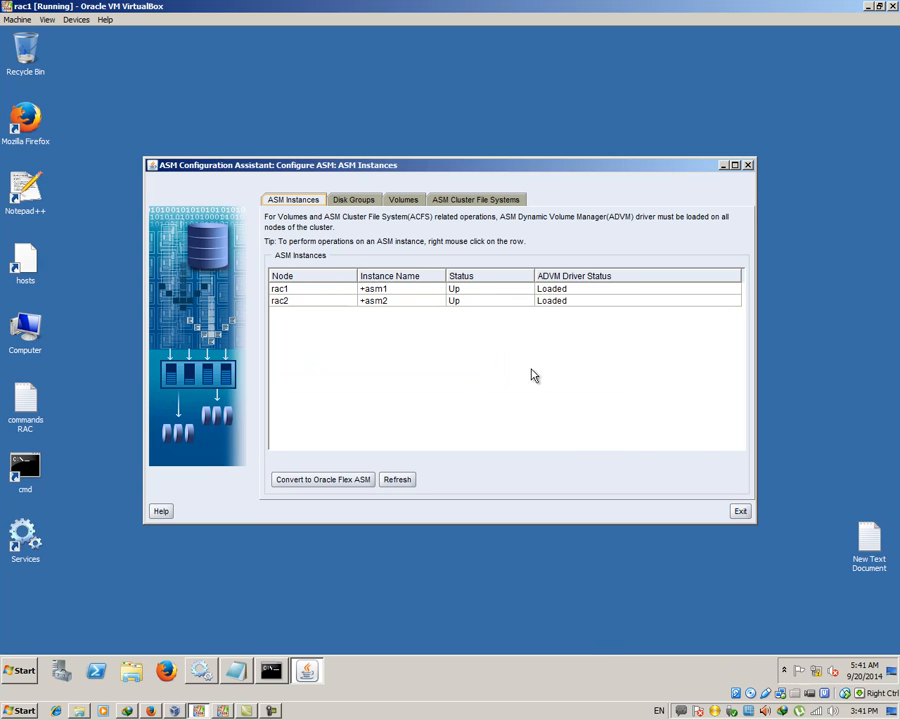
pyautogui.click(370, 201)
pyautogui.click(400, 199)
pyautogui.click(468, 201)
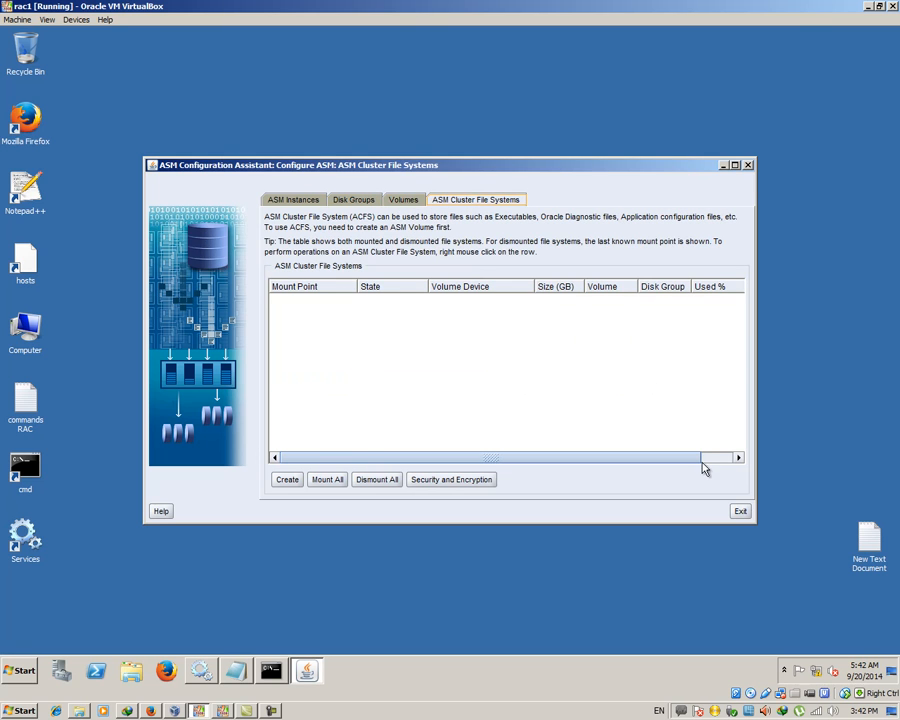
pyautogui.click(740, 511)
pyautogui.click(536, 384)
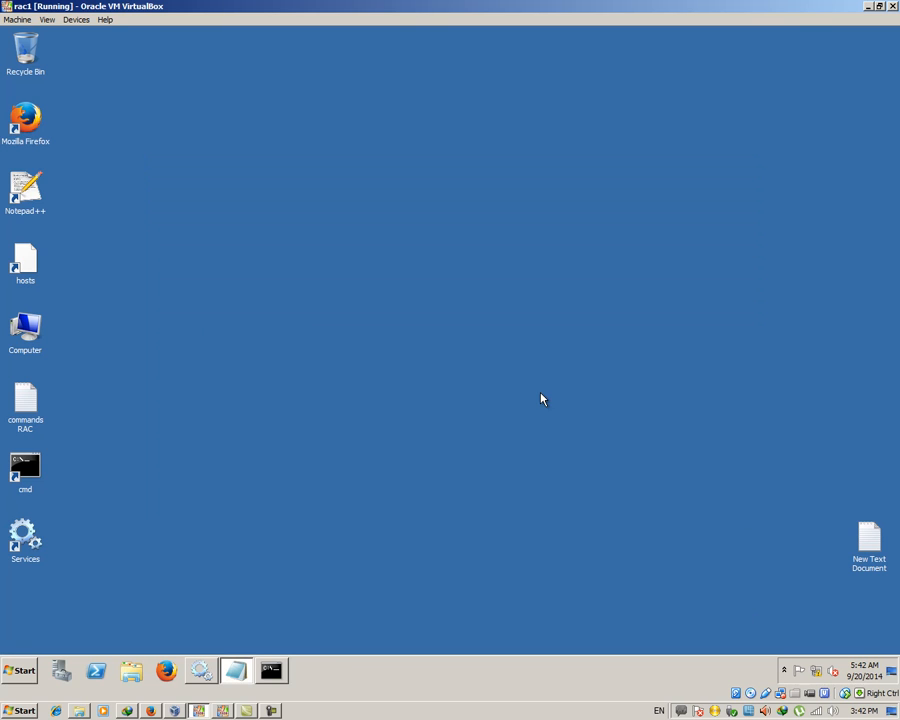
# Load the Oracle Database 12c R1 MS Win x64 ISO into the VM's virtual optical drive
pyautogui.click(752, 698)
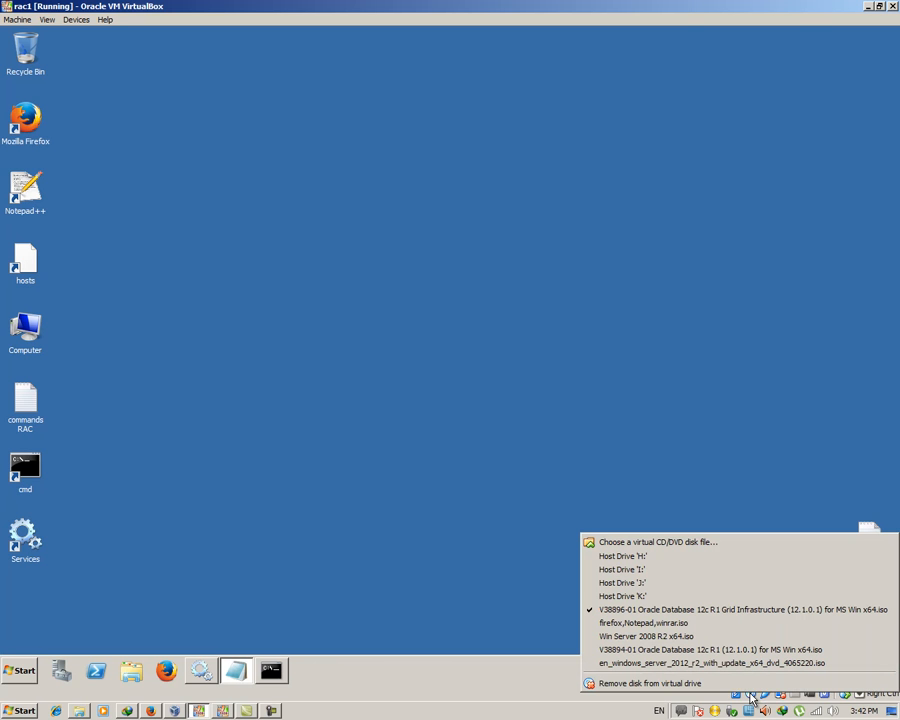
pyautogui.click(656, 541)
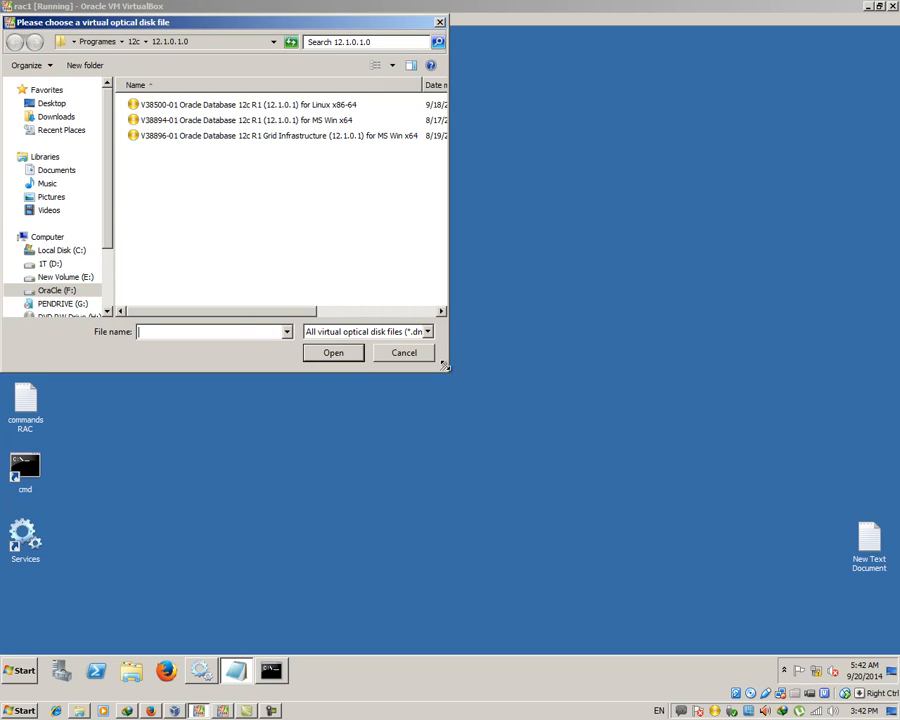
pyautogui.moveTo(445, 366); pyautogui.dragTo(652, 398)
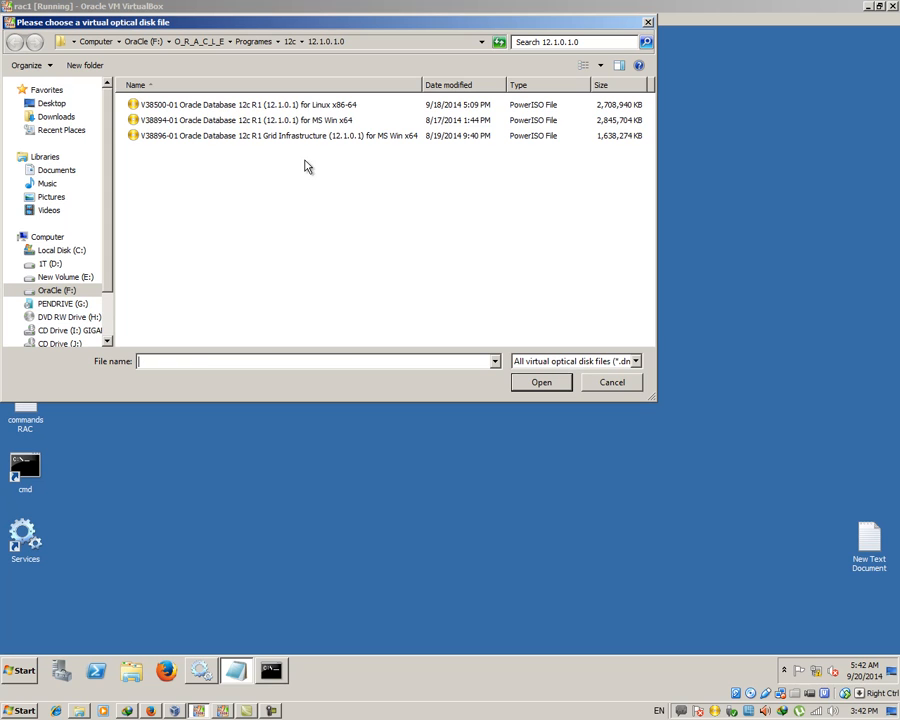
pyautogui.click(330, 120)
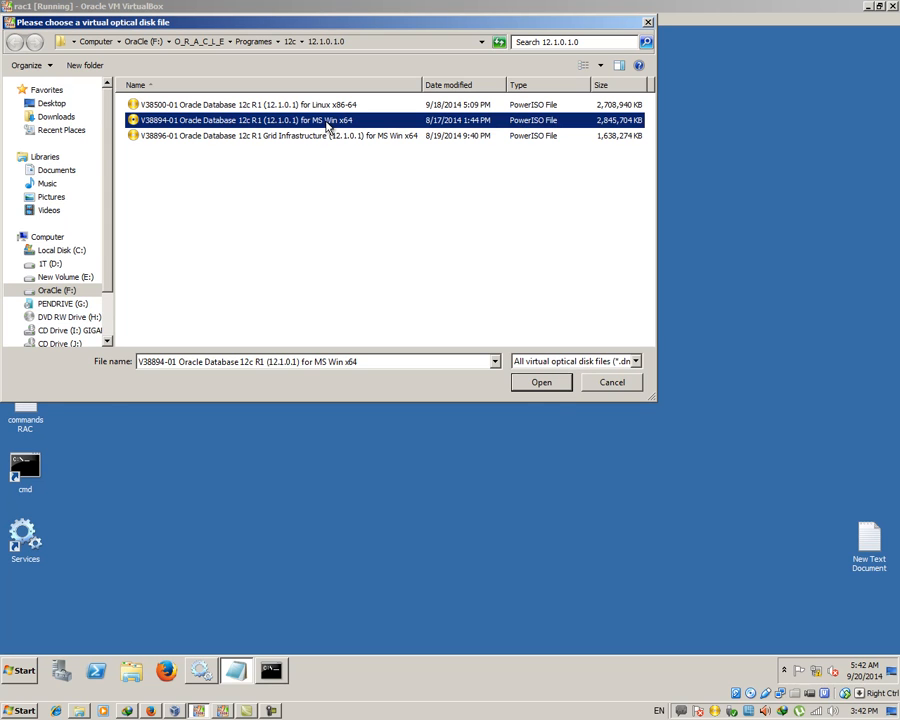
pyautogui.click(540, 384)
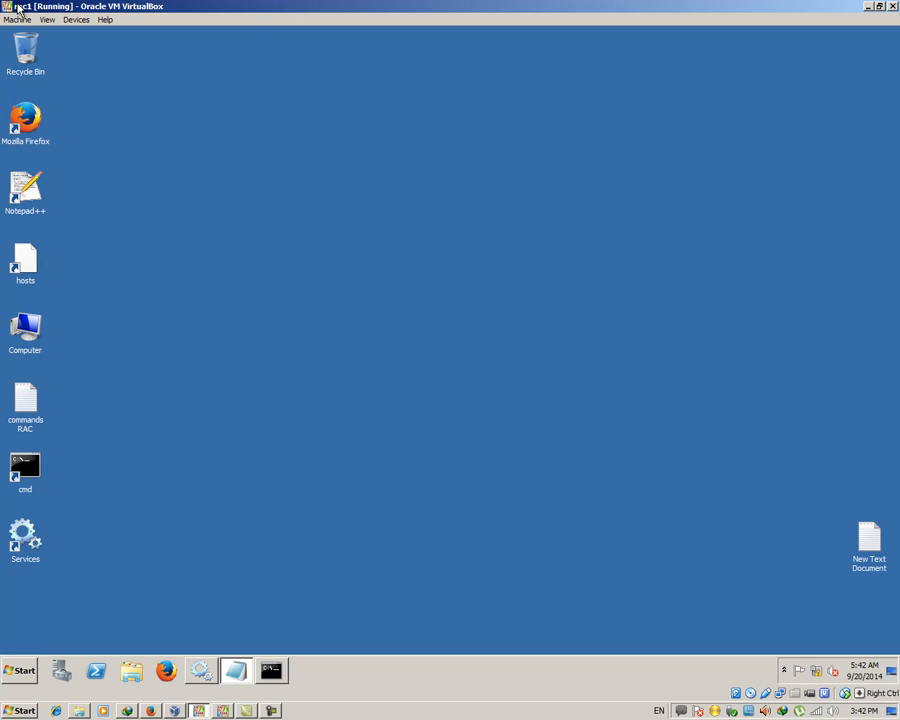
# Launch setup from the database folder on CD Drive (D:) and close Explorer
pyautogui.rightClick(131, 670)
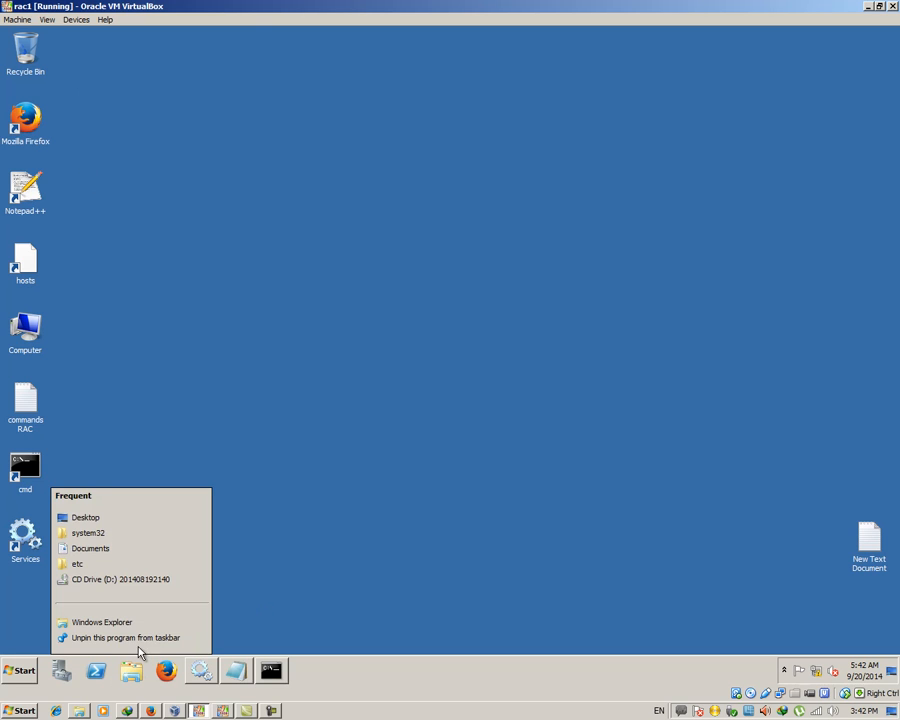
pyautogui.click(151, 582)
pyautogui.click(335, 243)
pyautogui.doubleClick(335, 243)
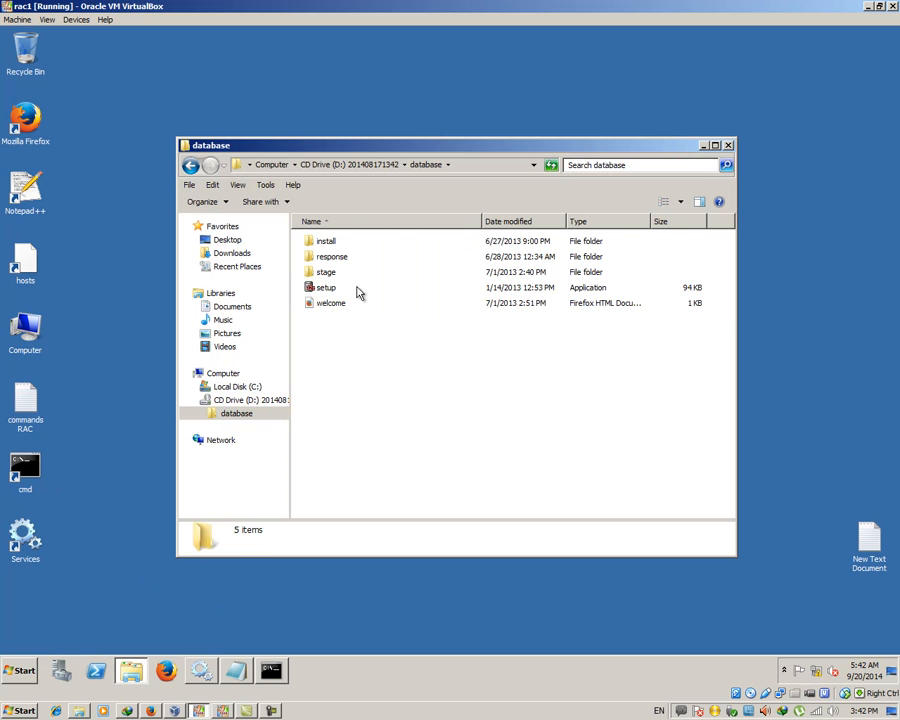
pyautogui.doubleClick(338, 287)
pyautogui.click(727, 148)
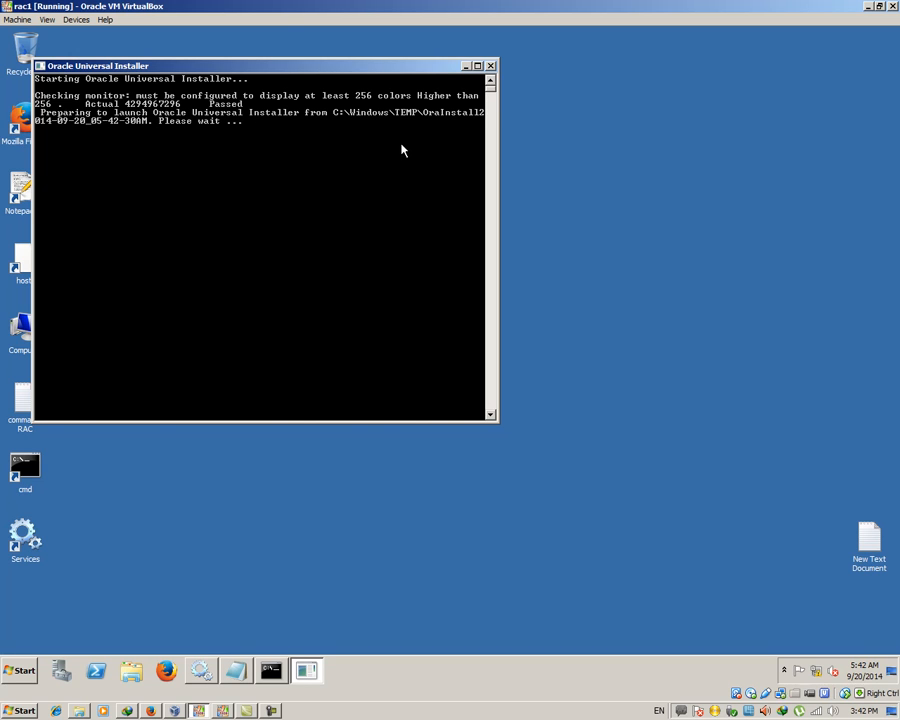
# Close the commands RAC notes and return to the installer console
pyautogui.click(465, 68)
pyautogui.click(244, 673)
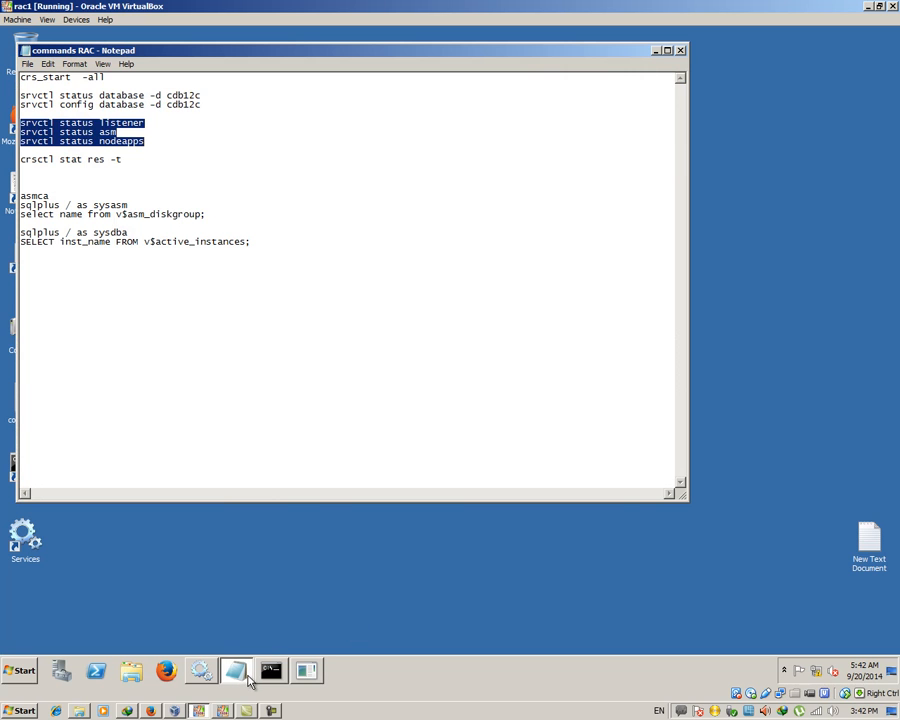
pyautogui.click(144, 182)
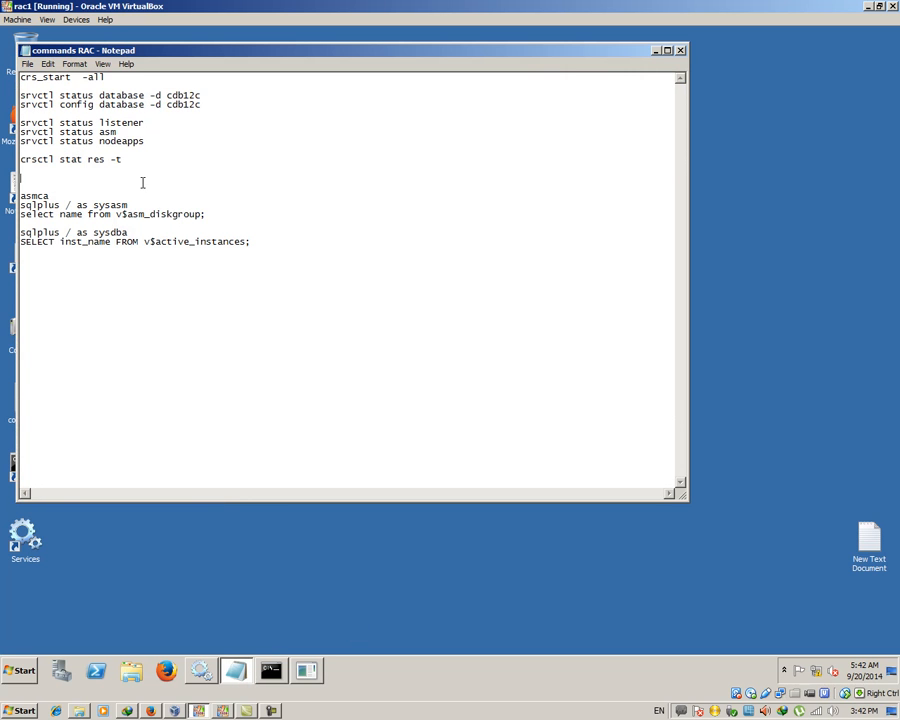
pyautogui.click(680, 50)
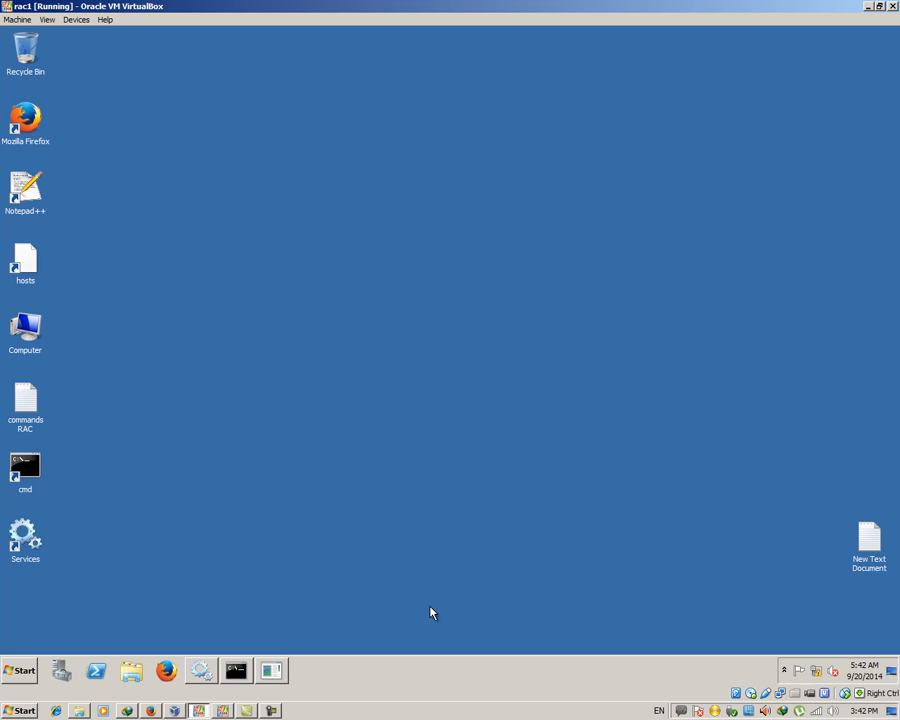
pyautogui.click(277, 673)
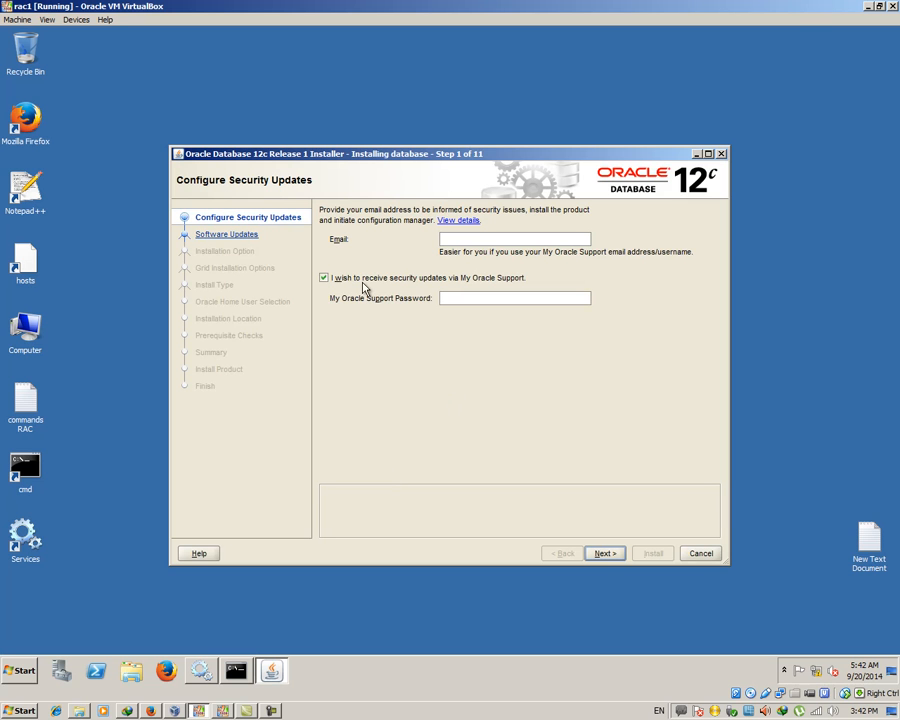
# Decline security update notifications without an e-mail and skip software updates
pyautogui.click(366, 280)
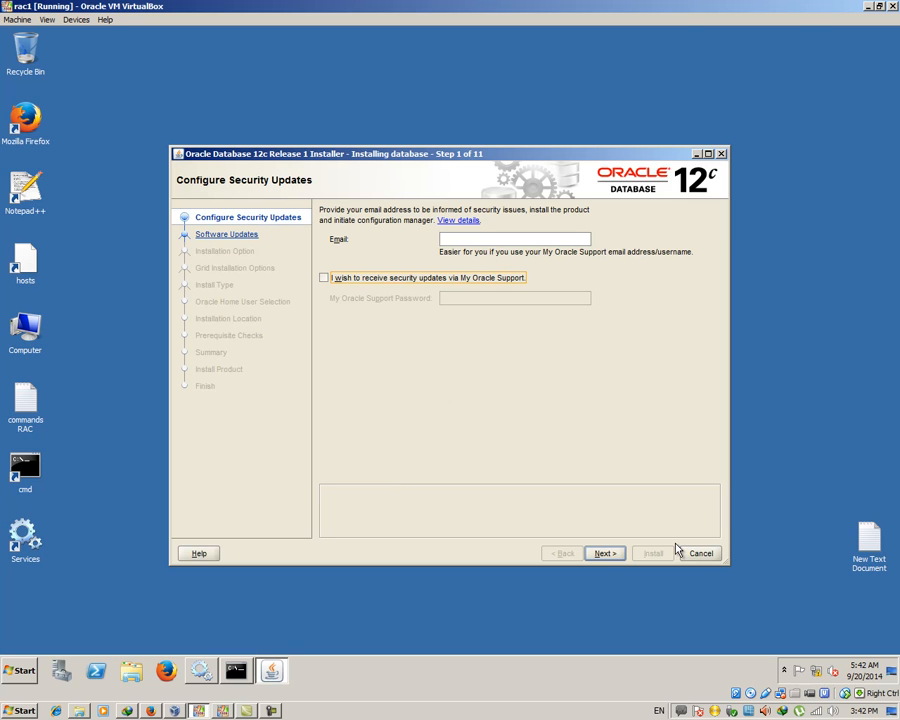
pyautogui.click(610, 555)
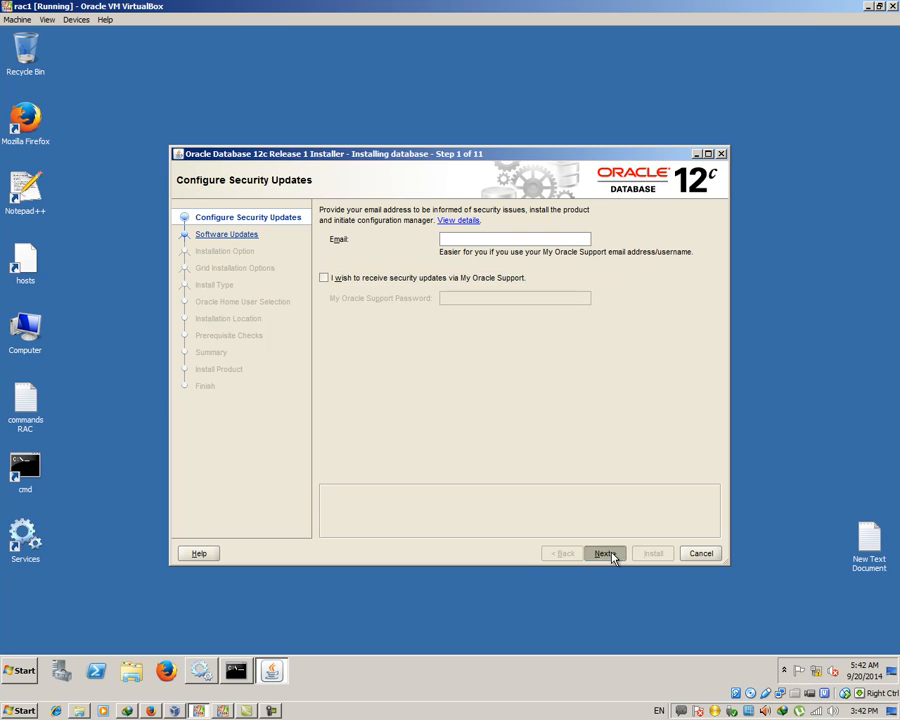
pyautogui.click(563, 406)
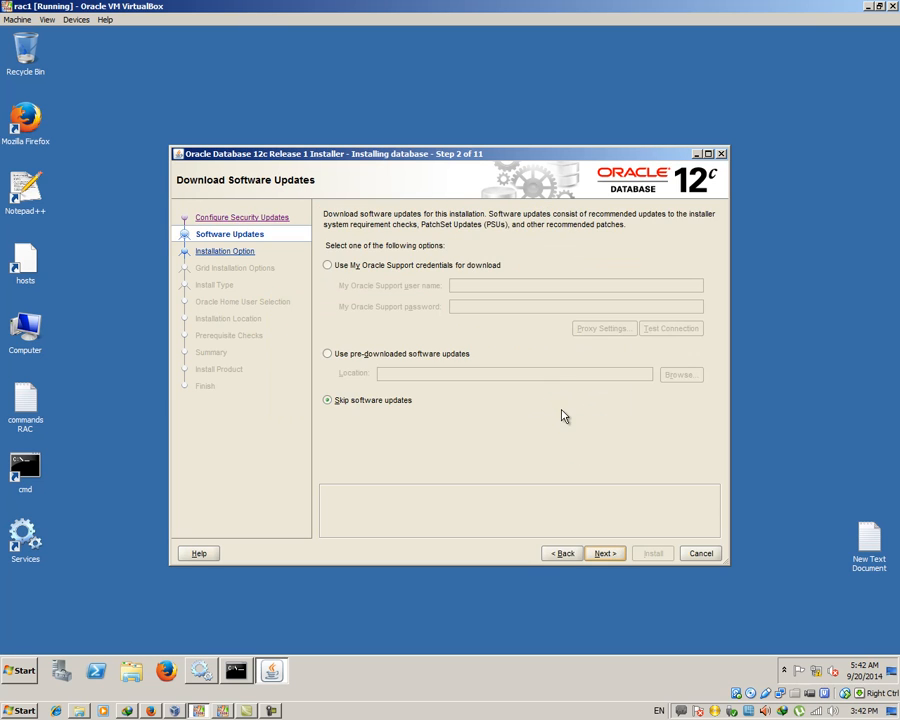
pyautogui.click(603, 556)
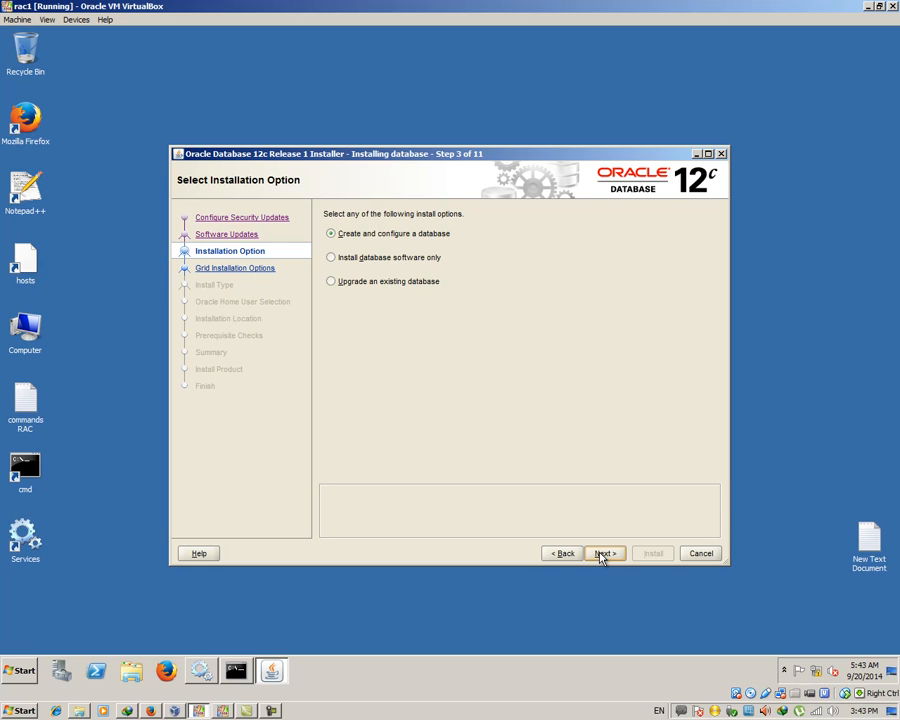
# Choose software-only installation with the Real Application Clusters database installation type
pyautogui.click(341, 257)
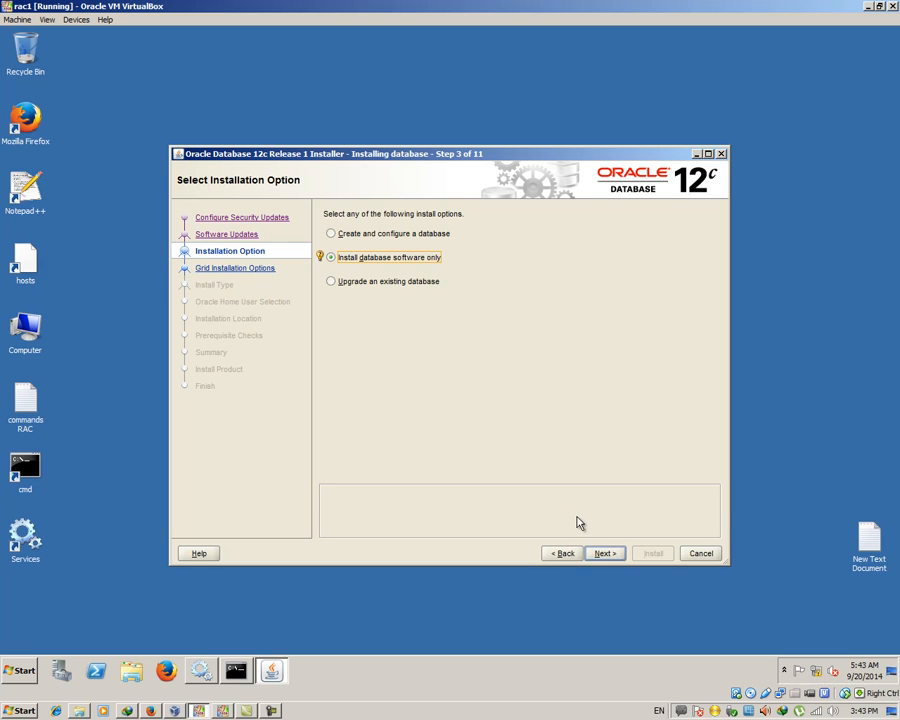
pyautogui.click(605, 554)
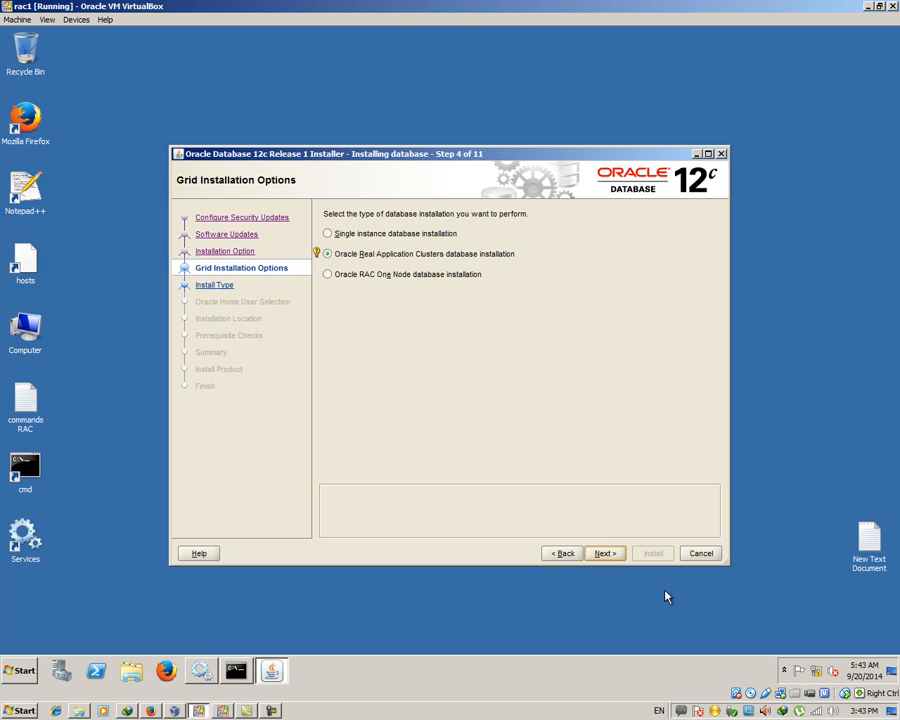
pyautogui.click(564, 553)
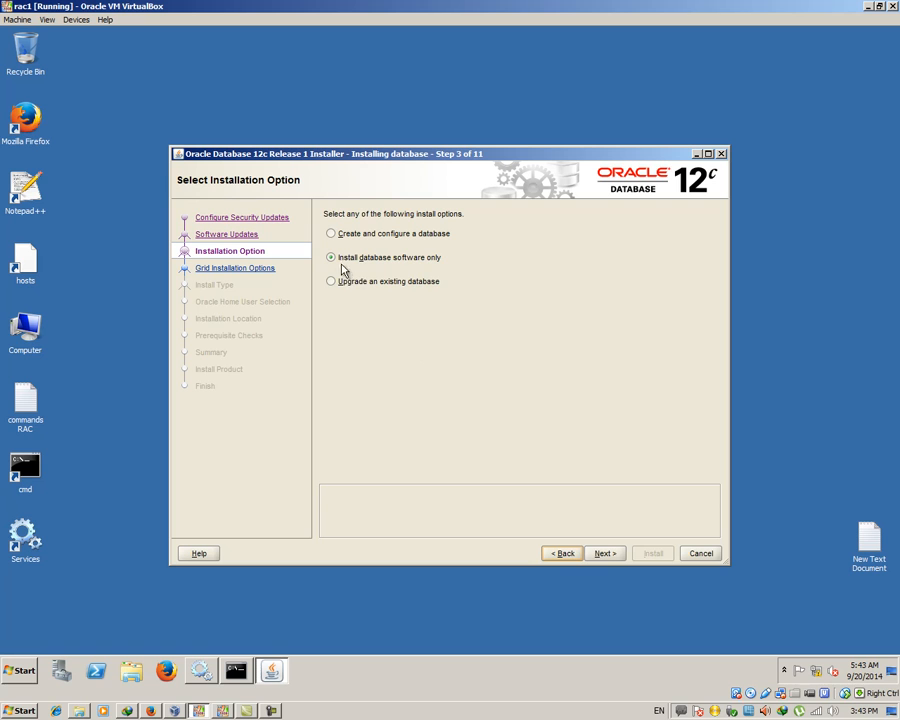
pyautogui.click(608, 554)
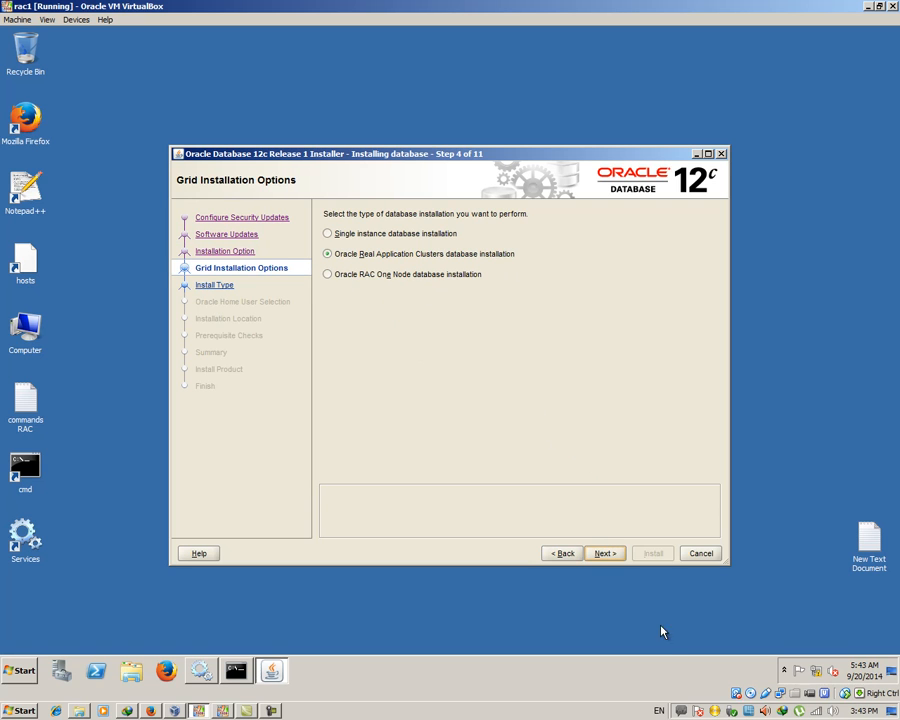
pyautogui.click(608, 553)
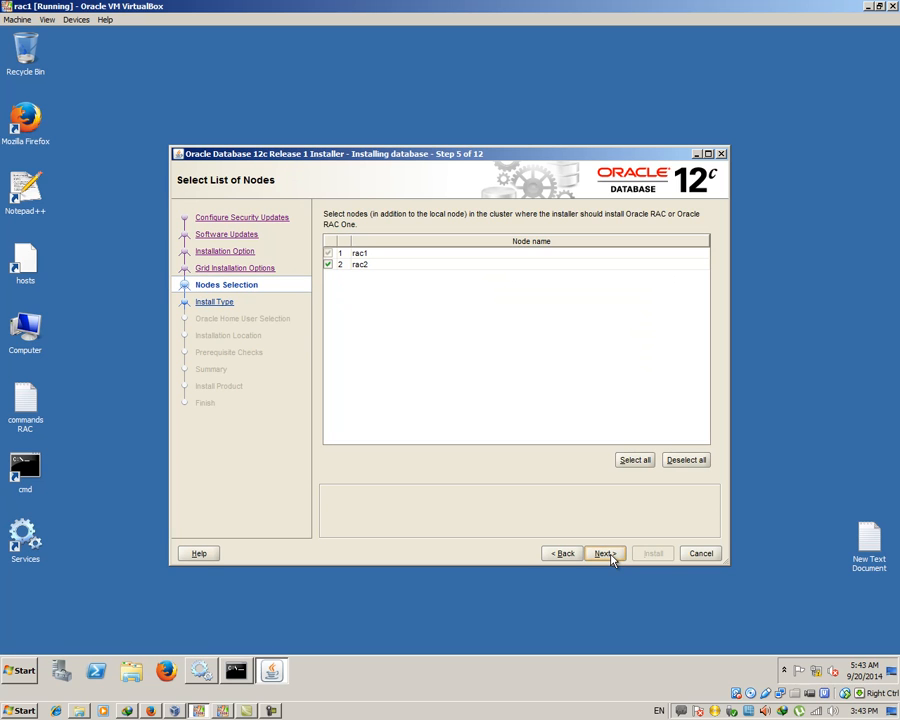
# Accept both nodes rac1 and rac2, English language and Enterprise Edition
pyautogui.click(619, 462)
pyautogui.click(609, 554)
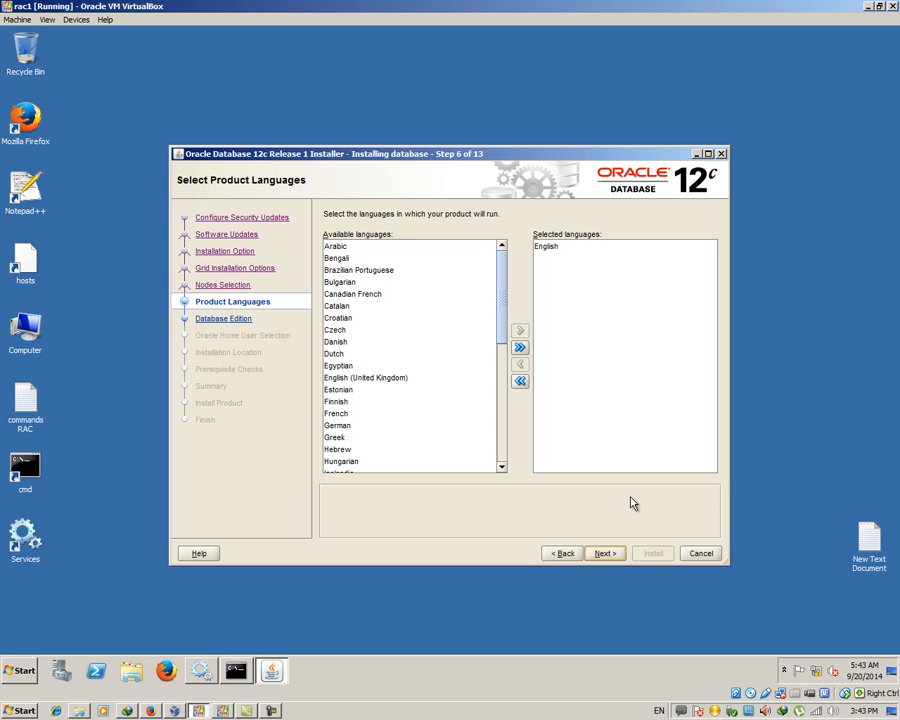
pyautogui.click(605, 553)
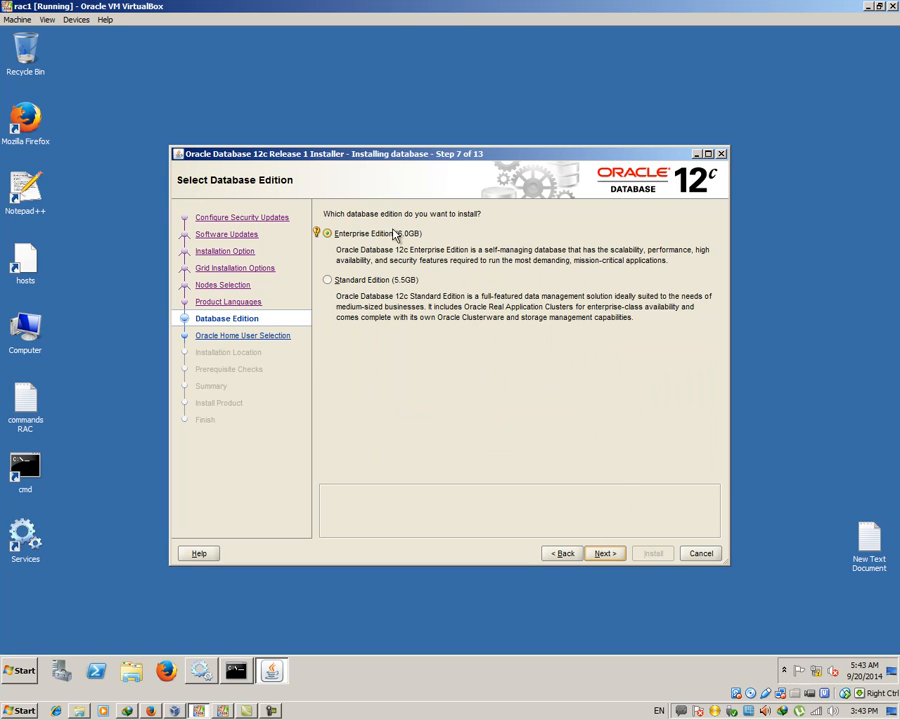
pyautogui.click(610, 559)
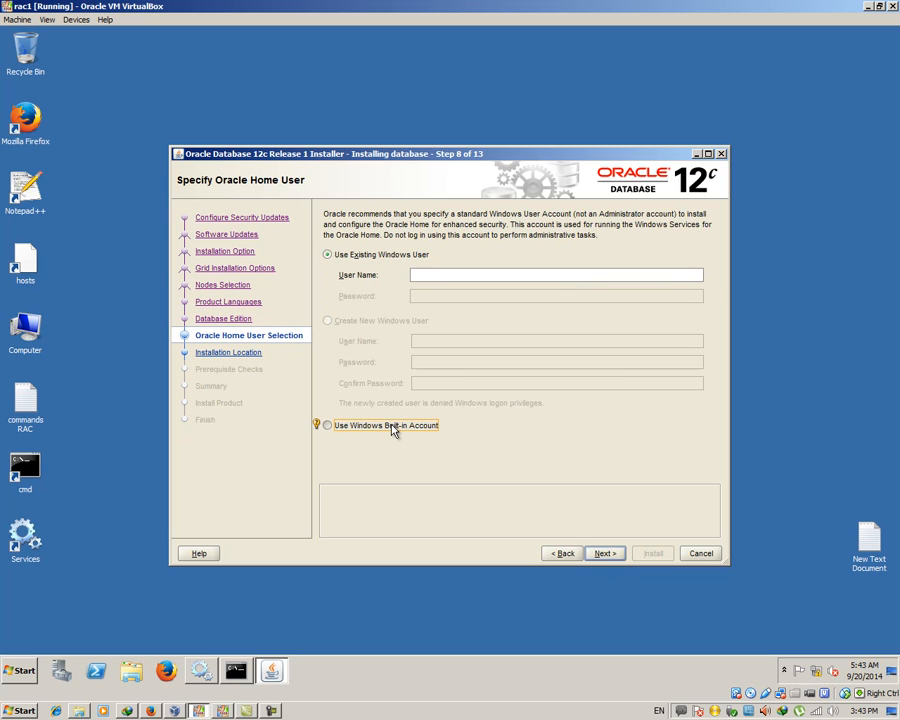
# Use the Windows Built-in Account as the Oracle home user and confirm the warning
pyautogui.click(332, 427)
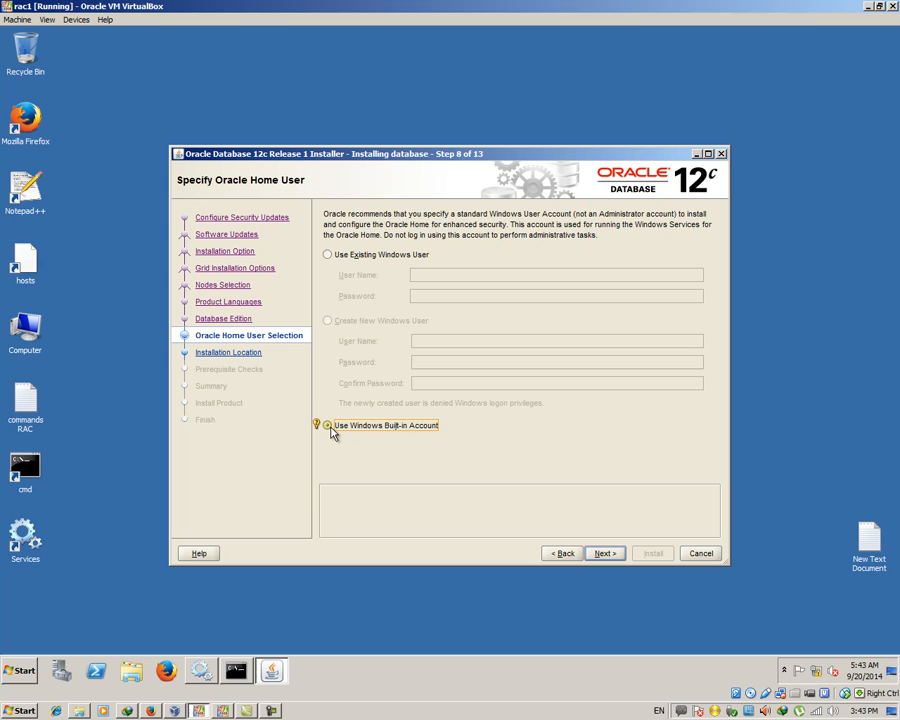
pyautogui.click(621, 556)
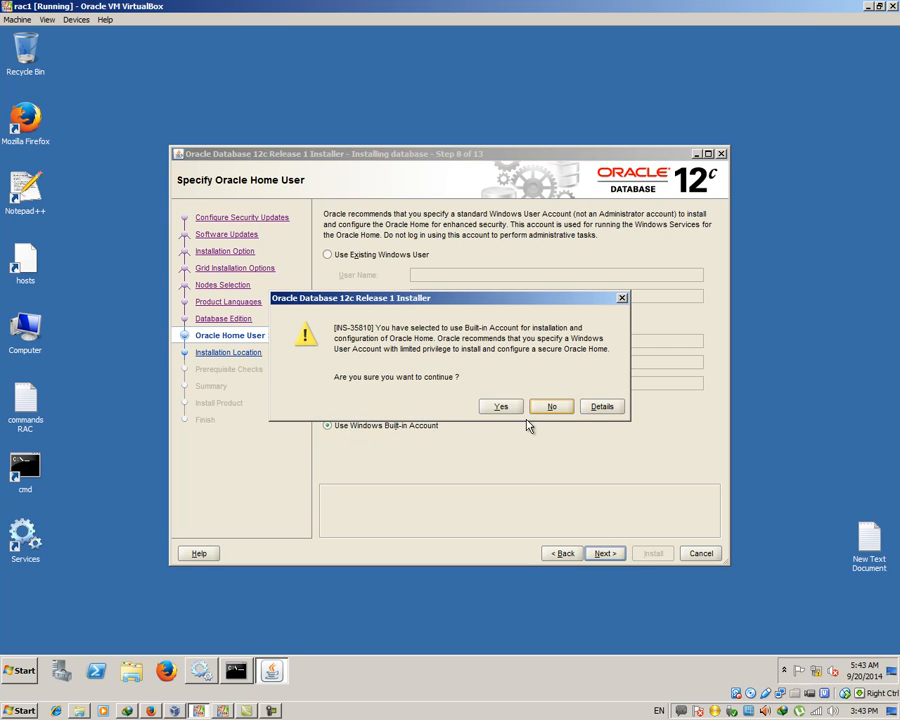
pyautogui.click(499, 405)
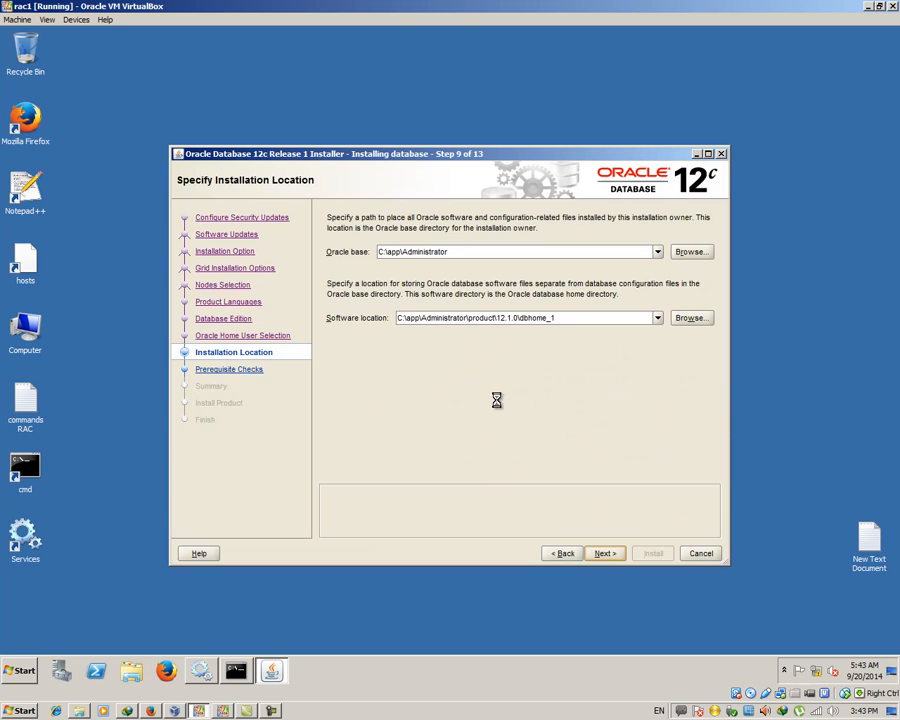
# Change the Oracle base to C:\app\oracle and check the updated software location
pyautogui.moveTo(403, 252); pyautogui.dragTo(496, 252)
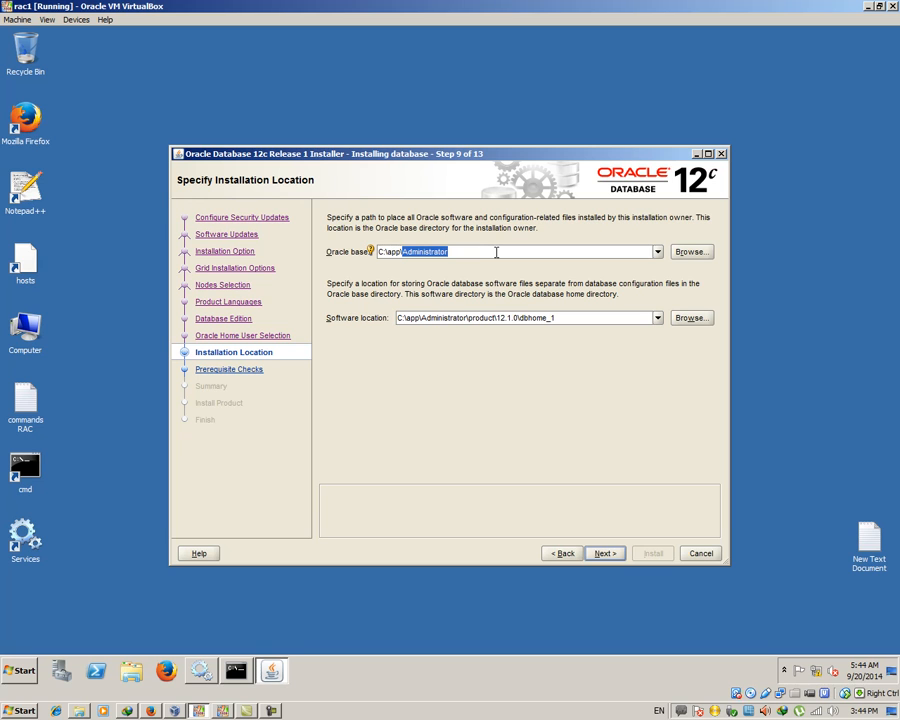
pyautogui.write('oracle')
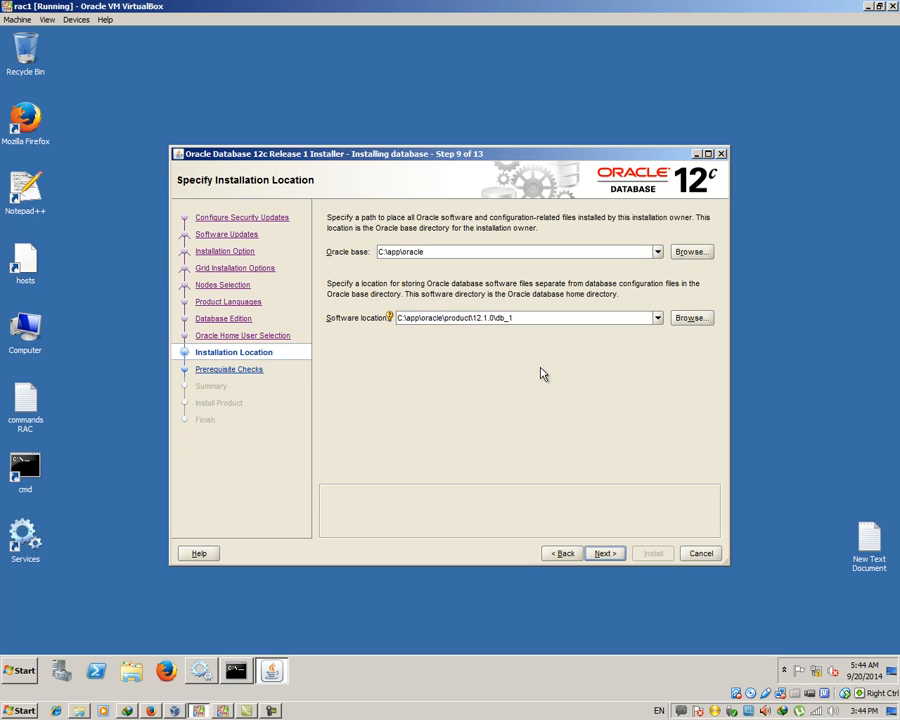
pyautogui.click(433, 254)
pyautogui.click(414, 320)
# Accept the installation locations and start the prerequisite checks on rac1 and rac2
pyautogui.click(607, 553)
pyautogui.click(605, 553)
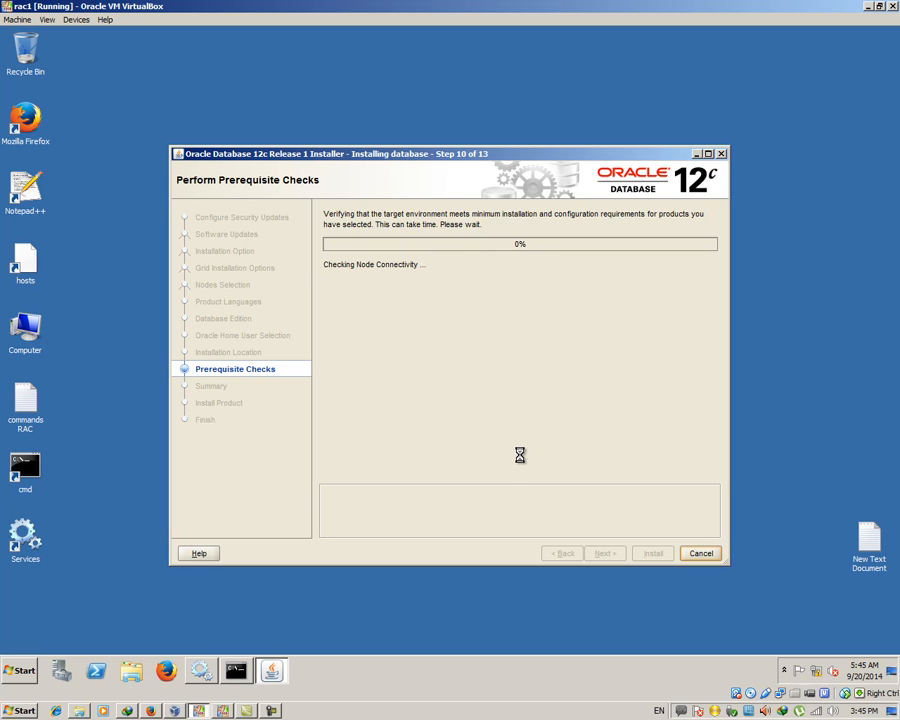
pyautogui.click(273, 710)
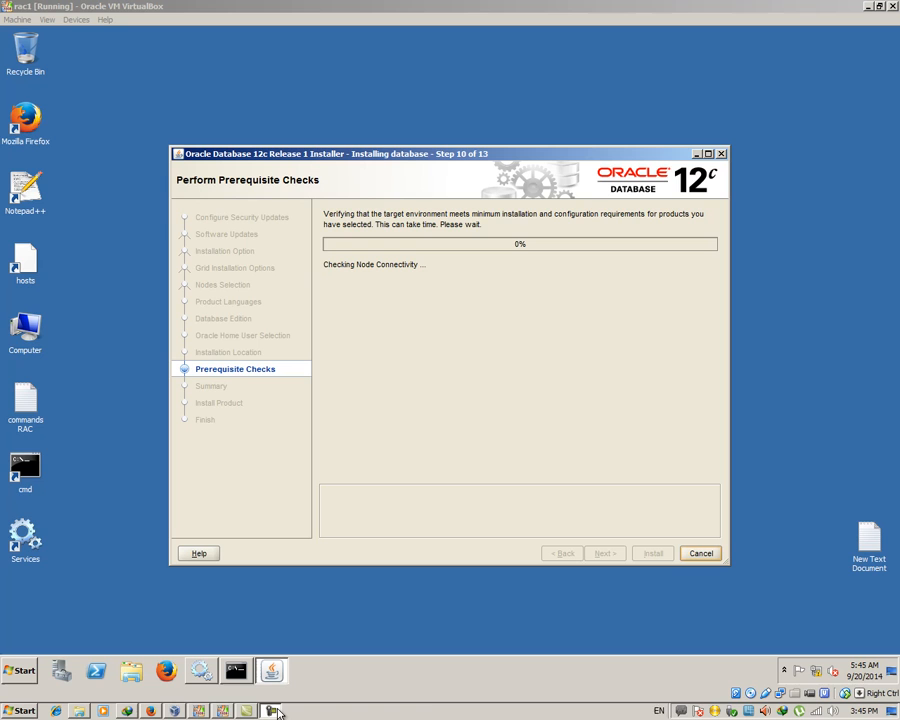
pyautogui.click(830, 660)
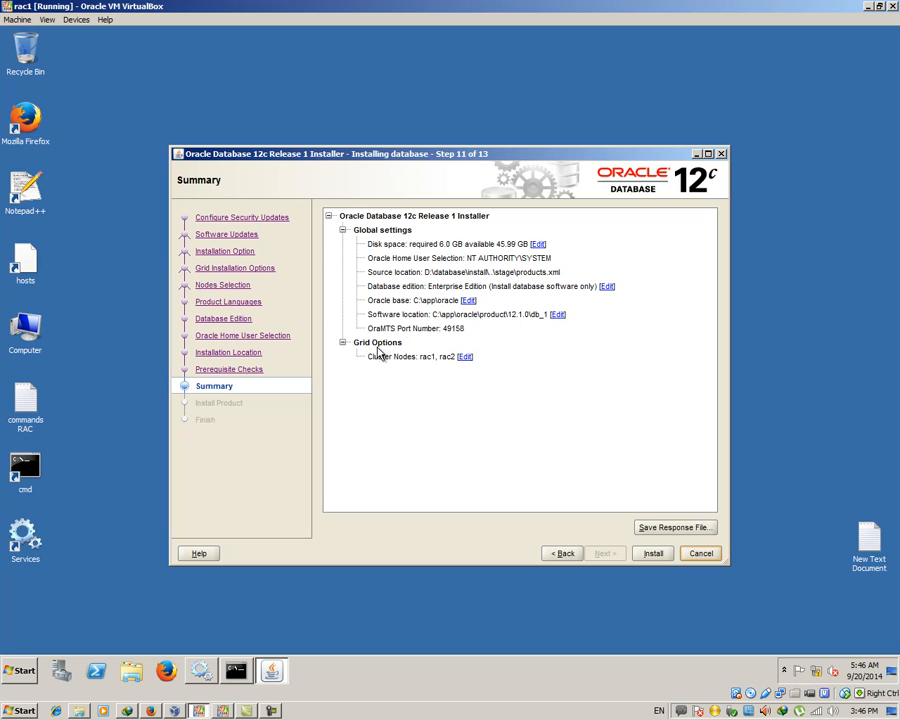
# Save the installer settings as response file db.rsp on the Desktop, then begin installing
pyautogui.click(652, 553)
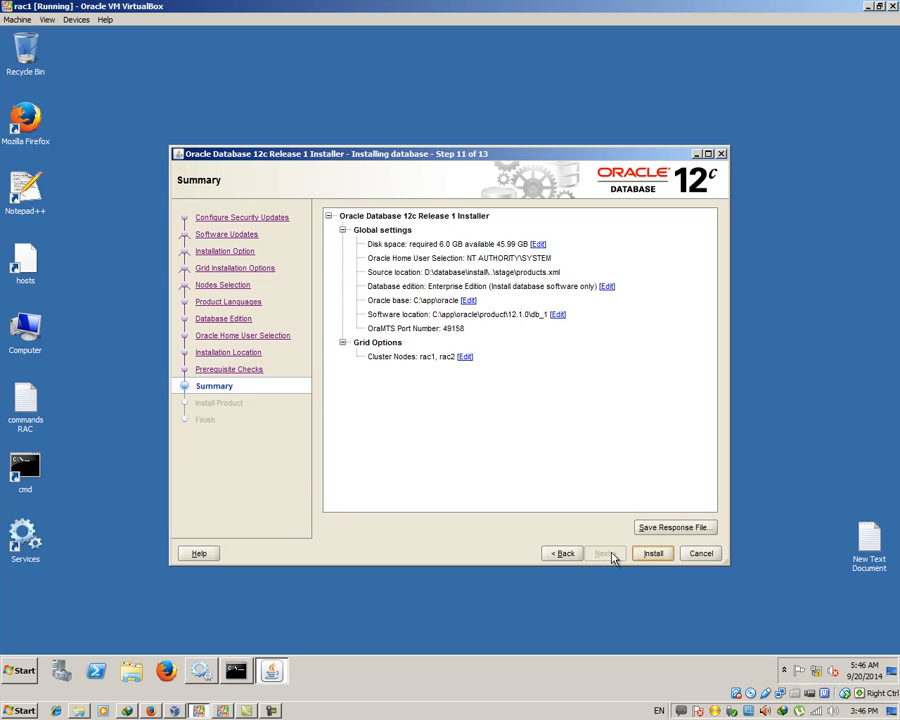
pyautogui.click(663, 527)
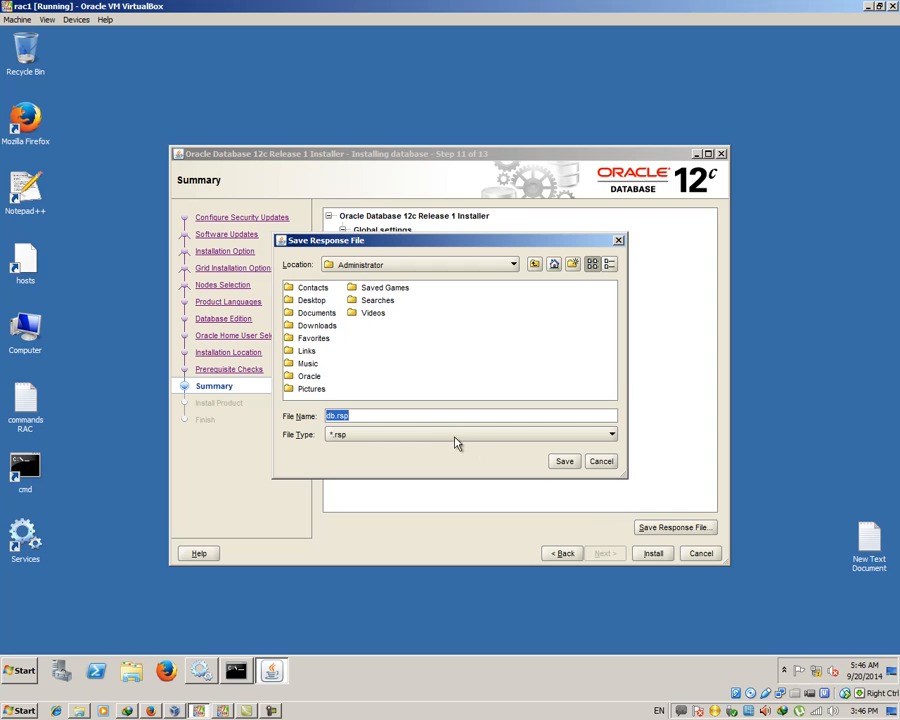
pyautogui.click(366, 264)
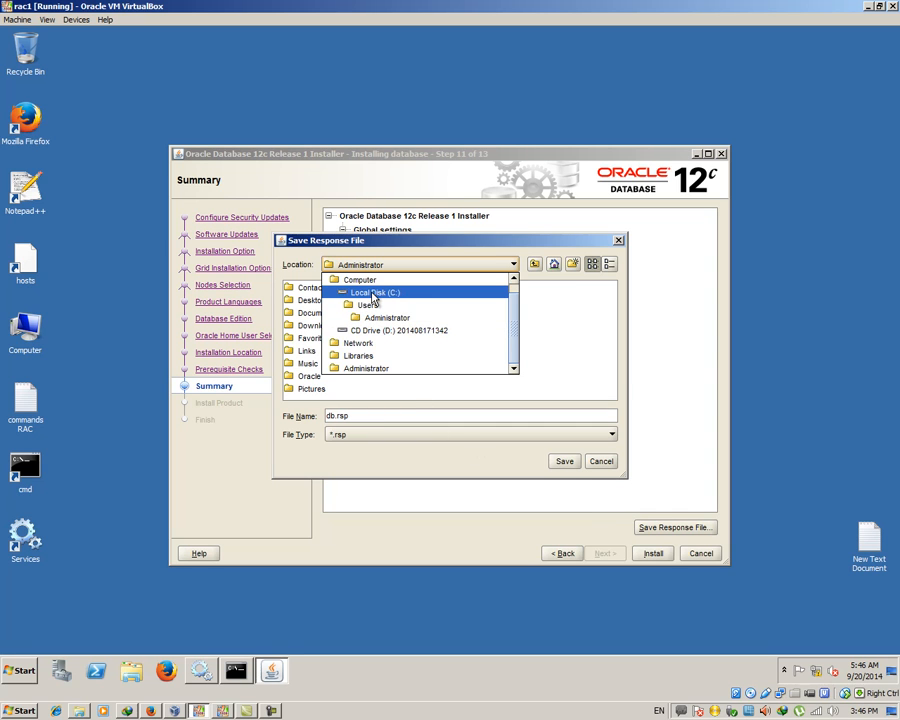
pyautogui.scroll(1, 506, 350)
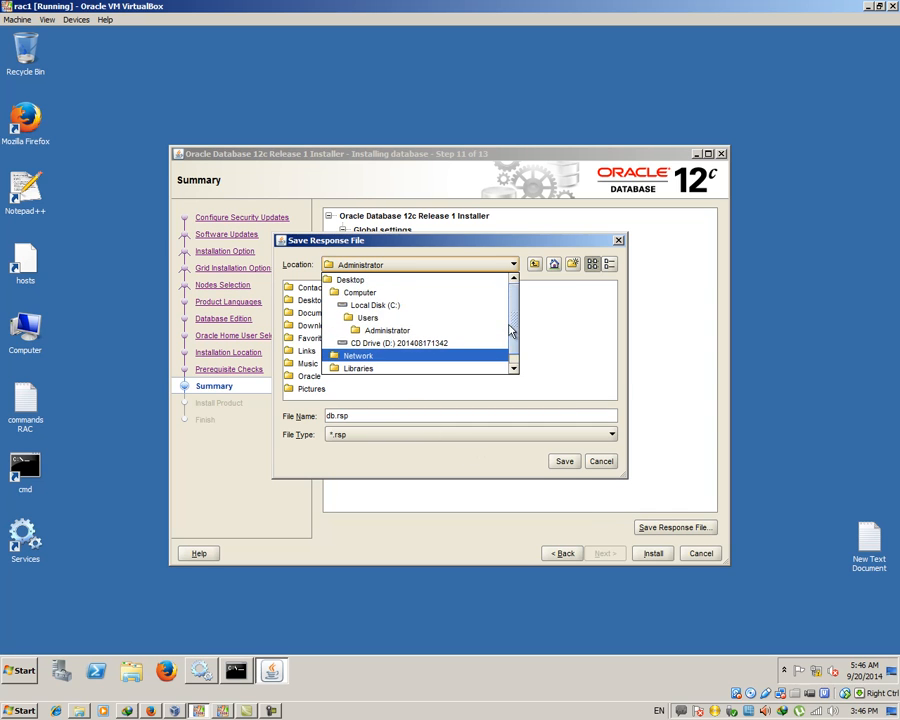
pyautogui.click(412, 282)
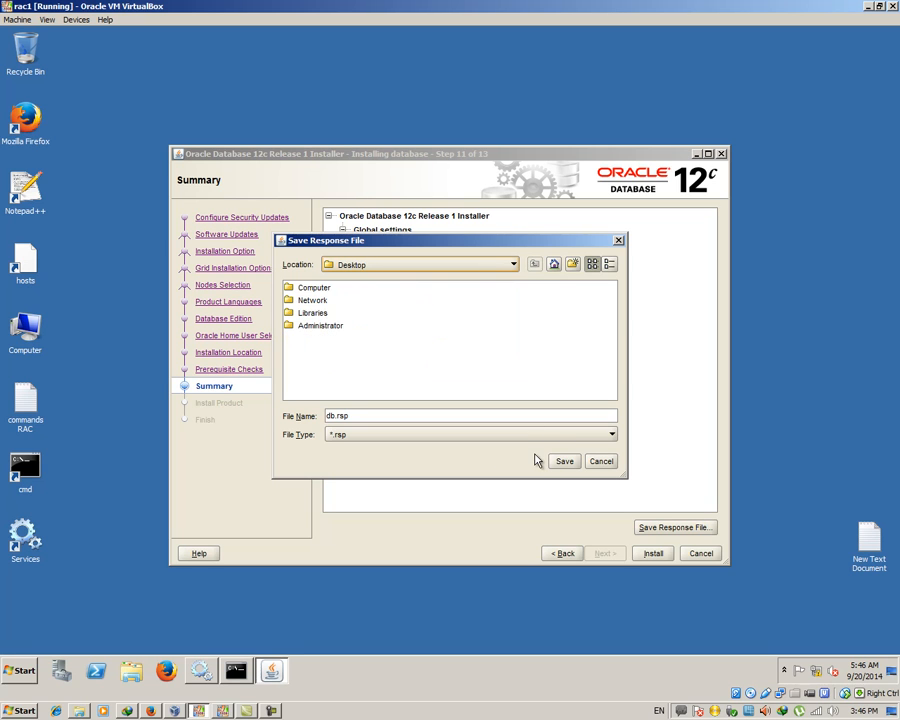
pyautogui.click(566, 462)
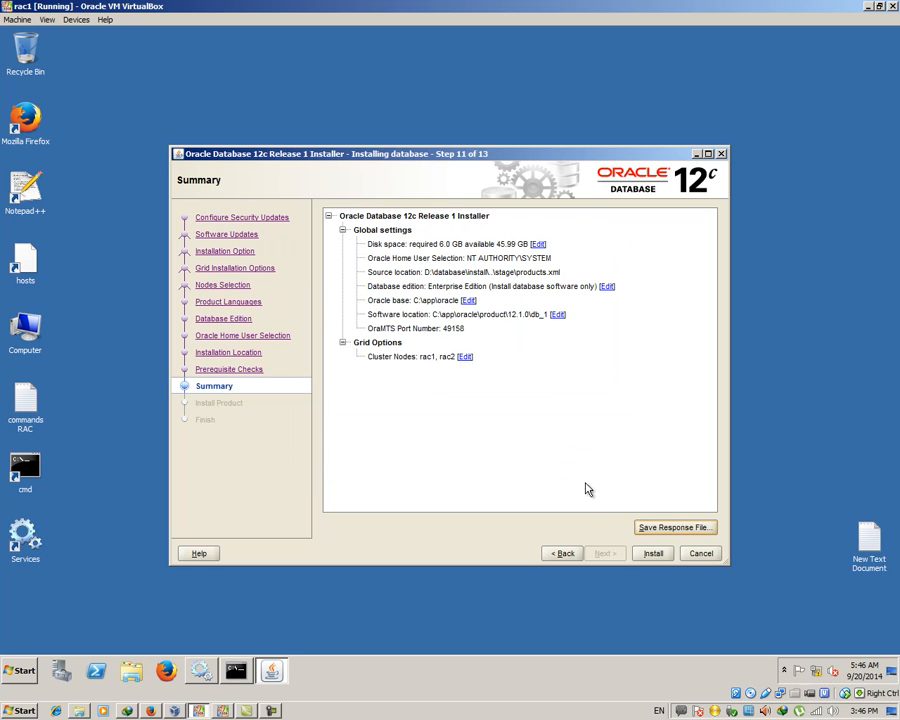
pyautogui.click(652, 553)
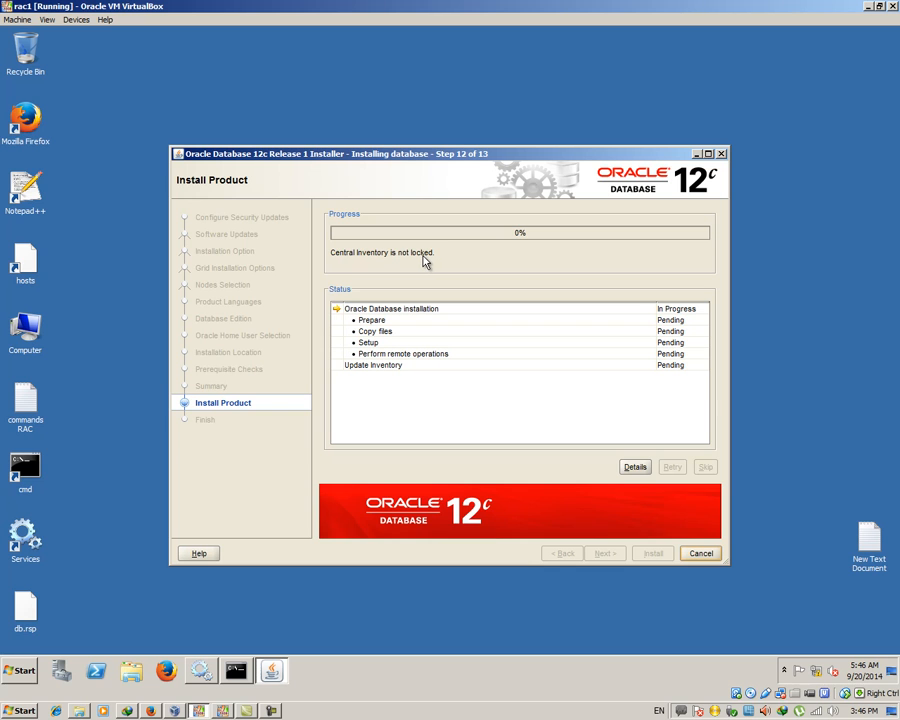
# Watch the installation details log up to 73% copying the Oracle home to rac2, then view rac2
pyautogui.click(627, 470)
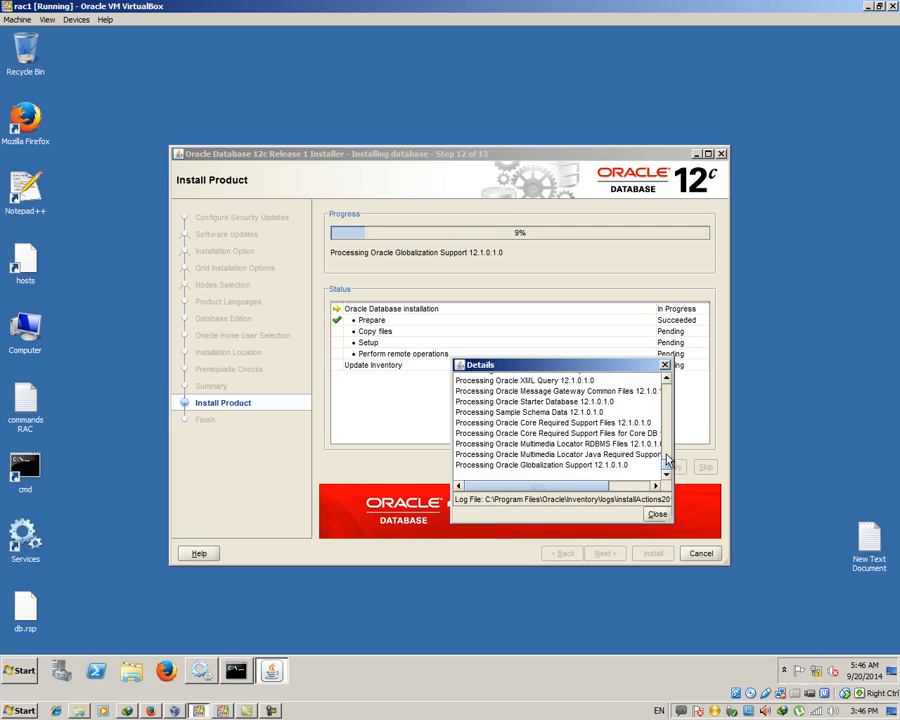
pyautogui.moveTo(667, 460); pyautogui.dragTo(670, 393)
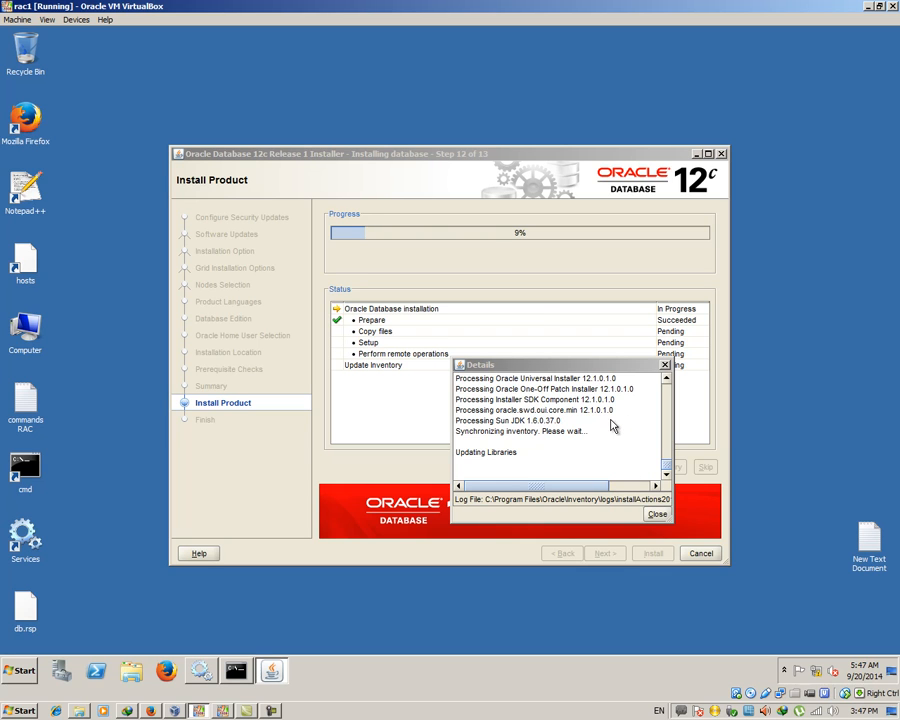
pyautogui.click(657, 515)
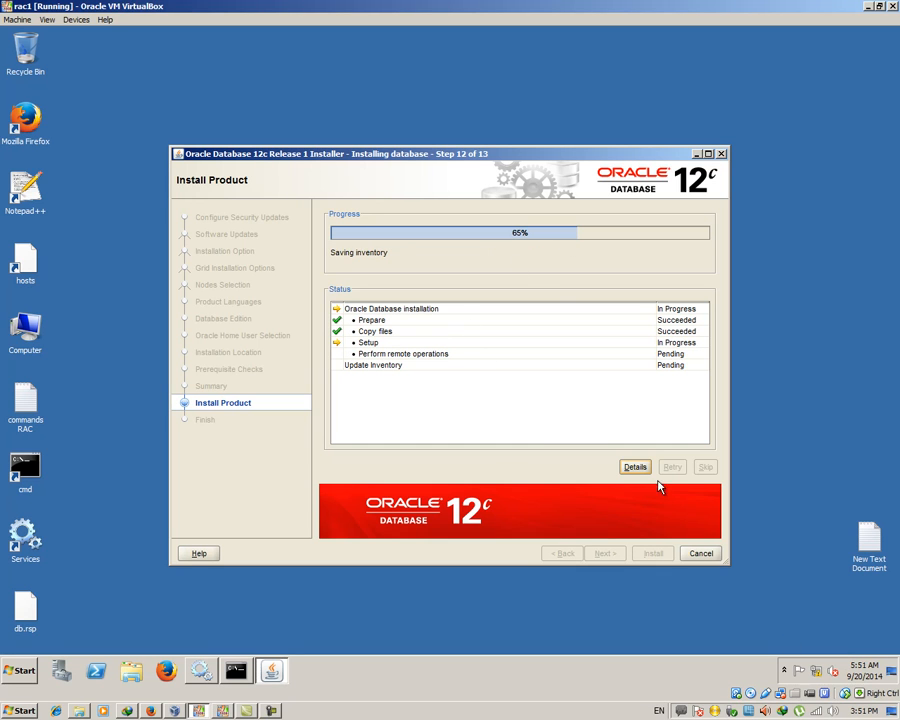
pyautogui.click(636, 467)
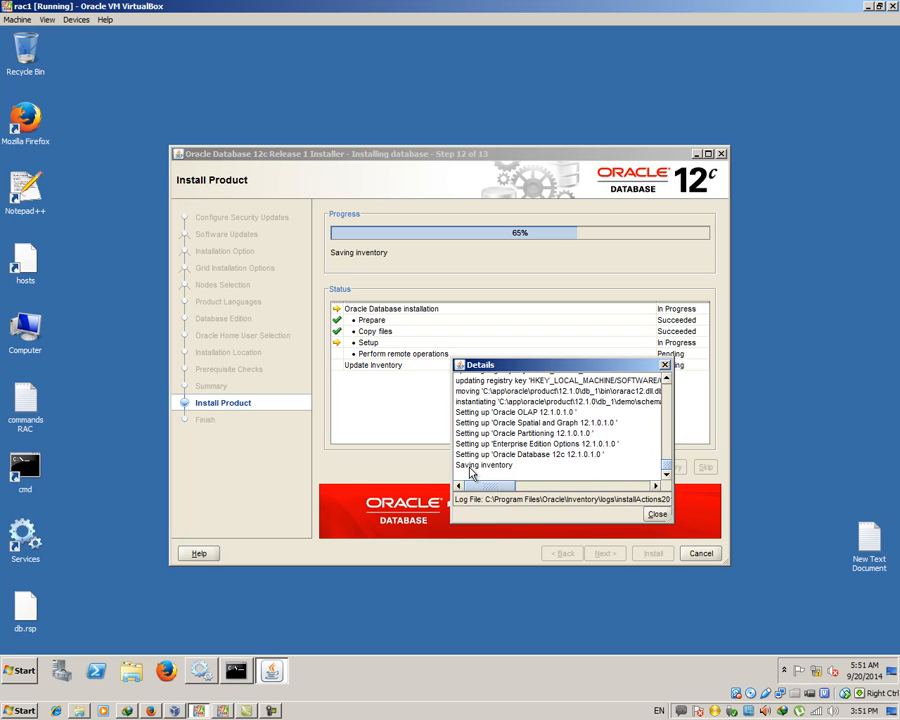
pyautogui.moveTo(666, 468)
pyautogui.mouseDown()
pyautogui.moveTo(663, 380)
pyautogui.moveTo(668, 472)
pyautogui.mouseUp()
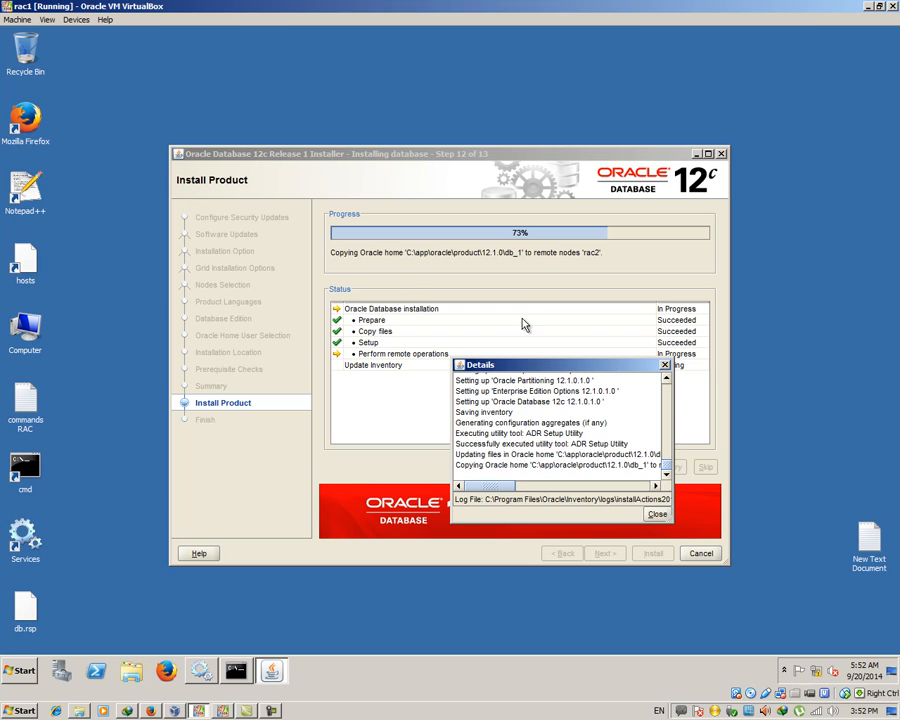
pyautogui.moveTo(667, 466)
pyautogui.mouseDown()
pyautogui.moveTo(667, 454)
pyautogui.moveTo(667, 476)
pyautogui.mouseUp()
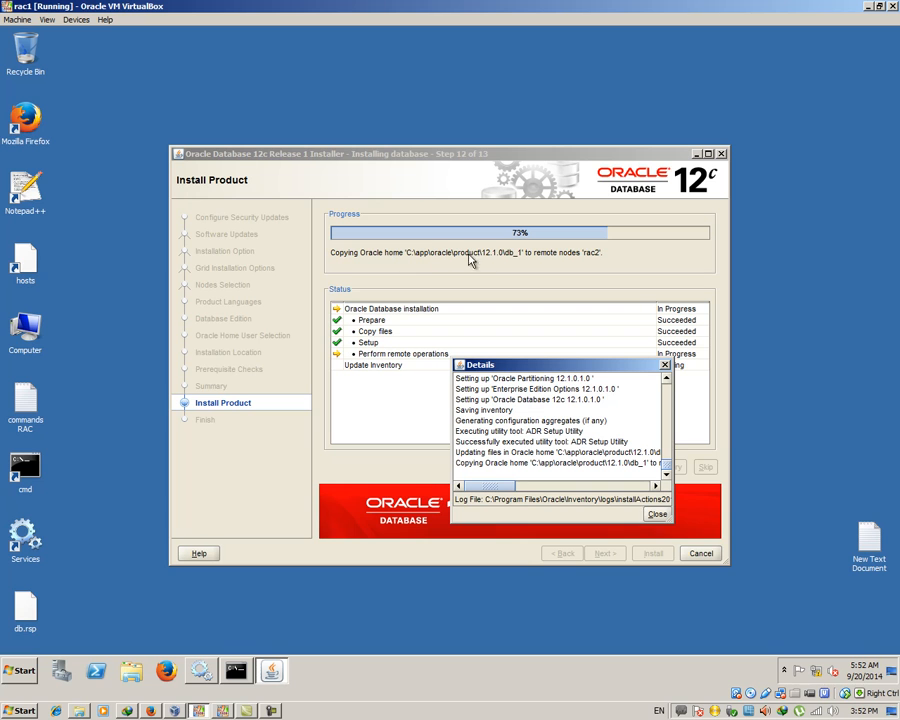
pyautogui.click(222, 711)
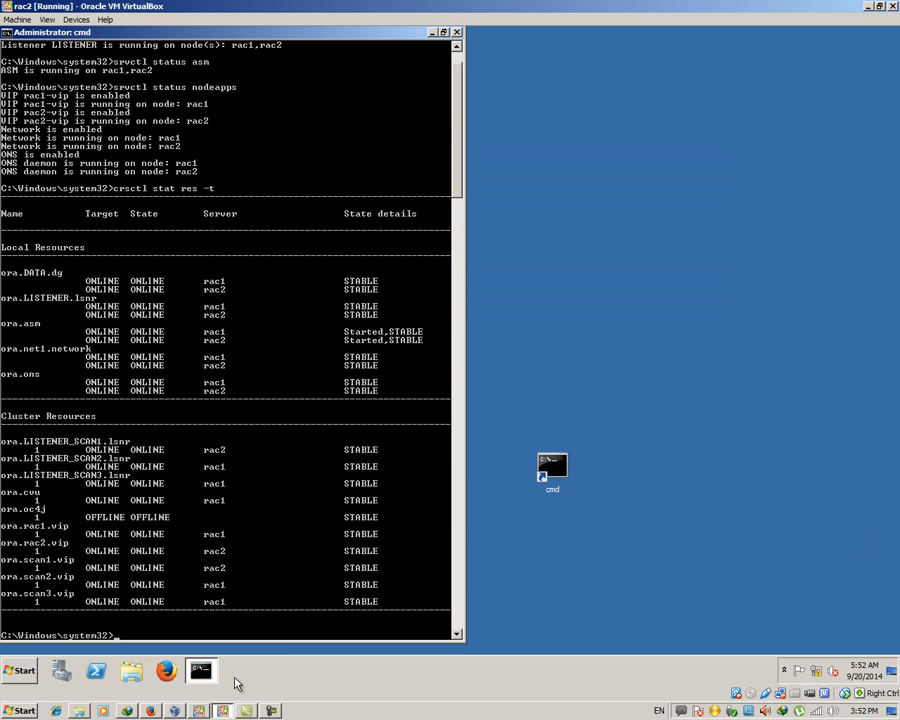
# On rac2, browse from Computer through Local Disk (C:) into the app folder
pyautogui.click(434, 33)
pyautogui.doubleClick(25, 328)
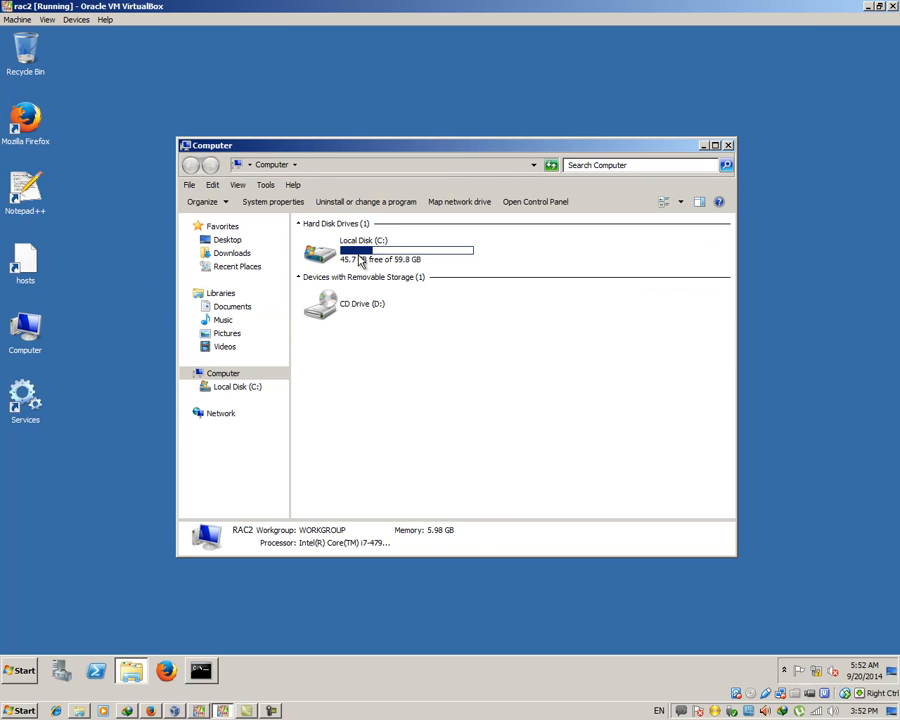
pyautogui.click(360, 259)
pyautogui.rightClick(364, 252)
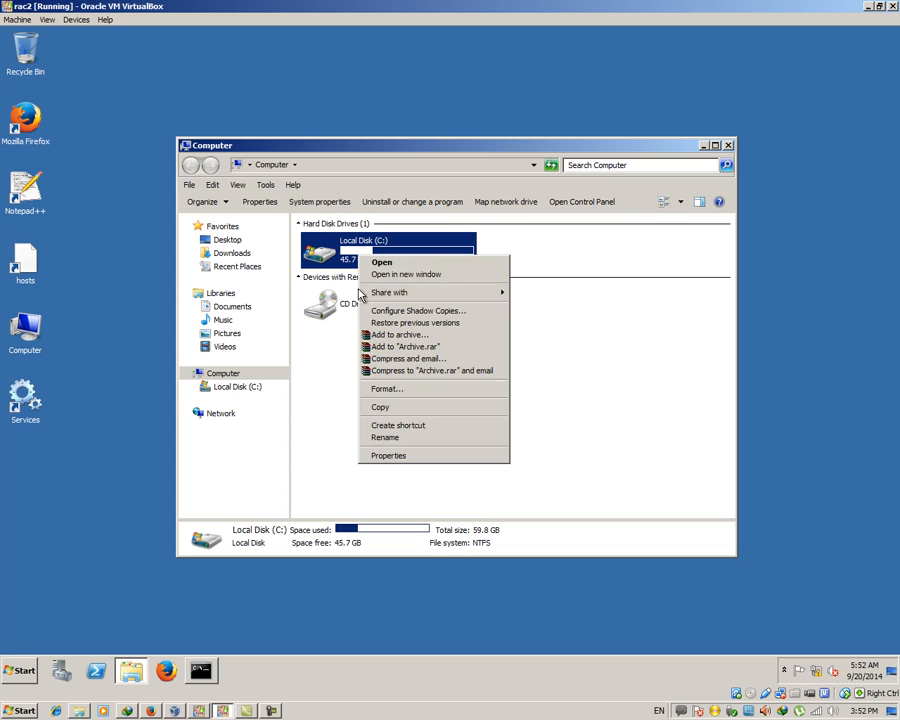
pyautogui.click(383, 259)
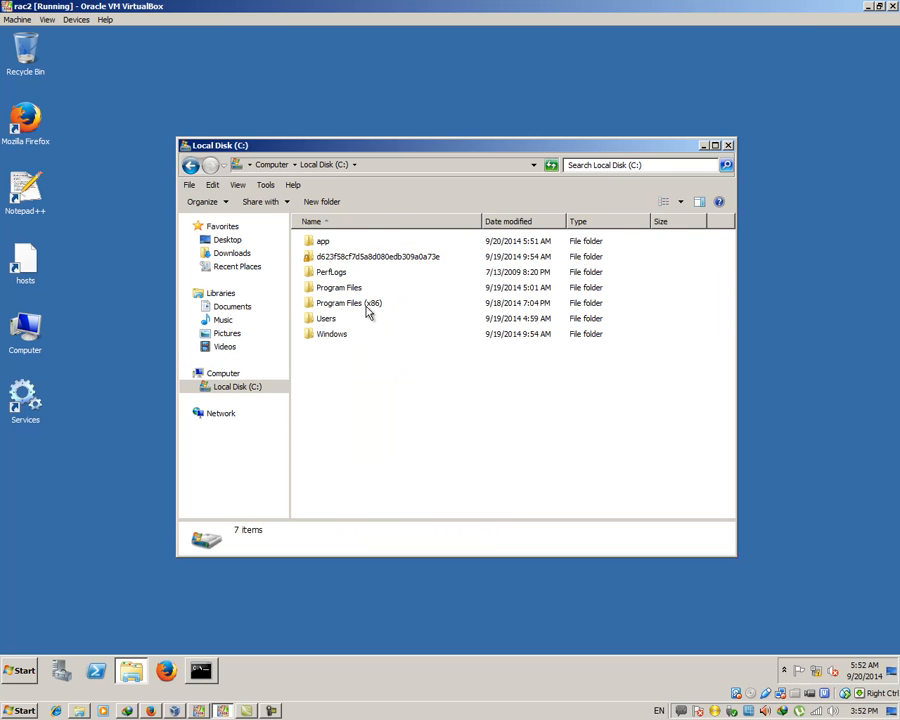
pyautogui.click(328, 244)
pyautogui.doubleClick(328, 247)
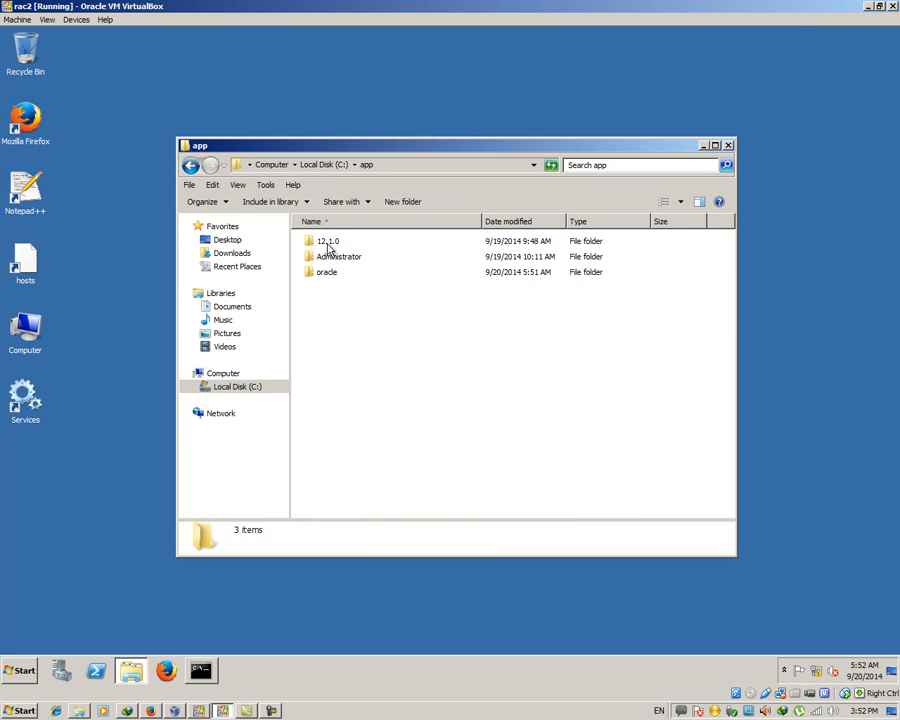
# Recheck the oracle folder's size three times as it grows to 186 MB, then close the window
pyautogui.rightClick(337, 276)
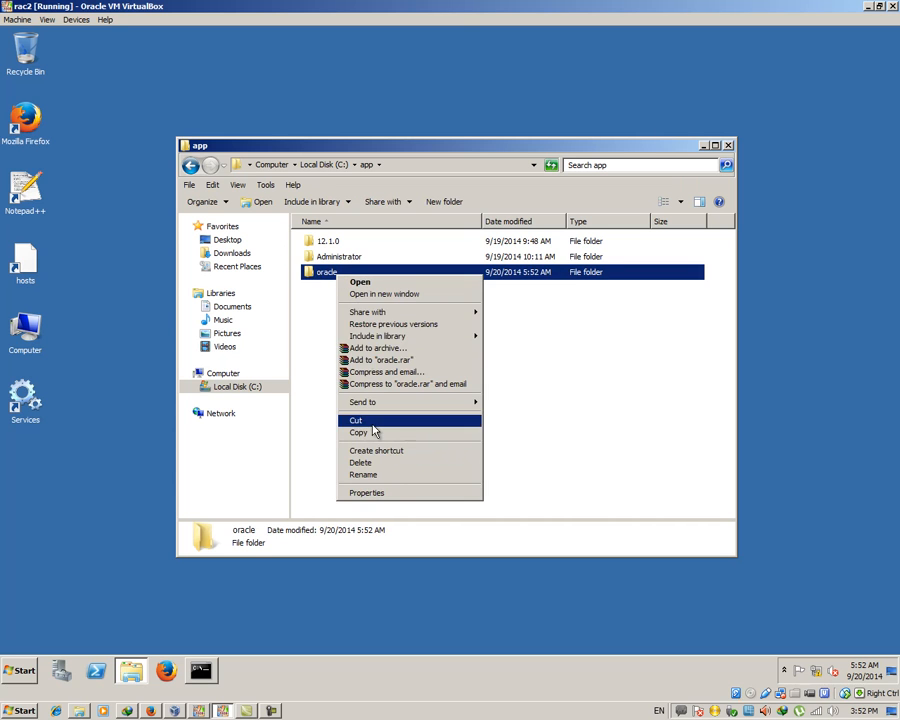
pyautogui.click(401, 493)
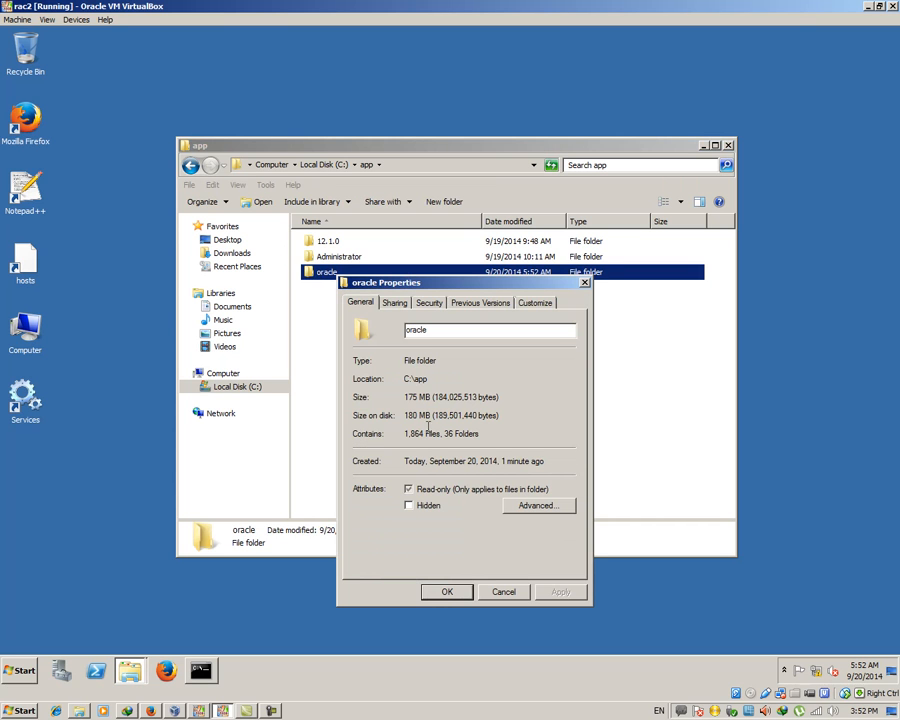
pyautogui.click(506, 591)
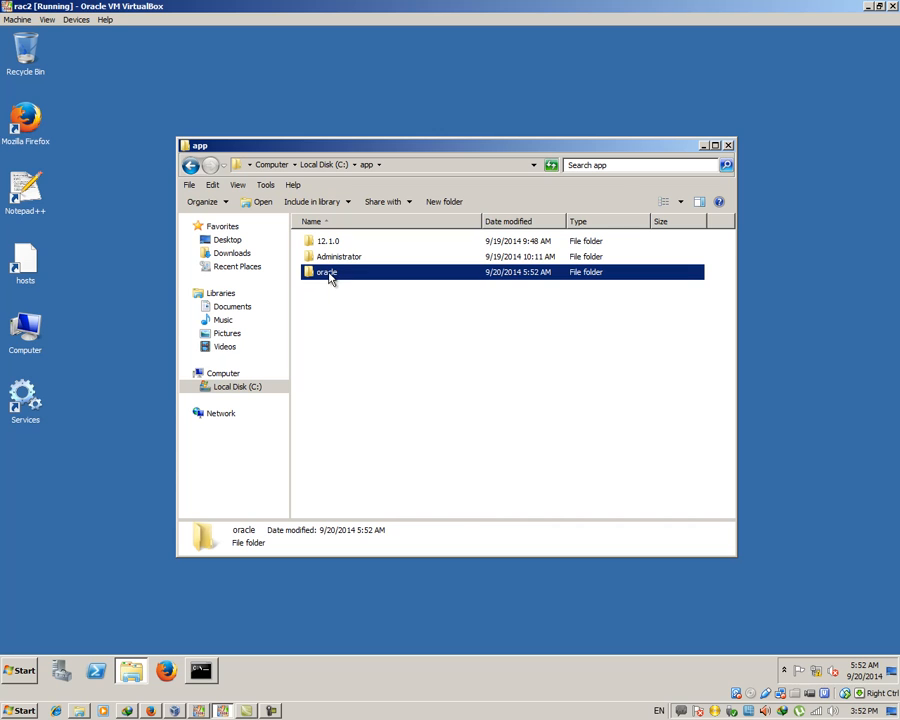
pyautogui.rightClick(329, 273)
pyautogui.click(393, 491)
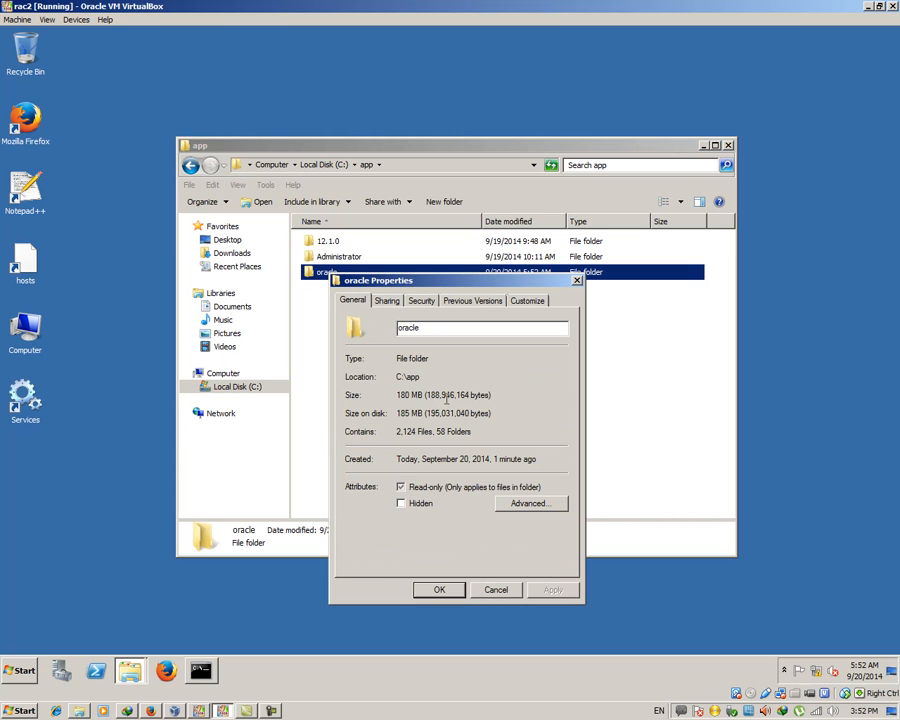
pyautogui.click(500, 592)
pyautogui.rightClick(405, 280)
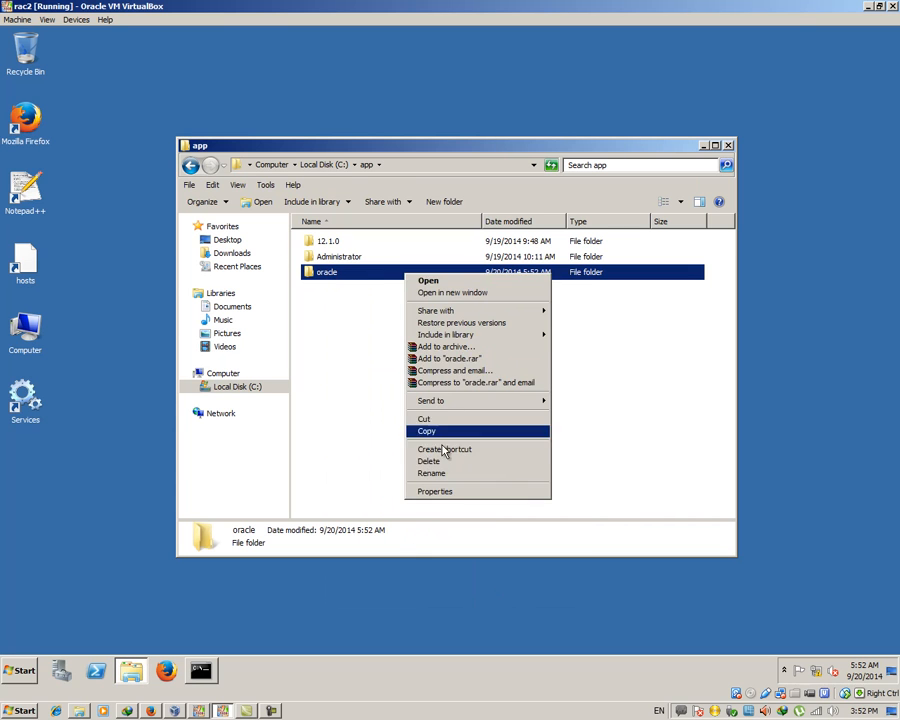
pyautogui.click(443, 488)
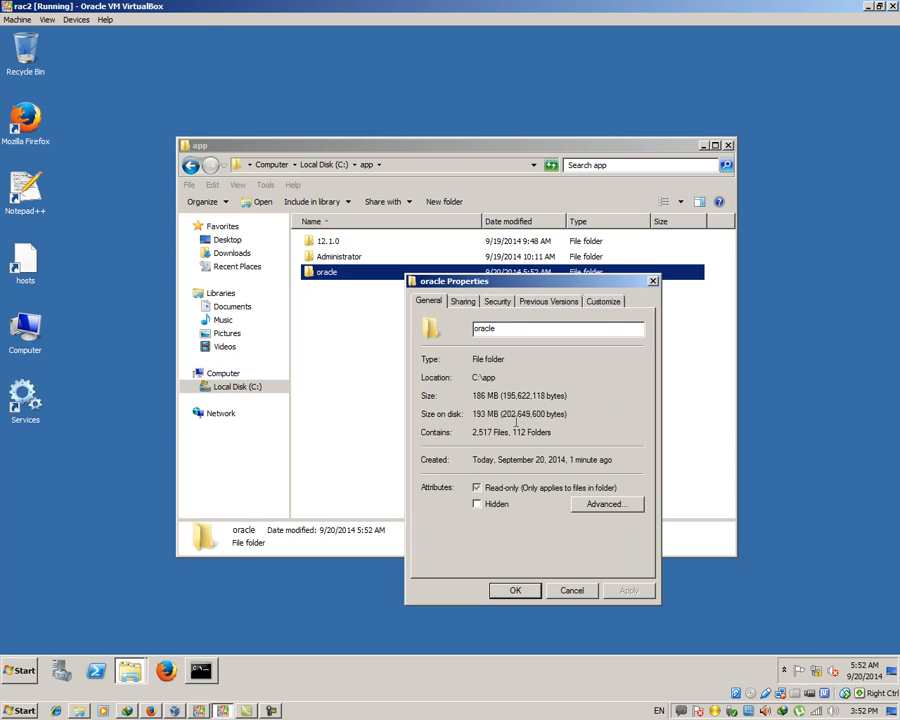
pyautogui.click(572, 590)
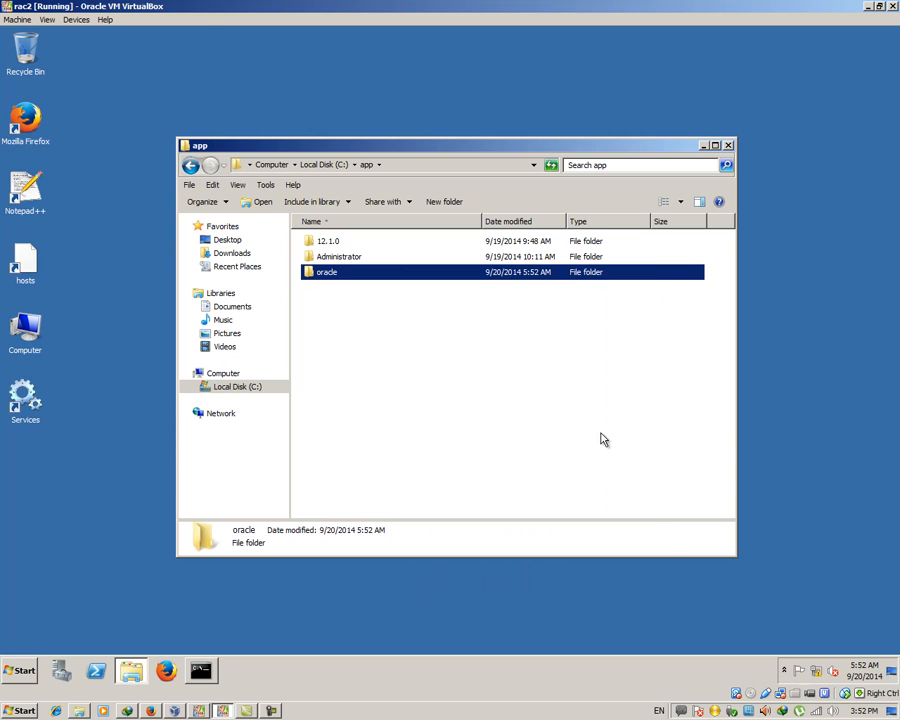
pyautogui.click(730, 146)
# On rac1, widen the installer's Details log to read the 82% Oracle home copy, then return to rac2
pyautogui.click(223, 710)
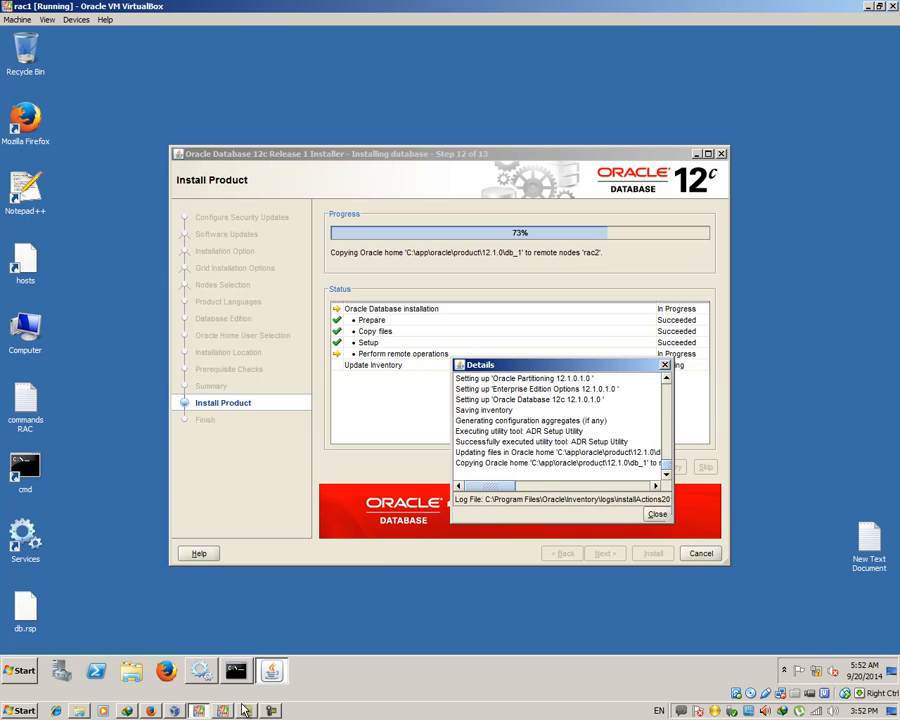
pyautogui.moveTo(488, 486); pyautogui.dragTo(537, 487)
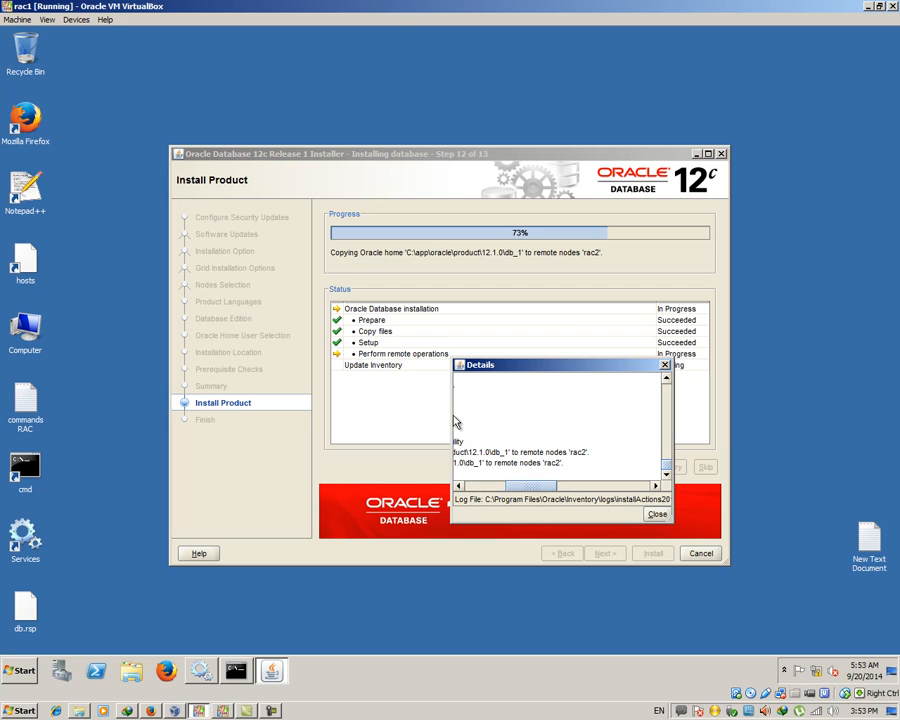
pyautogui.moveTo(451, 415); pyautogui.dragTo(242, 418)
pyautogui.moveTo(450, 487); pyautogui.dragTo(357, 484)
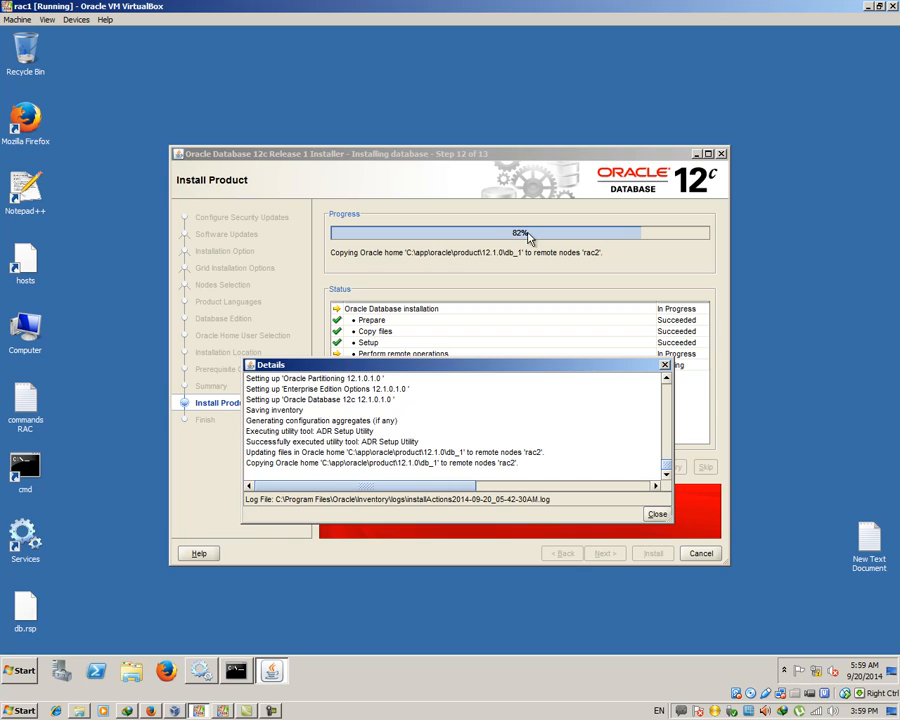
pyautogui.click(225, 711)
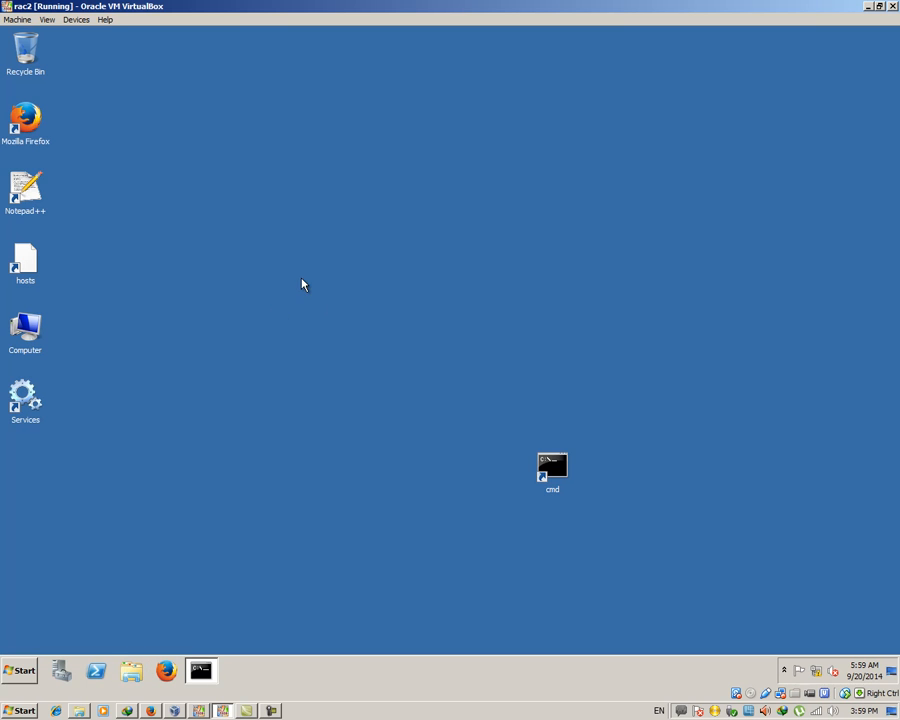
# Confirm C:\app\oracle on rac2 now holds 4.42 GB in 26,033 files, then close Explorer and return to rac1
pyautogui.click(131, 671)
pyautogui.click(248, 389)
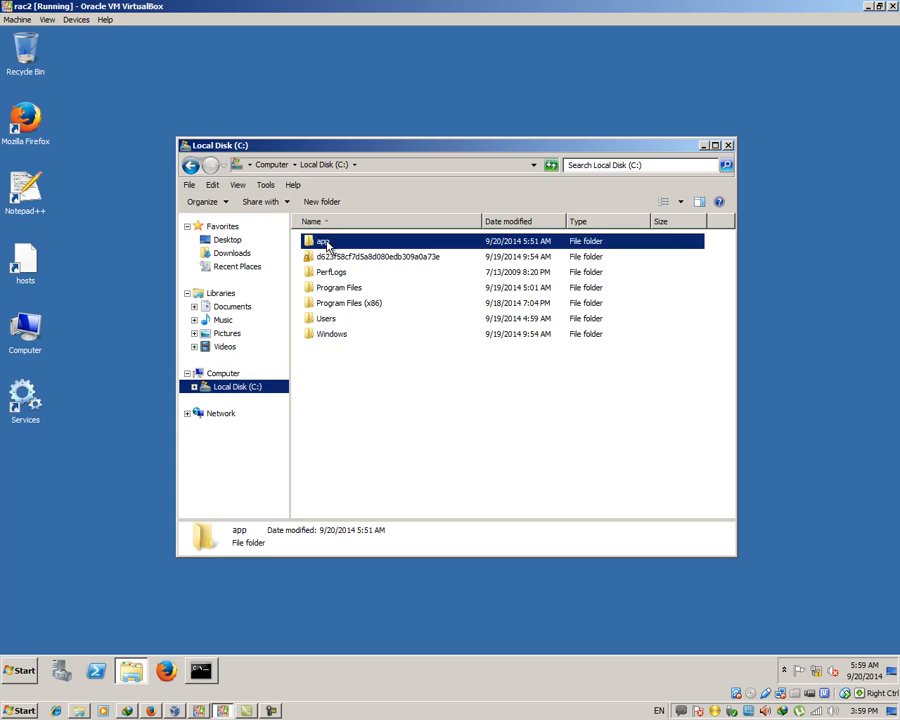
pyautogui.doubleClick(326, 245)
pyautogui.click(327, 272)
pyautogui.rightClick(327, 272)
pyautogui.click(352, 483)
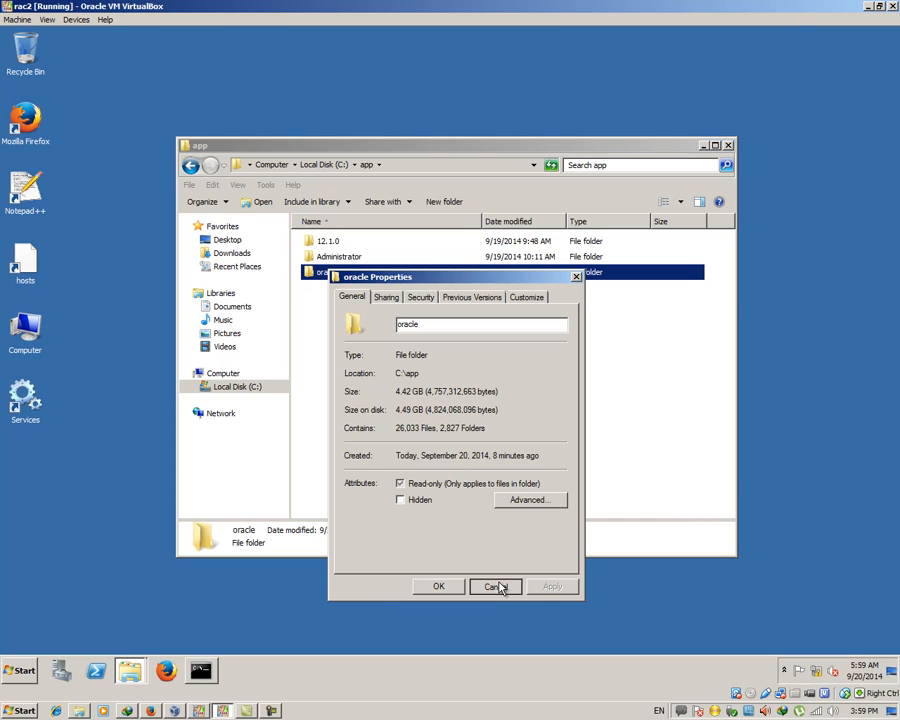
pyautogui.click(496, 586)
pyautogui.click(727, 146)
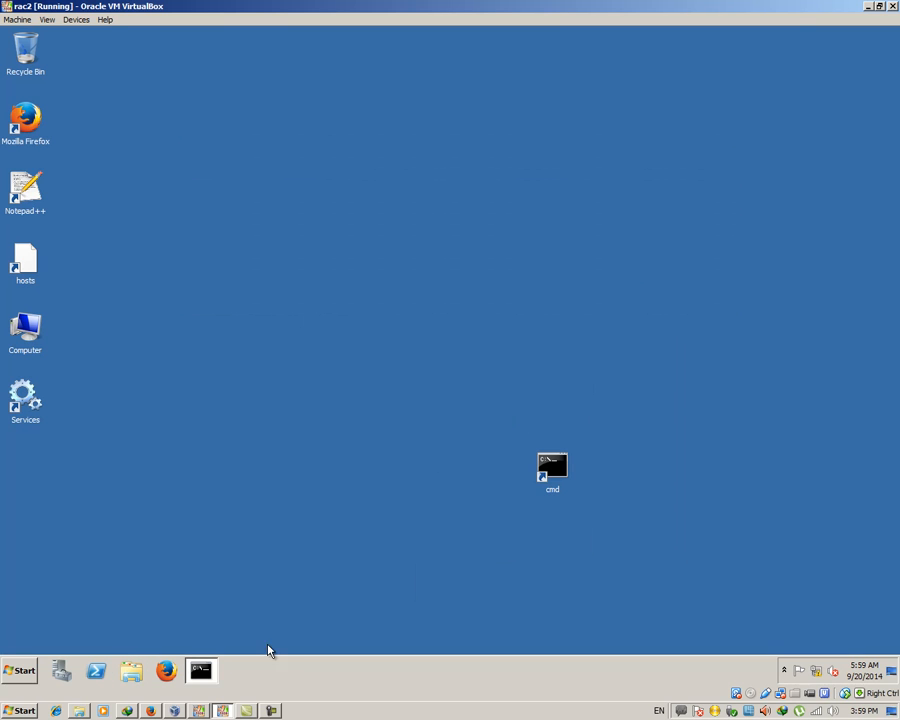
pyautogui.click(186, 711)
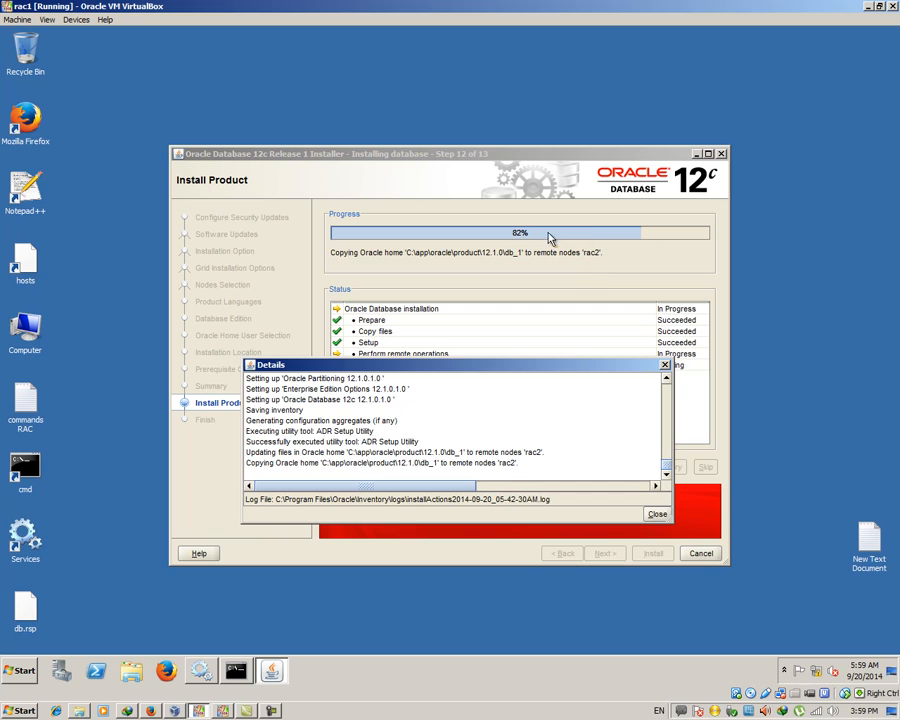
# Move the installer's Details log to the screen top and show Local Disk (C:) in Explorer on rac1
pyautogui.moveTo(448, 480); pyautogui.dragTo(305, 490)
pyautogui.moveTo(417, 365); pyautogui.dragTo(374, 40)
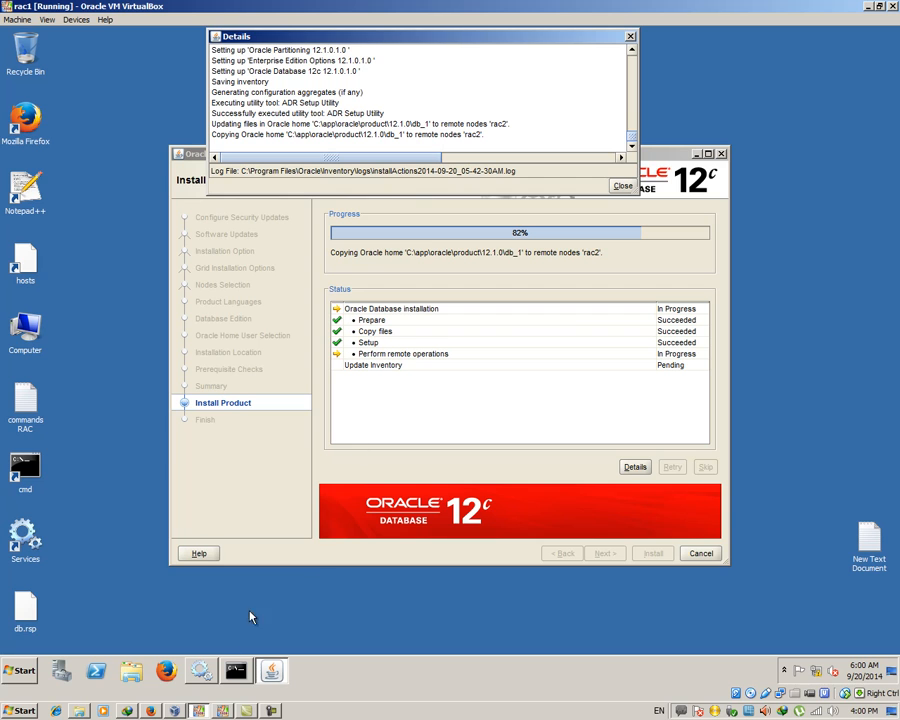
pyautogui.click(138, 674)
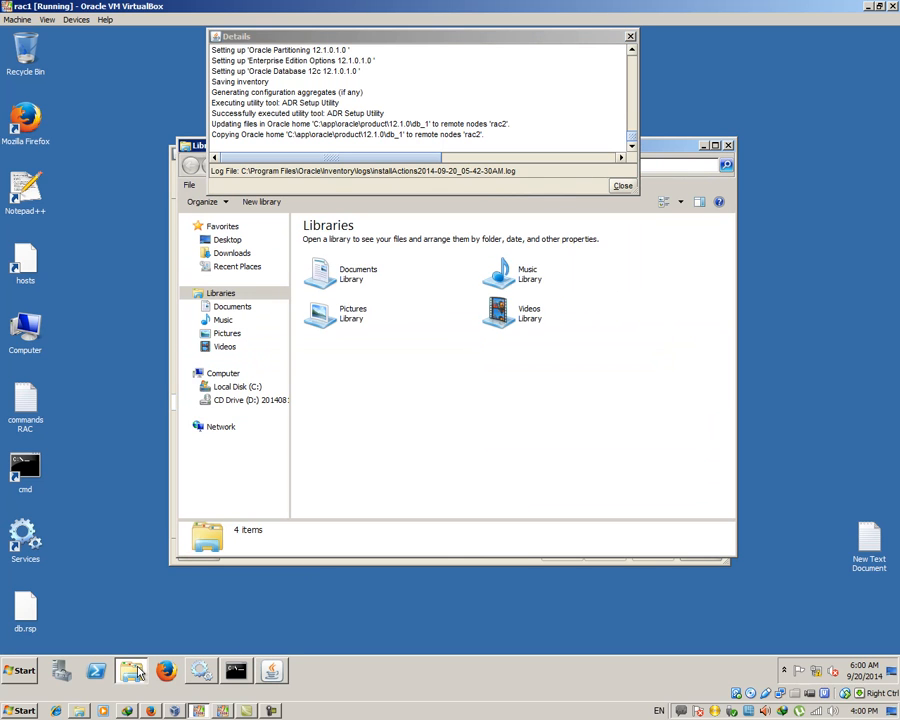
pyautogui.click(232, 389)
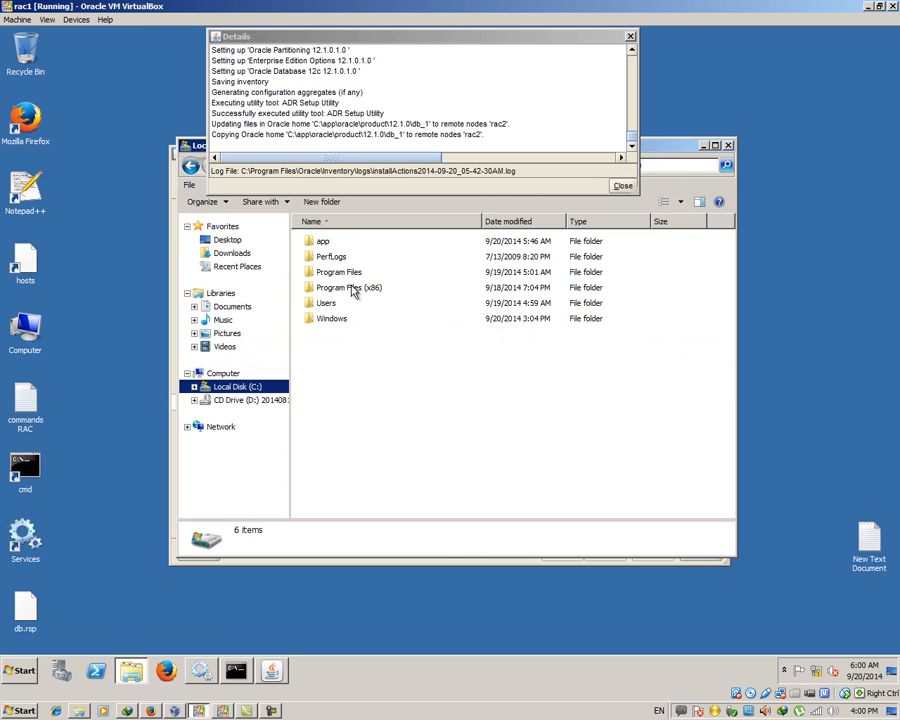
# Confirm the oracle folder in C:\app on rac1 is 4.42 GB, then close Explorer
pyautogui.doubleClick(336, 243)
pyautogui.rightClick(343, 285)
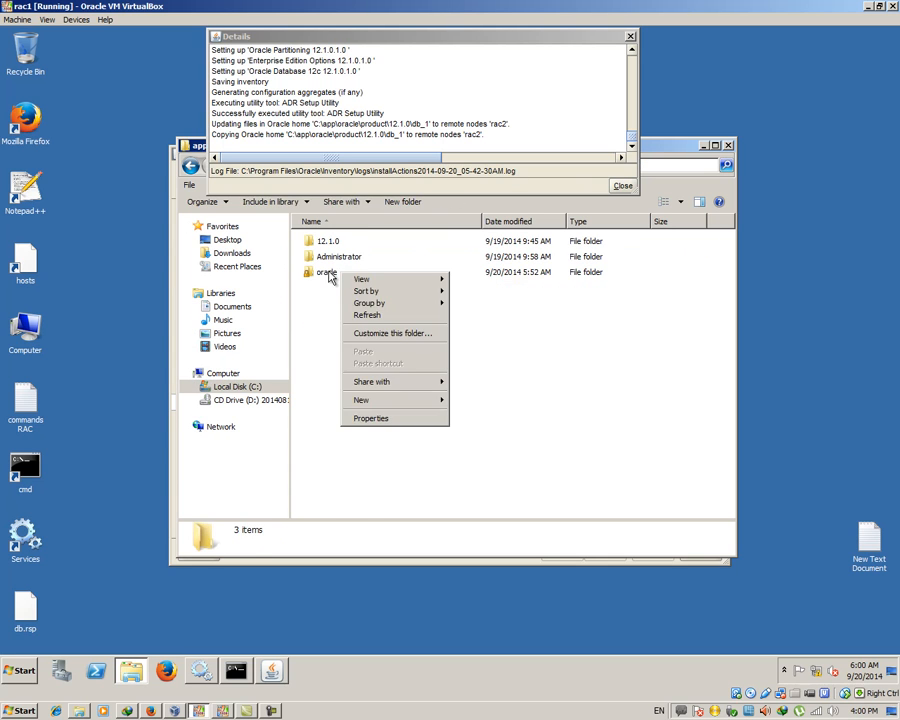
pyautogui.rightClick(329, 271)
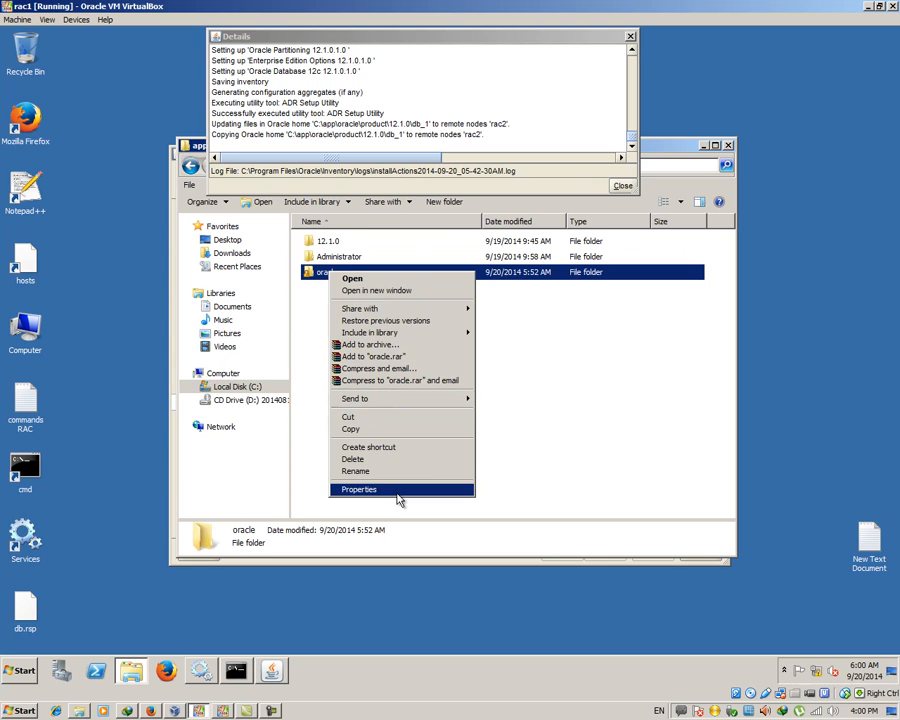
pyautogui.click(398, 490)
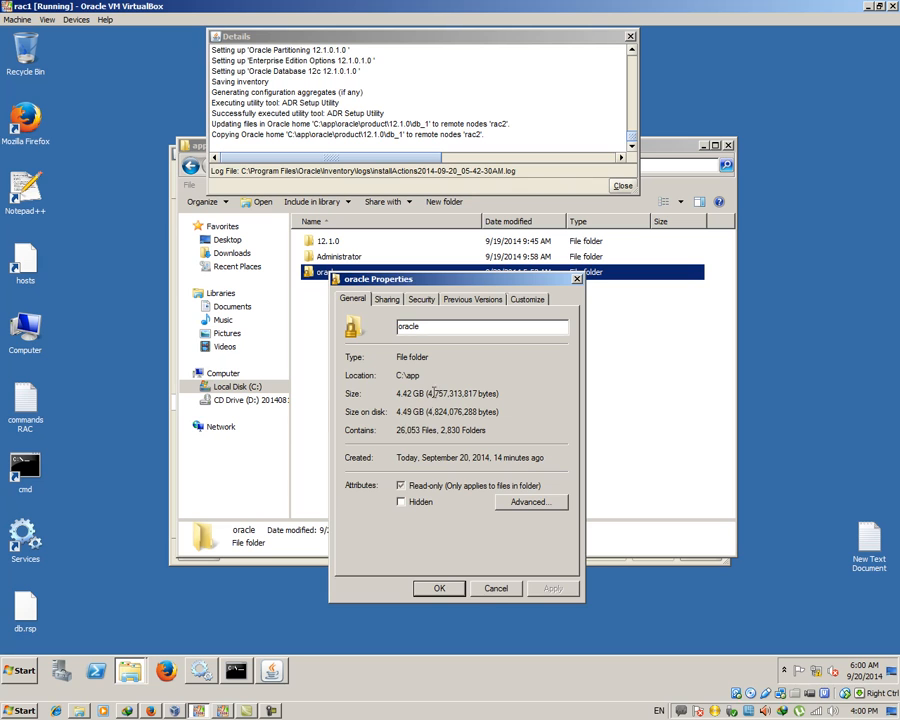
pyautogui.click(495, 588)
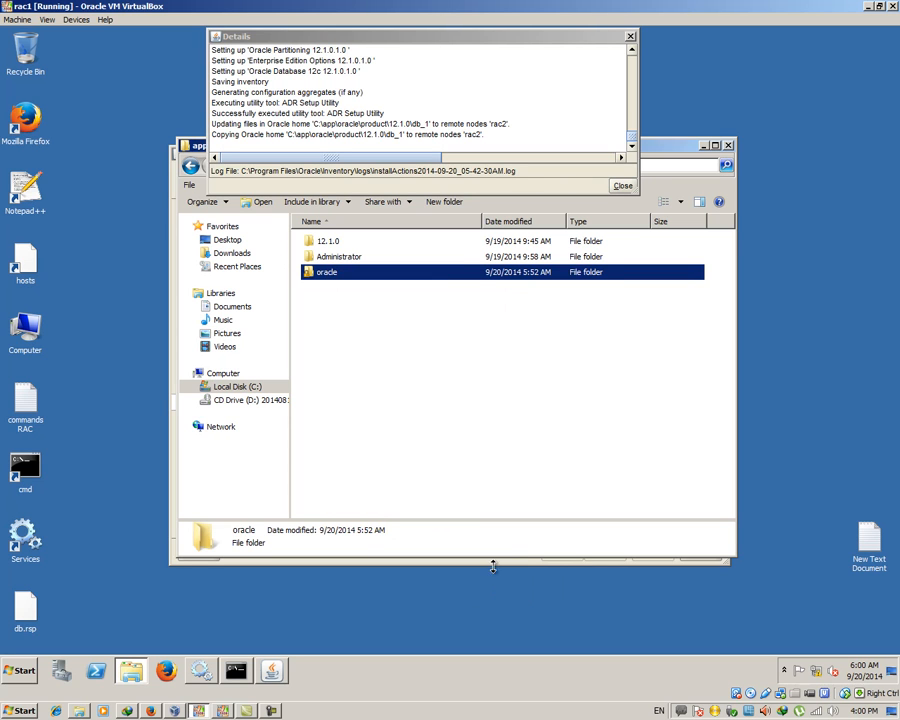
pyautogui.click(729, 147)
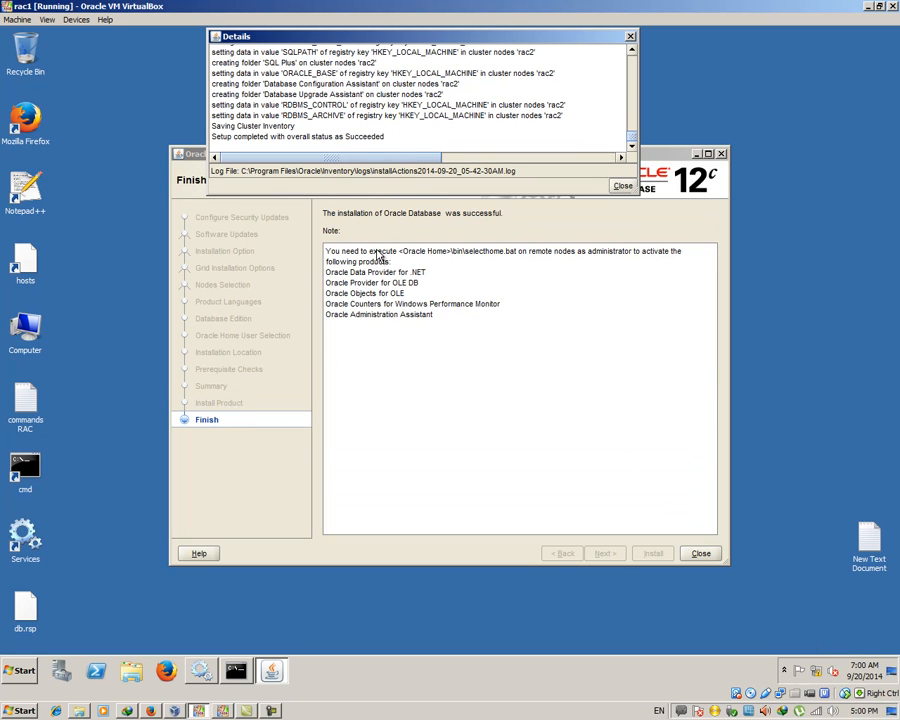
# Close the installation log and finished installer, then launch dbca from a new command prompt
pyautogui.moveTo(370, 153)
pyautogui.mouseDown()
pyautogui.moveTo(472, 158)
pyautogui.moveTo(356, 152)
pyautogui.mouseUp()
pyautogui.click(630, 37)
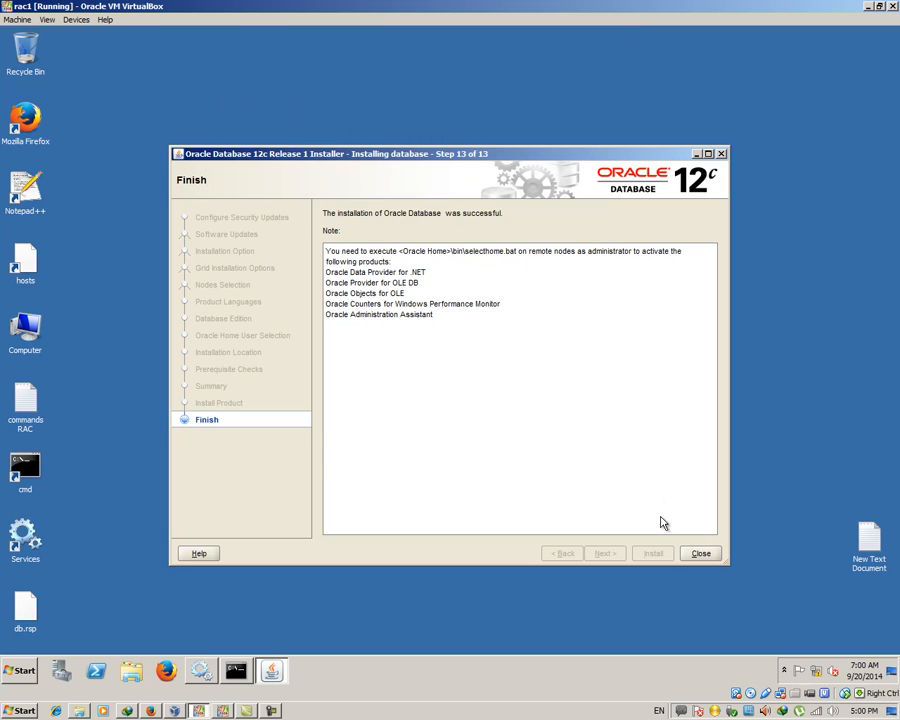
pyautogui.click(714, 556)
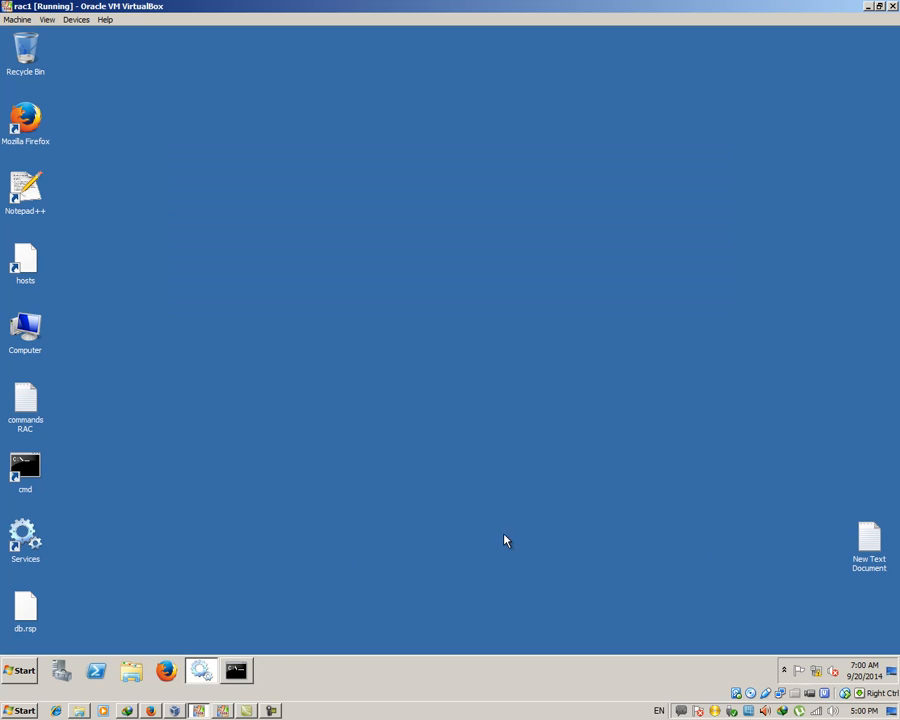
pyautogui.doubleClick(26, 472)
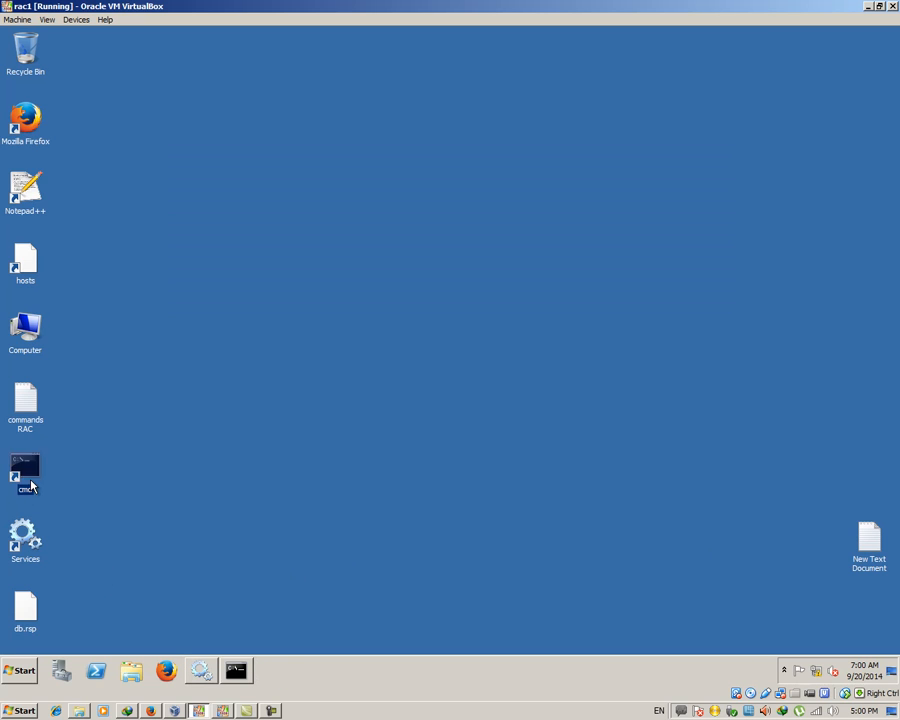
pyautogui.write('d')
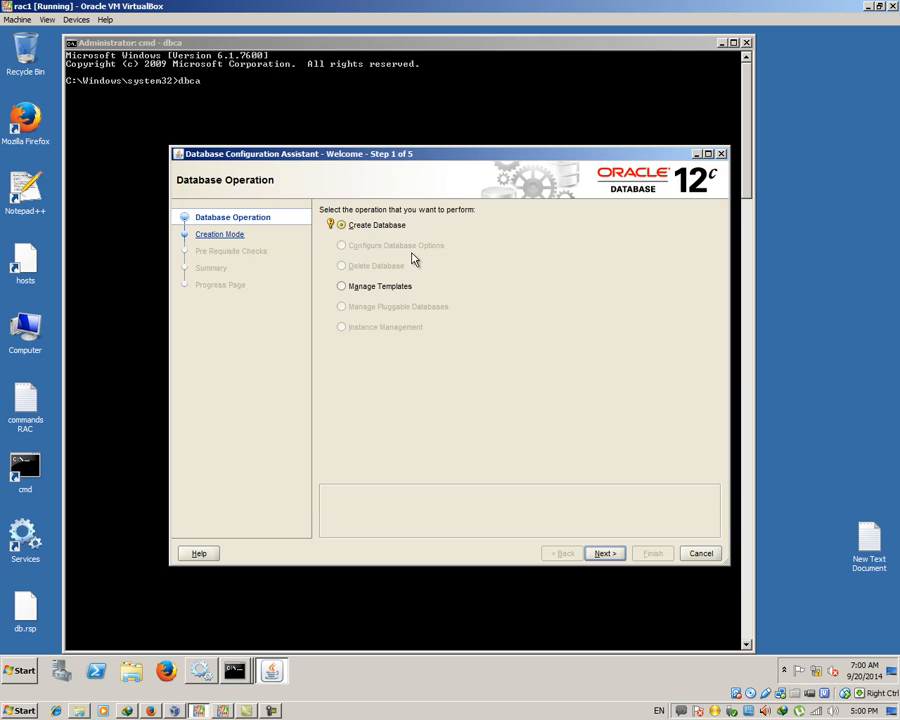
# Choose default configuration with global name cdb12c, an admin password, and pluggable database pdb12c
pyautogui.click(614, 553)
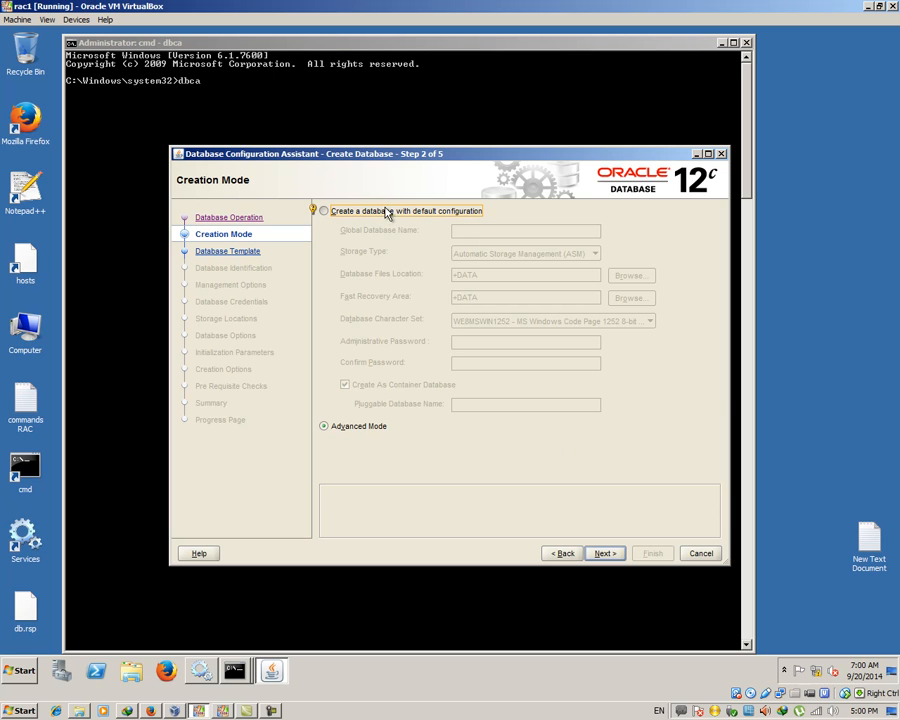
pyautogui.click(388, 211)
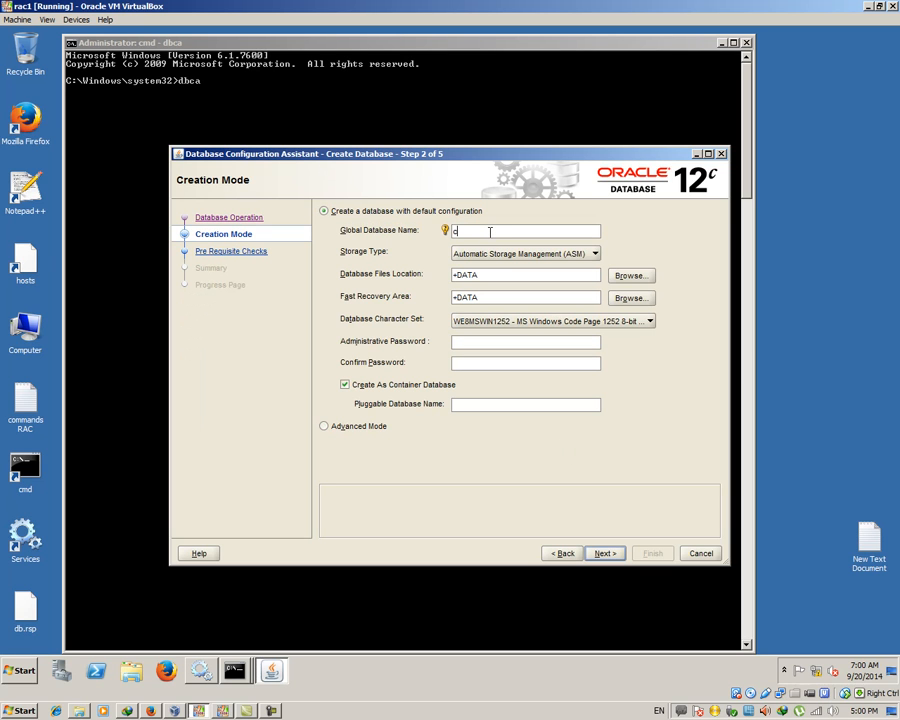
pyautogui.click(490, 231)
pyautogui.write('cdb12c')
pyautogui.click(474, 340)
pyautogui.write('ora')
pyautogui.press('Tab')
pyautogui.write('ora')
pyautogui.press('Tab')
pyautogui.click(496, 401)
pyautogui.write('p')
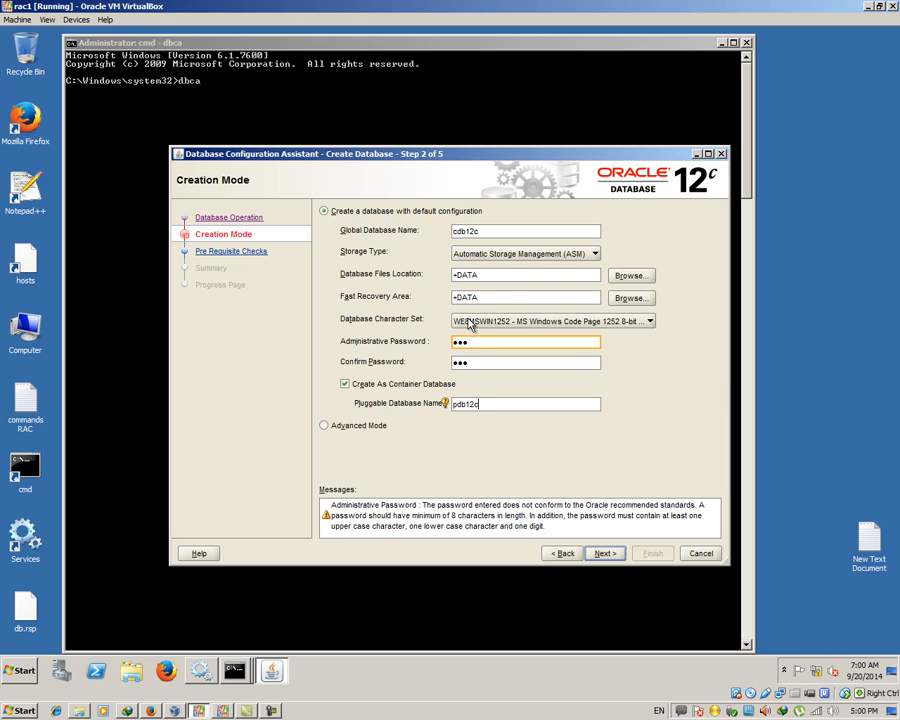
# Keep the WE8MSWIN1252 character set and ASM storage type, then continue
pyautogui.click(647, 322)
pyautogui.click(647, 322)
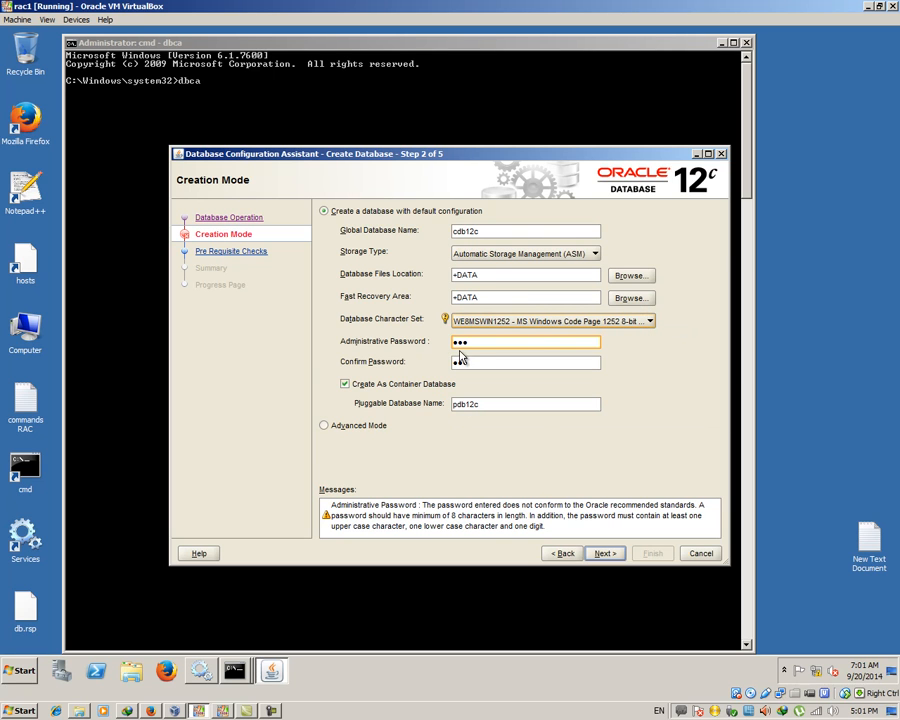
pyautogui.click(538, 254)
pyautogui.click(541, 258)
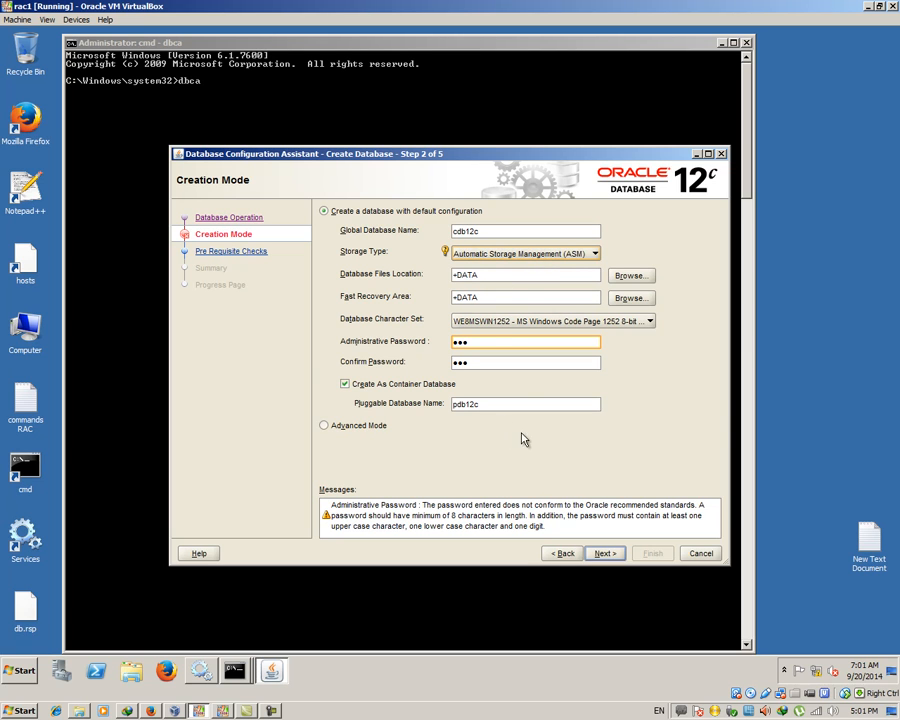
pyautogui.click(605, 554)
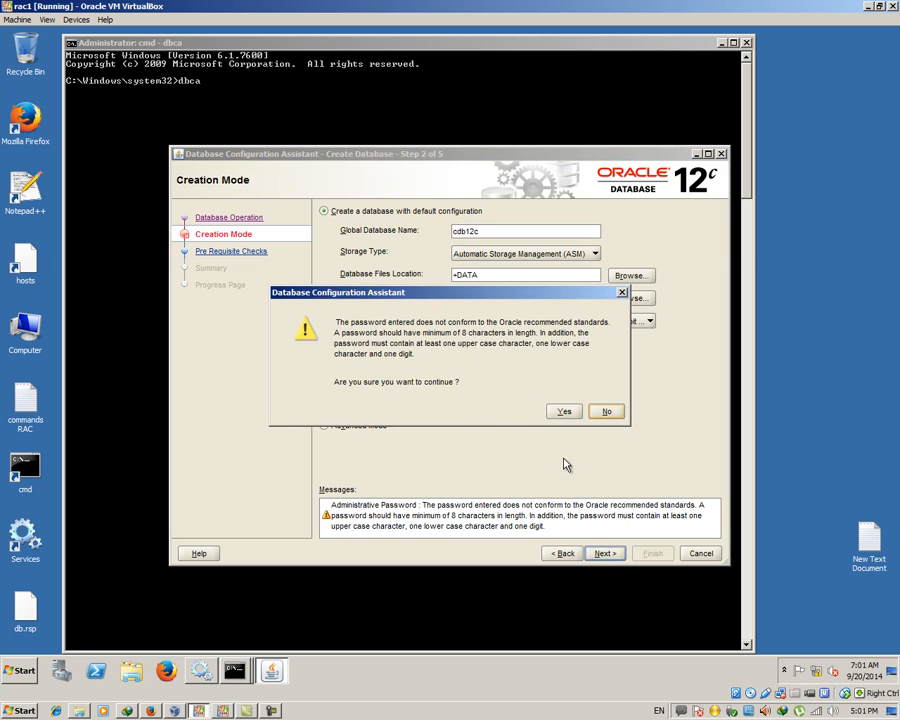
# Accept the weak-password warning, review the cdb12c cluster database Summary, and start creation
pyautogui.click(565, 413)
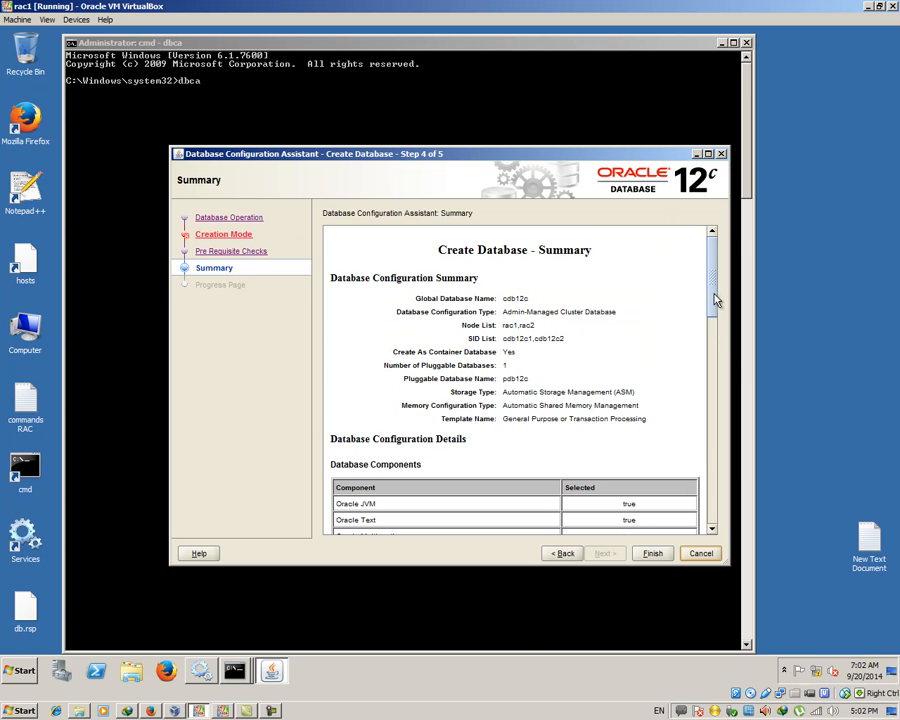
pyautogui.moveTo(716, 300); pyautogui.dragTo(716, 437)
pyautogui.moveTo(716, 484); pyautogui.dragTo(716, 287)
pyautogui.moveTo(710, 314); pyautogui.dragTo(711, 524)
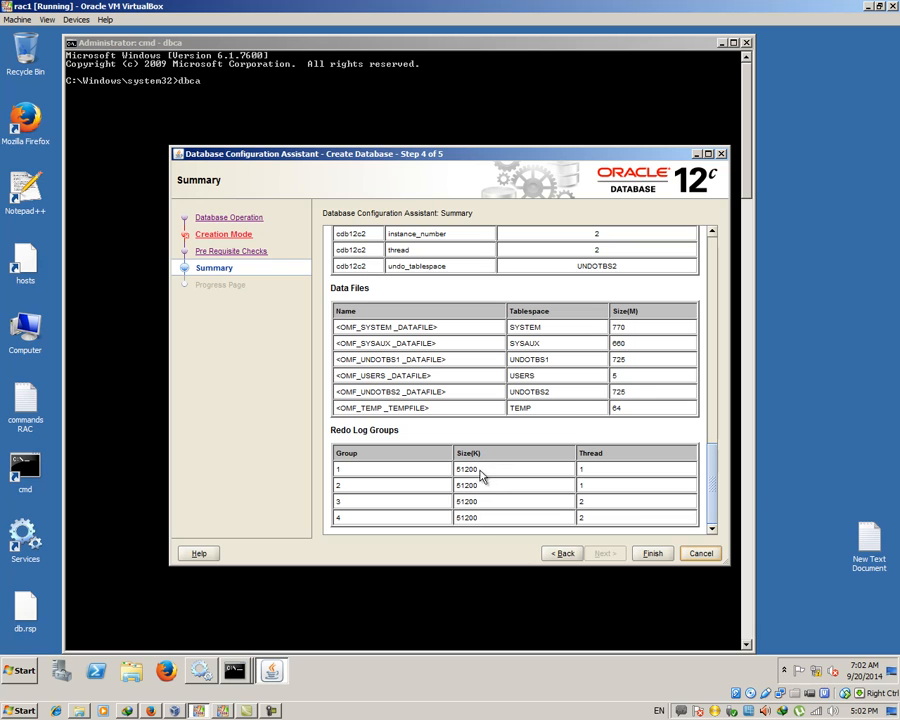
pyautogui.click(650, 555)
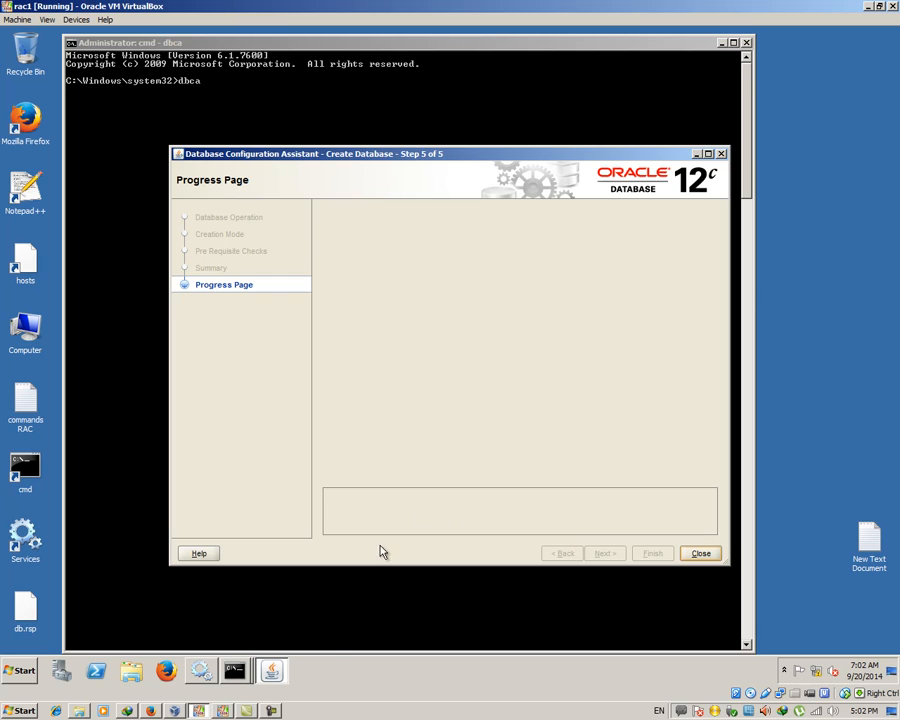
# Open the alert and activity logs and arrange them around the creation window until cdb12c completes
pyautogui.click(285, 675)
pyautogui.click(284, 674)
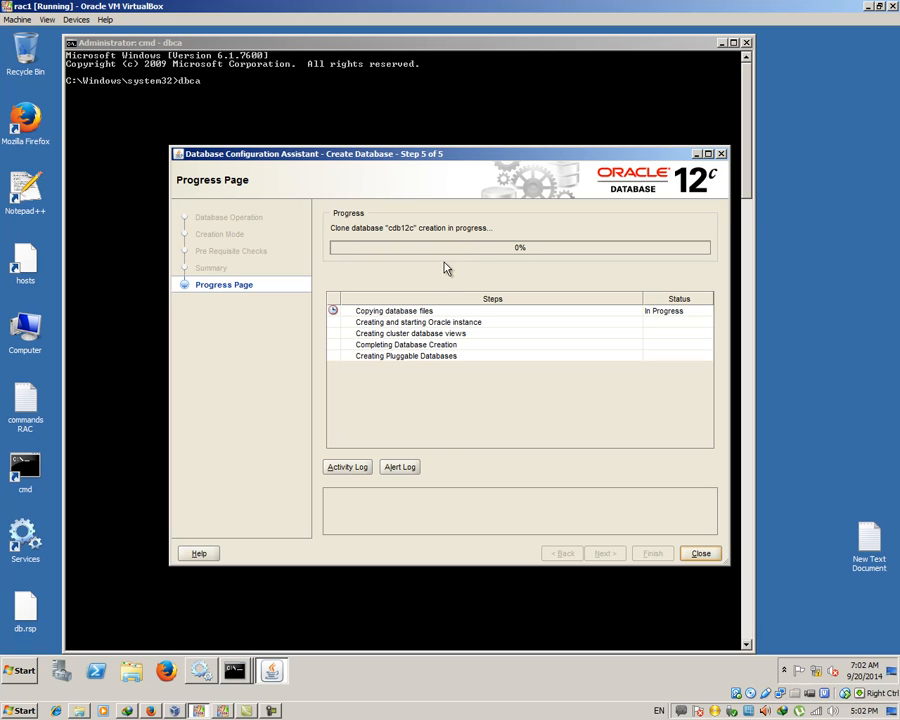
pyautogui.click(400, 467)
pyautogui.click(343, 467)
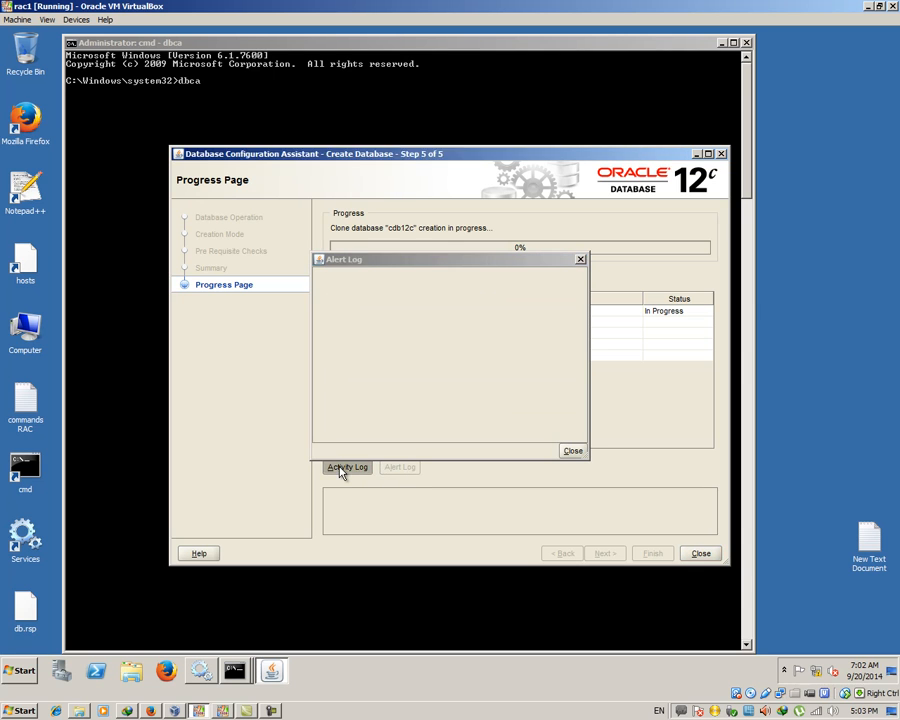
pyautogui.moveTo(374, 262); pyautogui.dragTo(632, 95)
pyautogui.click(496, 273)
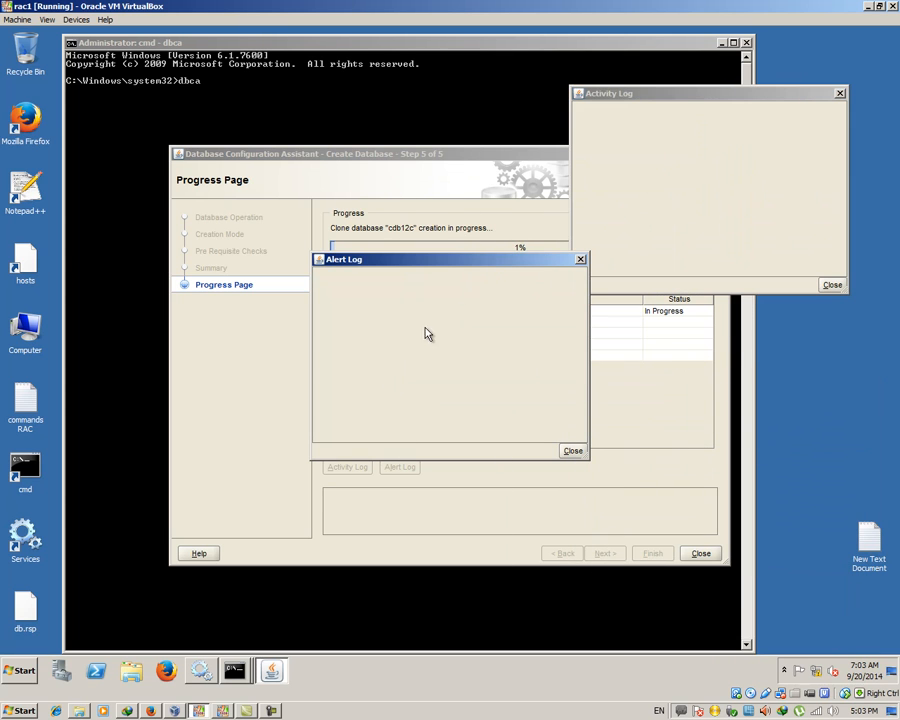
pyautogui.moveTo(406, 263); pyautogui.dragTo(96, 46)
pyautogui.moveTo(710, 96); pyautogui.dragTo(762, 40)
pyautogui.moveTo(492, 162); pyautogui.dragTo(497, 236)
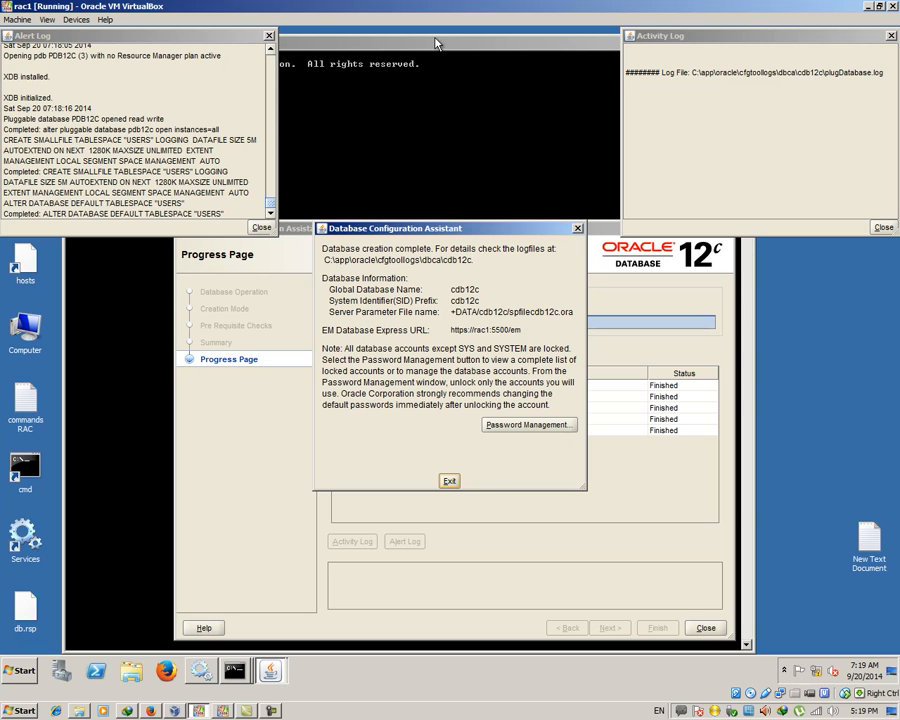
# Review Password Management leaving account settings unchanged, then dismiss the creation-complete notice
pyautogui.click(536, 422)
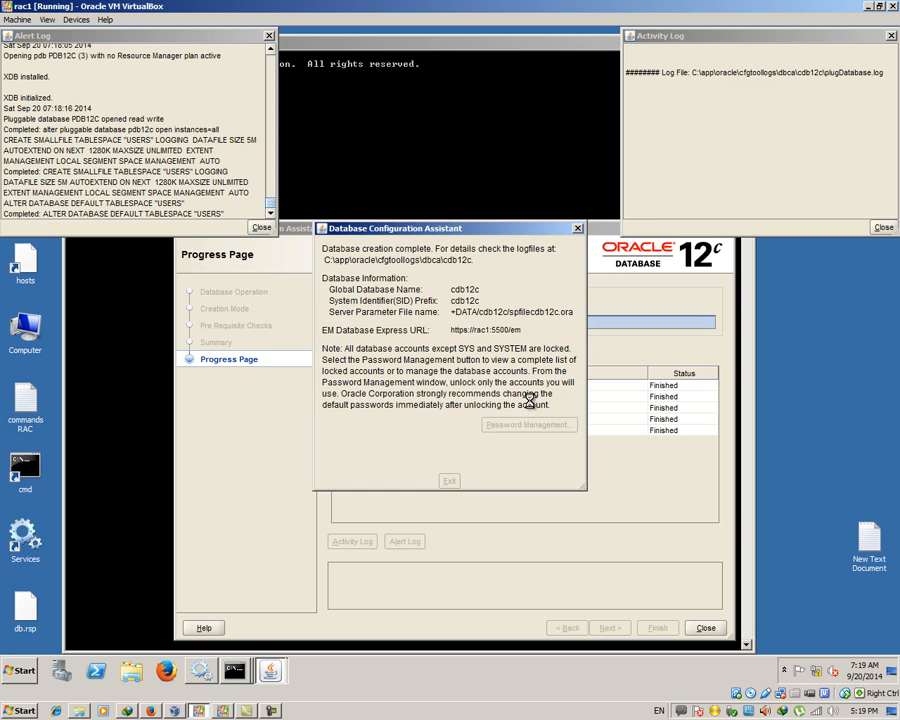
pyautogui.moveTo(652, 303); pyautogui.dragTo(627, 287)
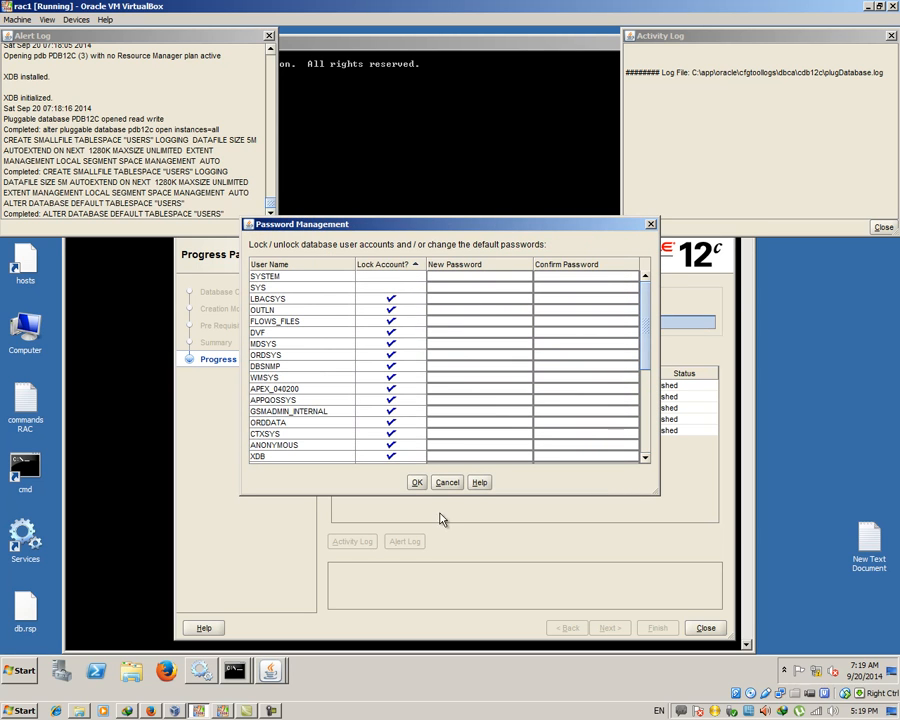
pyautogui.click(418, 482)
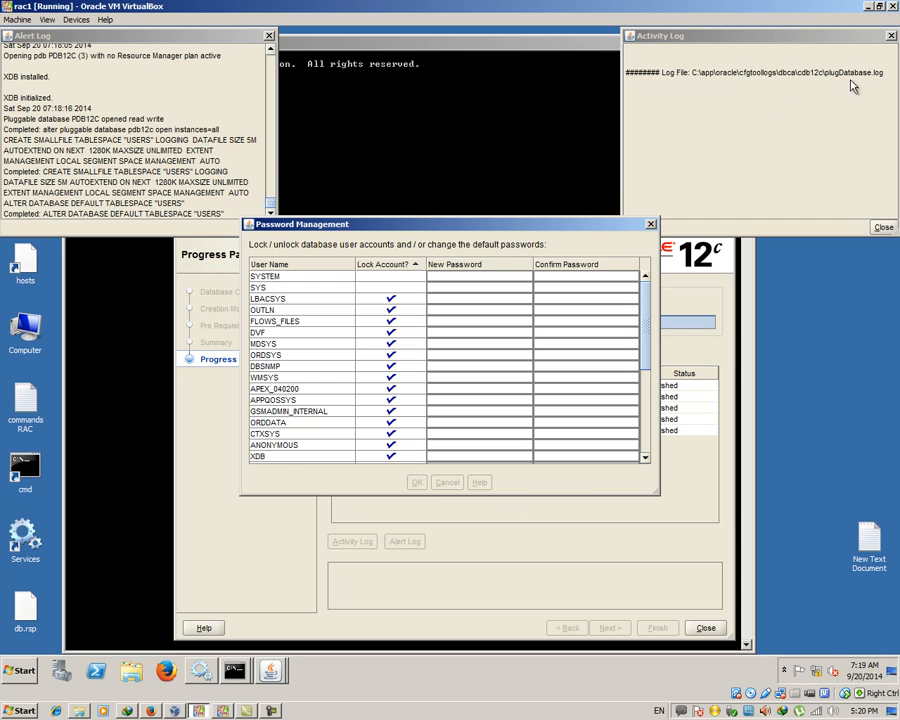
pyautogui.click(450, 483)
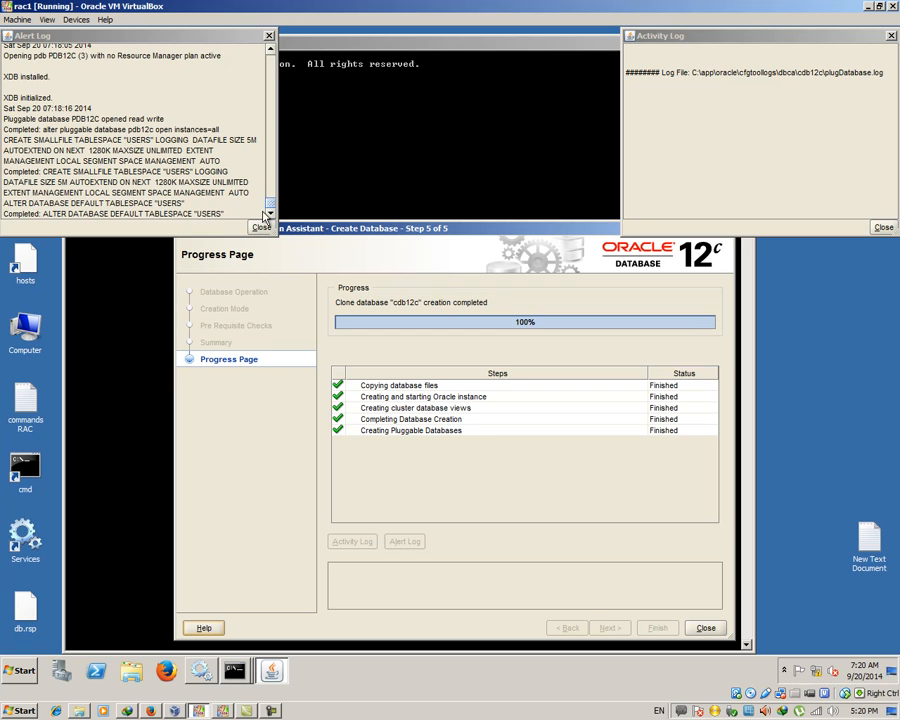
# Close the activity log and alert log windows
pyautogui.click(890, 36)
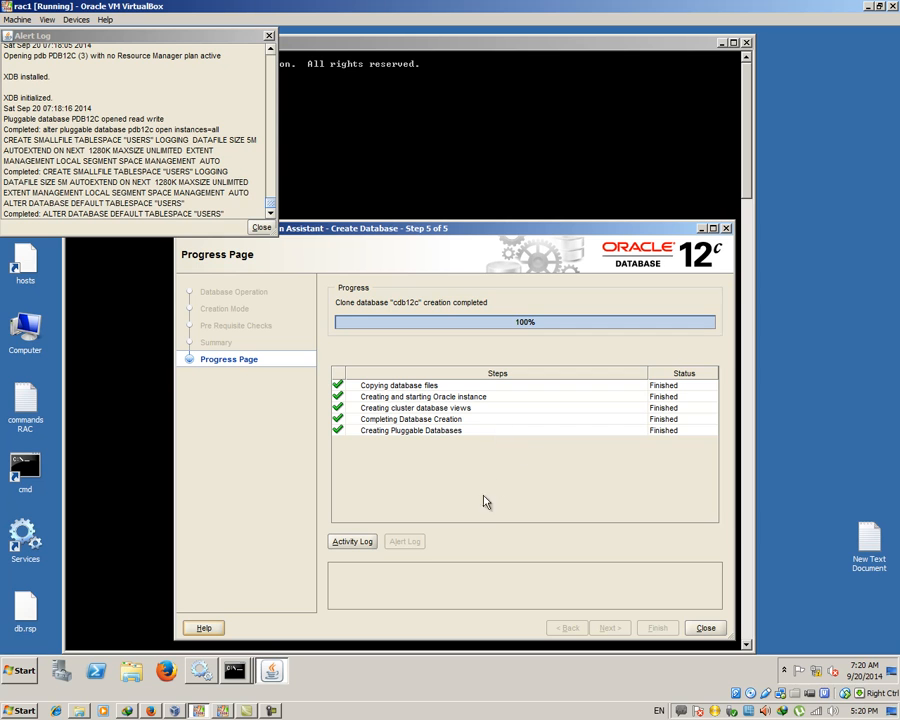
pyautogui.click(250, 232)
pyautogui.click(252, 231)
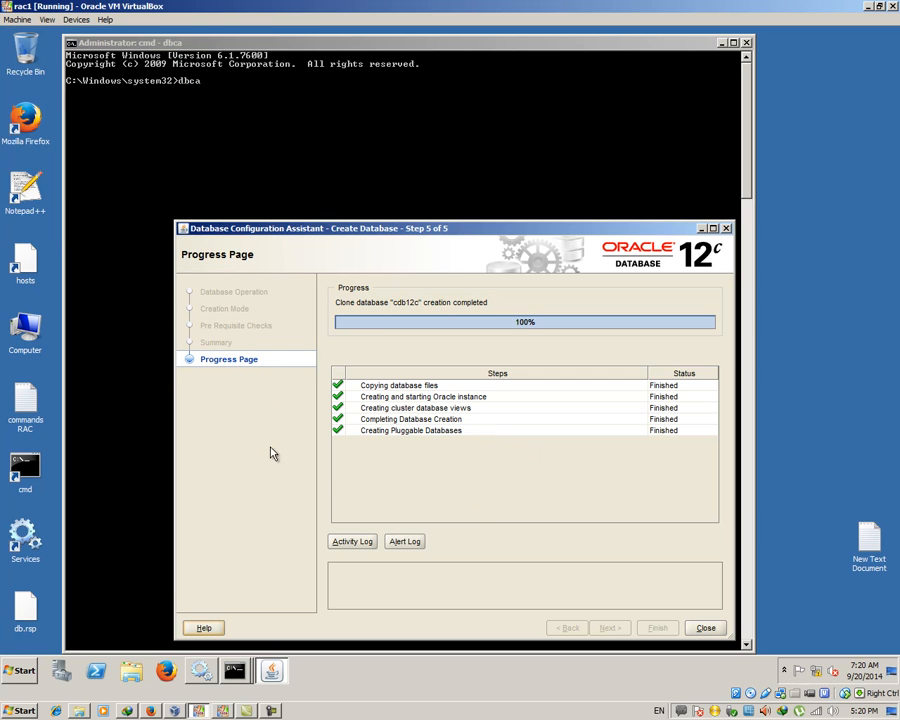
pyautogui.click(271, 710)
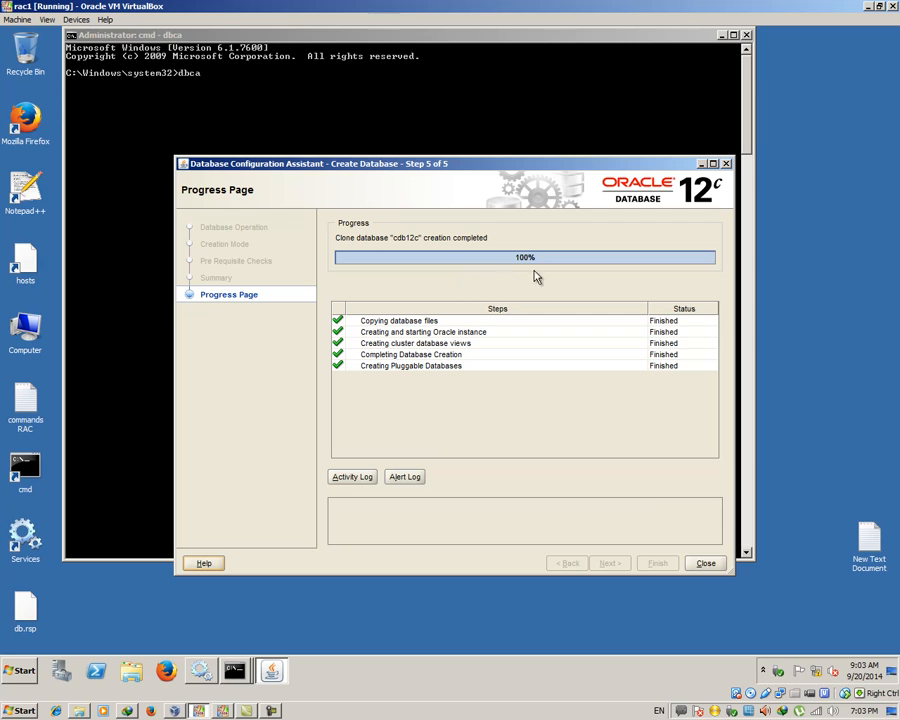
# Close the finished DBCA and connect with sqlplus / as sysdba
pyautogui.click(700, 563)
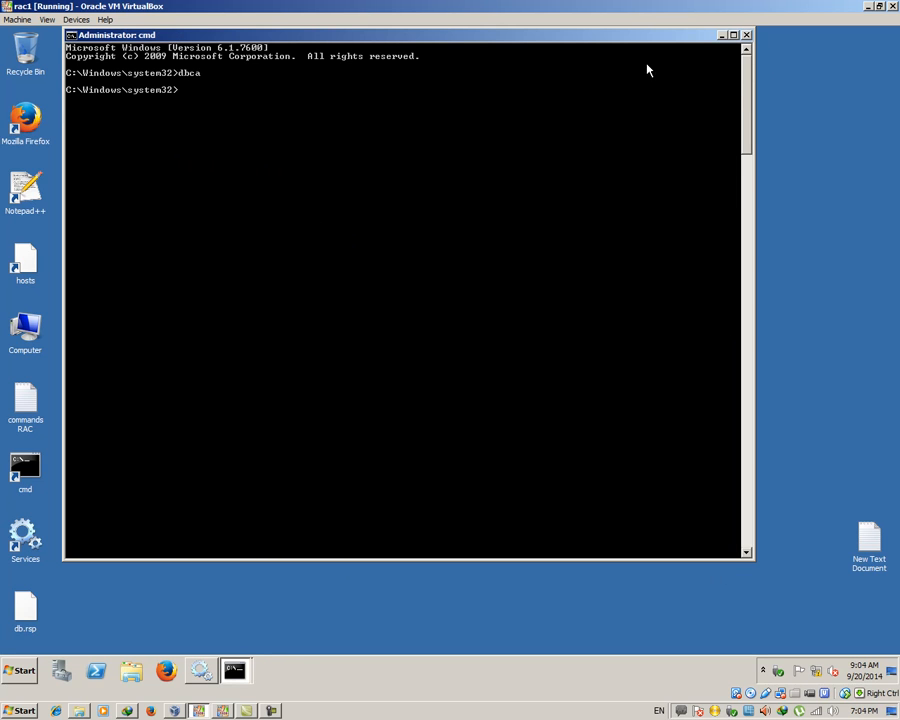
pyautogui.write('sqlplus as /s')
pyautogui.press('BackSpace')
pyautogui.press('BackSpace')
pyautogui.write('/ as sysdba')
pyautogui.press('Return')
pyautogui.press('Return')
# Confirm the user is SYS, query the database name (CDB12C), and open the commands RAC notes
pyautogui.press('Return')
pyautogui.write('sh')
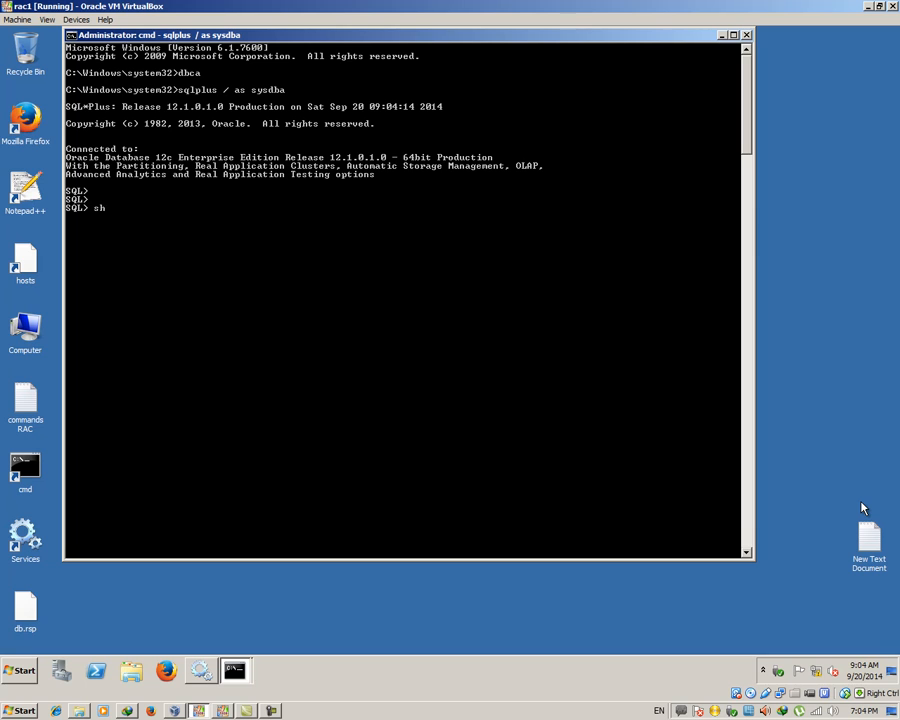
pyautogui.write('ow user')
pyautogui.press('Return')
pyautogui.press('Return')
pyautogui.press('Return')
pyautogui.write('select')
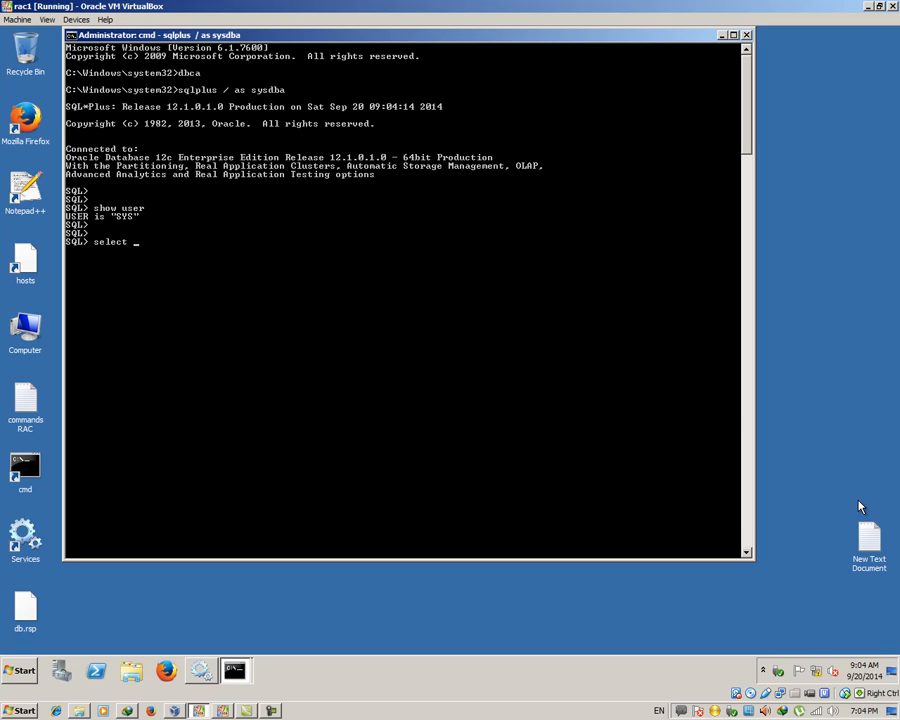
pyautogui.write('name from v')
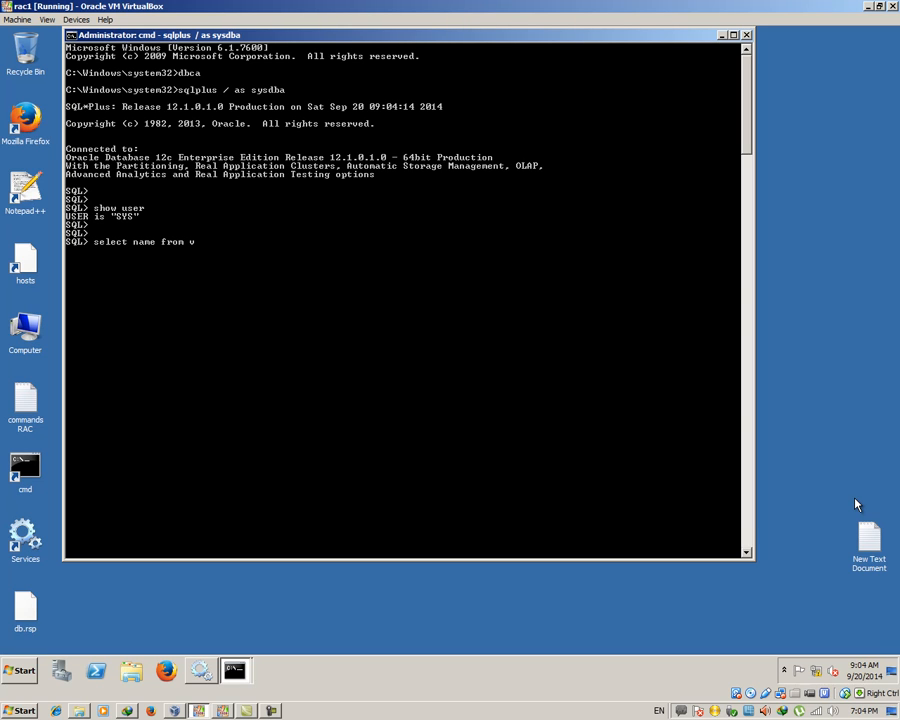
pyautogui.write('satabase;')
pyautogui.press('Return')
pyautogui.press('Return')
pyautogui.press('Return')
pyautogui.press('Return')
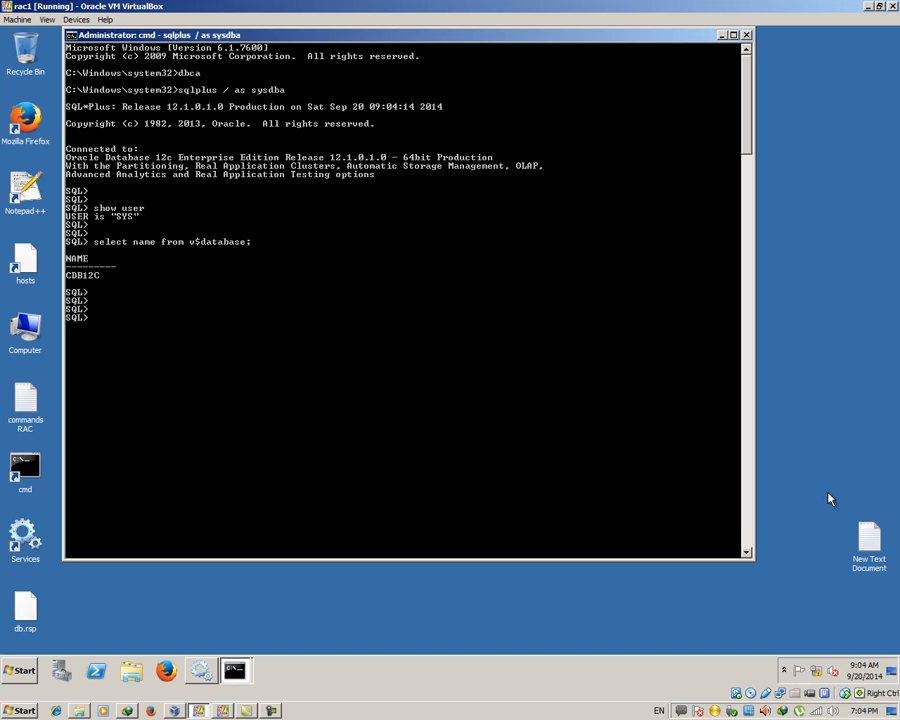
pyautogui.doubleClick(25, 400)
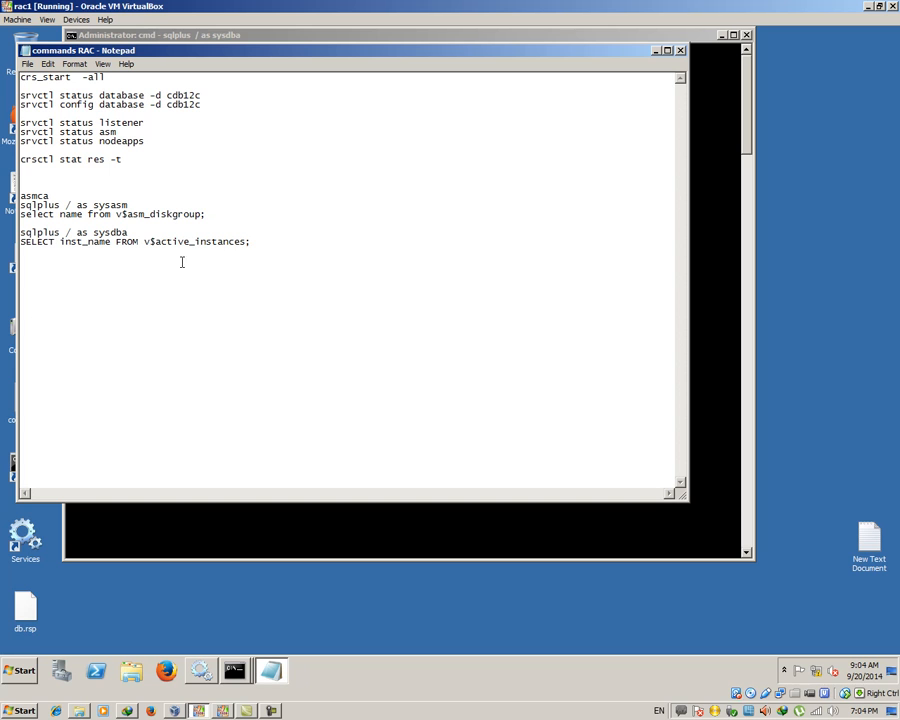
# Copy the v$active_instances query from the notes and run it, listing cdb12c1 and cdb12c2
pyautogui.moveTo(271, 239); pyautogui.dragTo(8, 241)
pyautogui.rightClick(65, 242)
pyautogui.click(116, 276)
pyautogui.click(324, 518)
pyautogui.rightClick(235, 328)
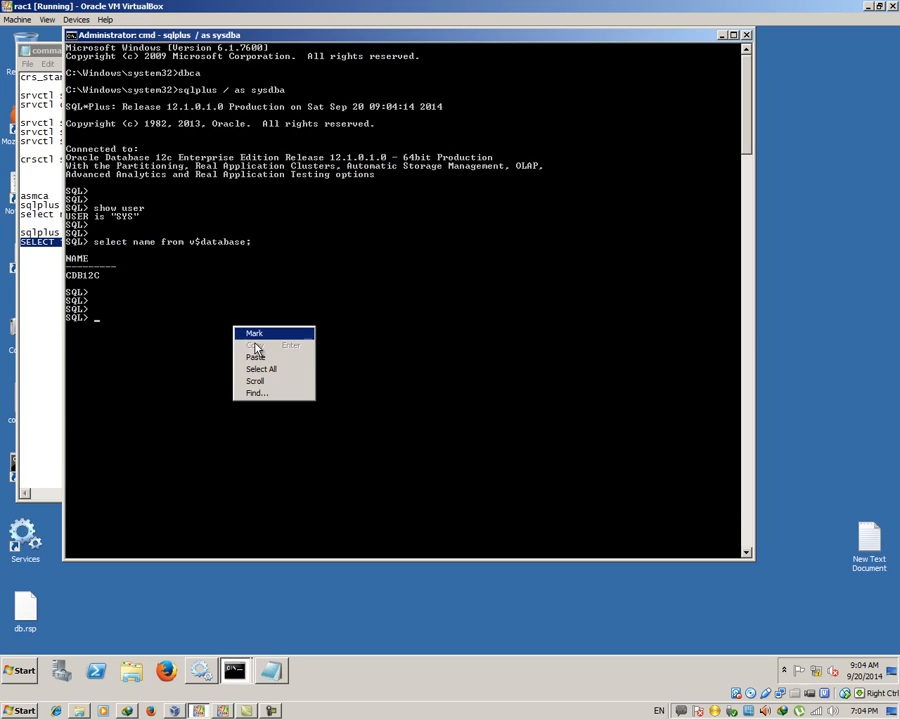
pyautogui.click(256, 357)
pyautogui.press('Return')
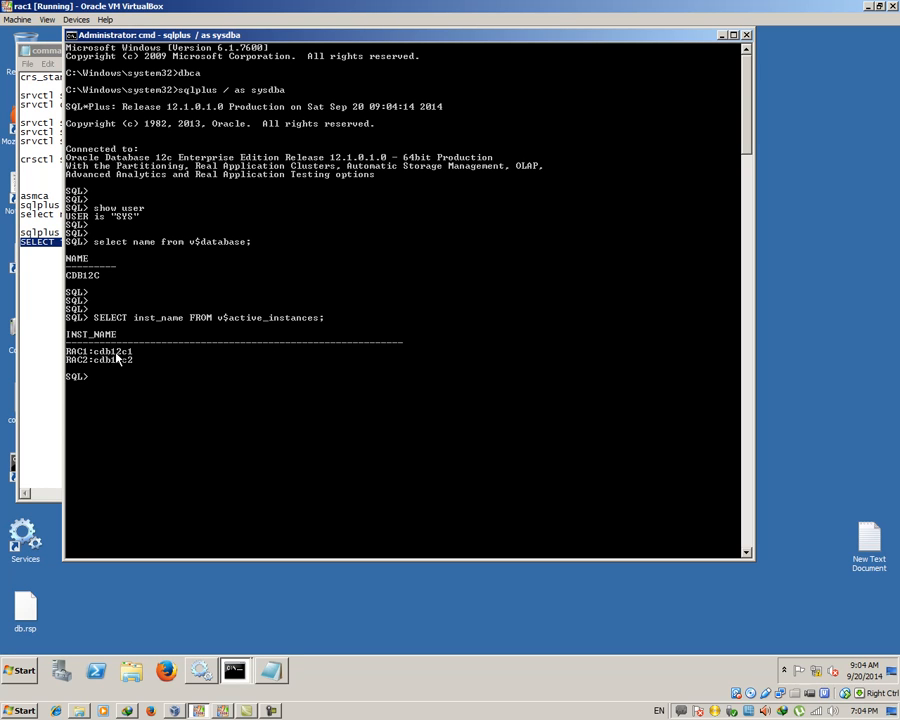
# Copy the v$asm_diskgroup query from the notes and run it, showing disk group DATA
pyautogui.click(55, 270)
pyautogui.moveTo(217, 216); pyautogui.dragTo(20, 216)
pyautogui.rightClick(40, 234)
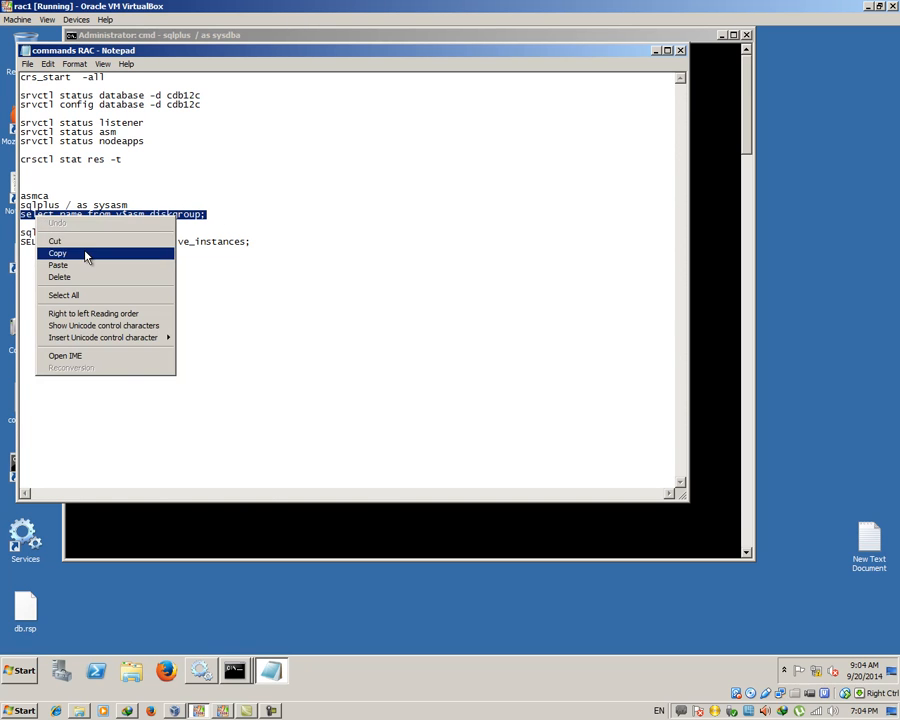
pyautogui.click(86, 256)
pyautogui.click(215, 526)
pyautogui.rightClick(236, 402)
pyautogui.click(258, 433)
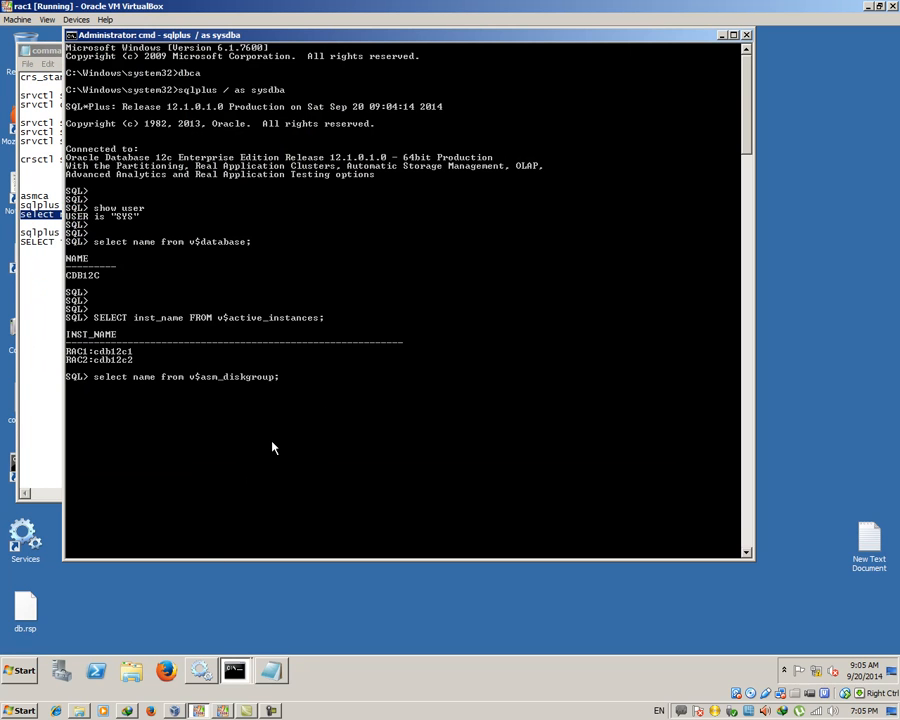
pyautogui.press('Return')
pyautogui.press('Return')
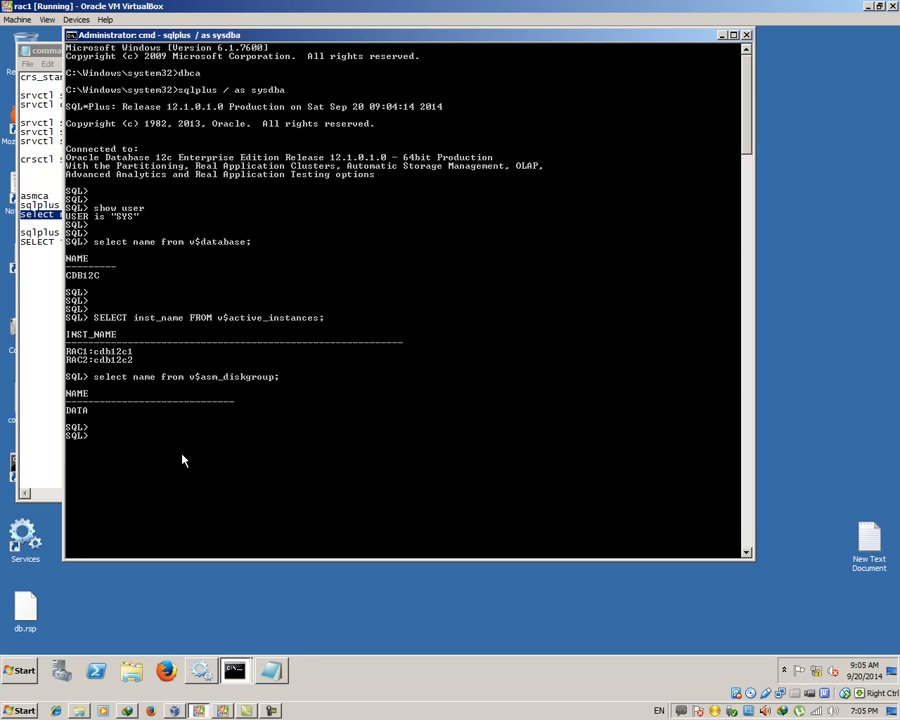
pyautogui.press('Return')
pyautogui.press('Return')
# Run select name from v$datafile; to list the ten datafiles
pyautogui.write('elect name from v$d')
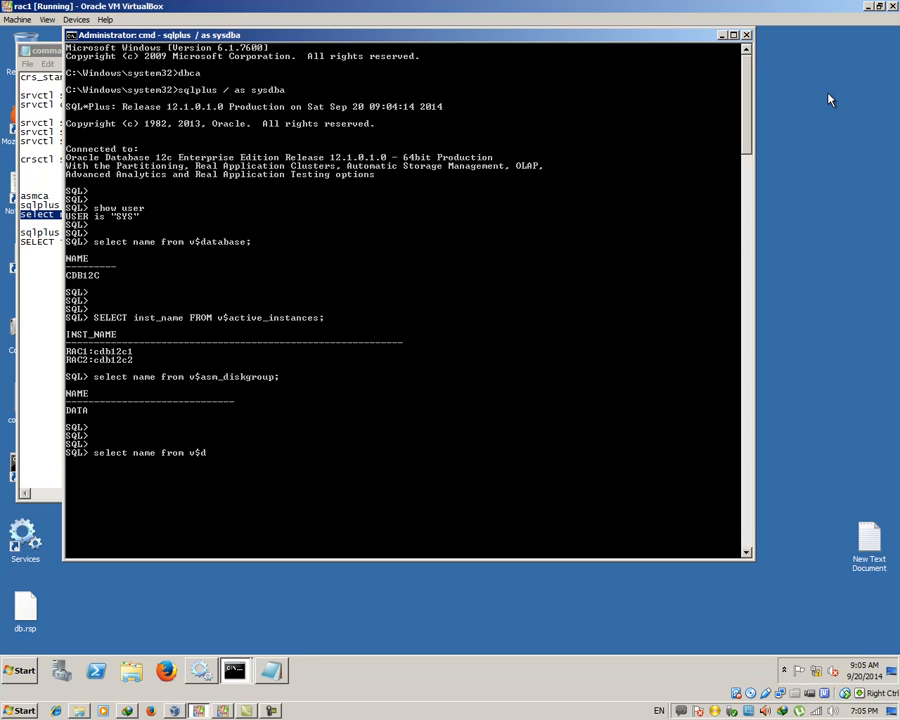
pyautogui.write('fu')
pyautogui.write('le;')
pyautogui.press('Return')
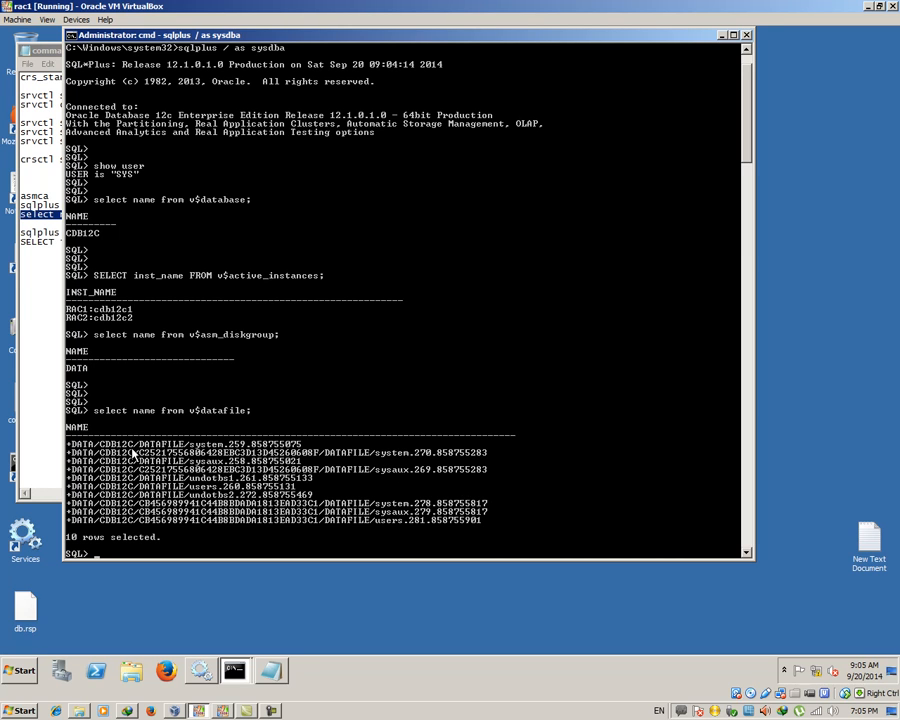
# Exit SQL*Plus, try asmcmd, and set ORACLE_SID to +ASM1
pyautogui.write('exit')
pyautogui.press('Return')
pyautogui.press('Return')
pyautogui.press('Return')
pyautogui.press('Return')
pyautogui.press('Return')
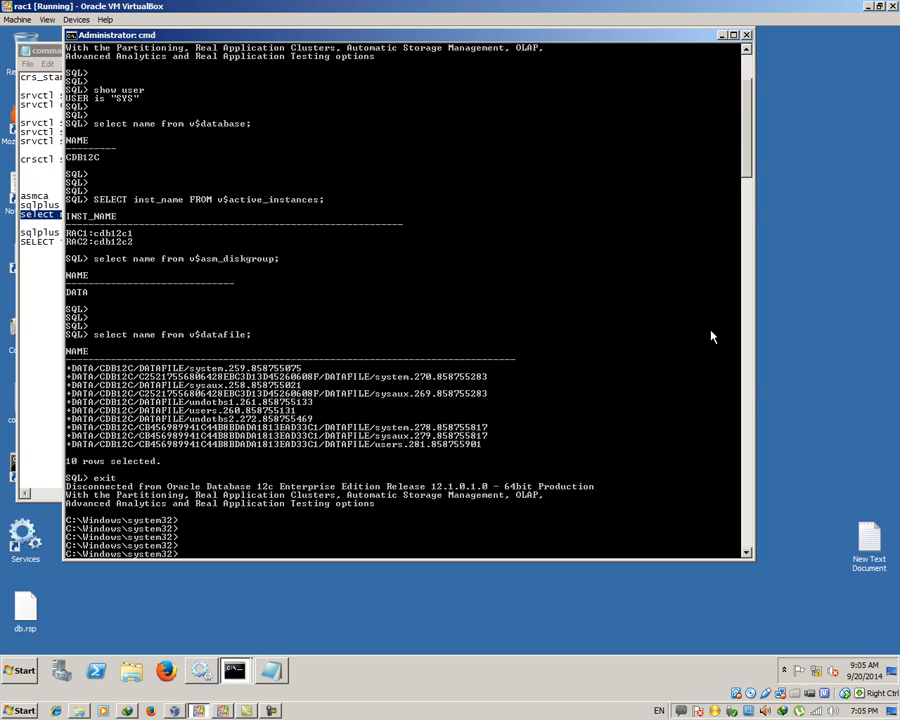
pyautogui.write('asmcmd')
pyautogui.press('Return')
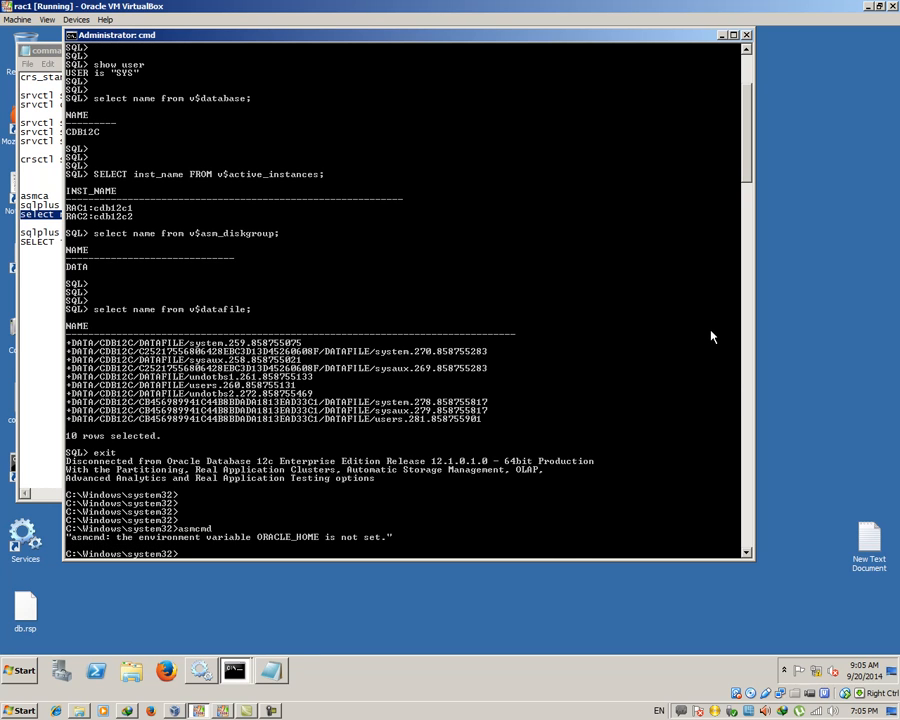
pyautogui.press('Return')
pyautogui.press('Return')
pyautogui.press('Return')
pyautogui.write('set ORACLE')
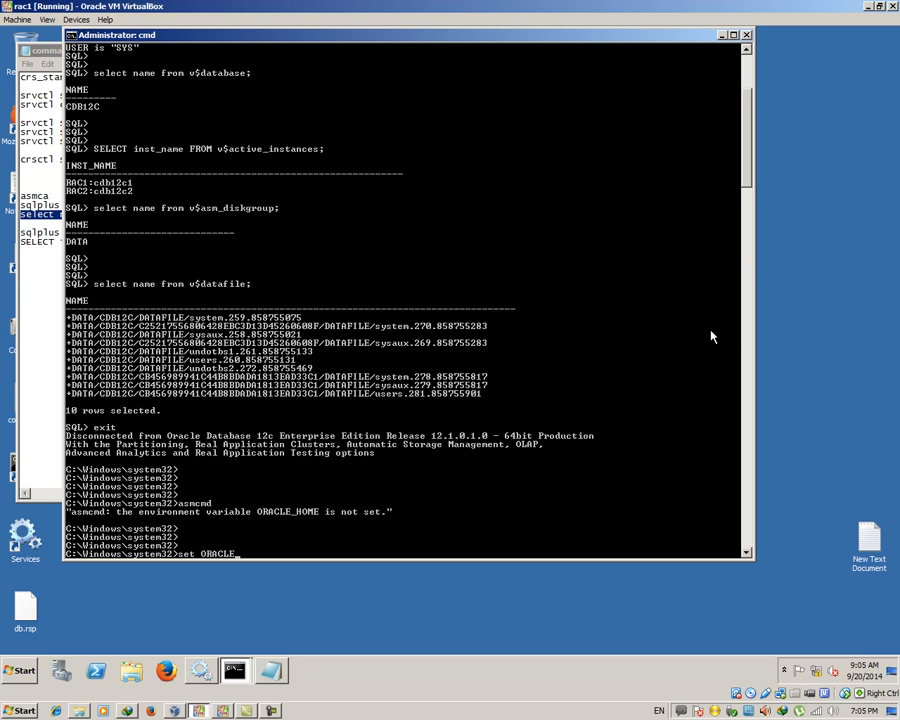
pyautogui.write('_SID=+ASM1')
pyautogui.press('Return')
pyautogui.press('Return')
# Reconnect as sysdba, exit, then rerun the connect command edited toward sysasm
pyautogui.press('Up')
pyautogui.press('Up')
pyautogui.press('Up')
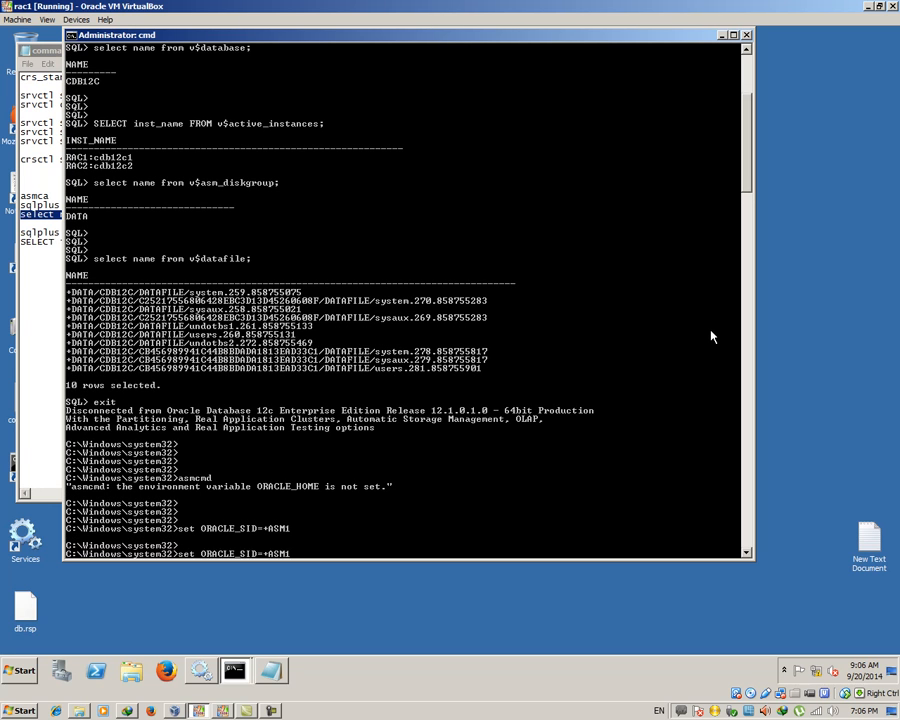
pyautogui.press('Return')
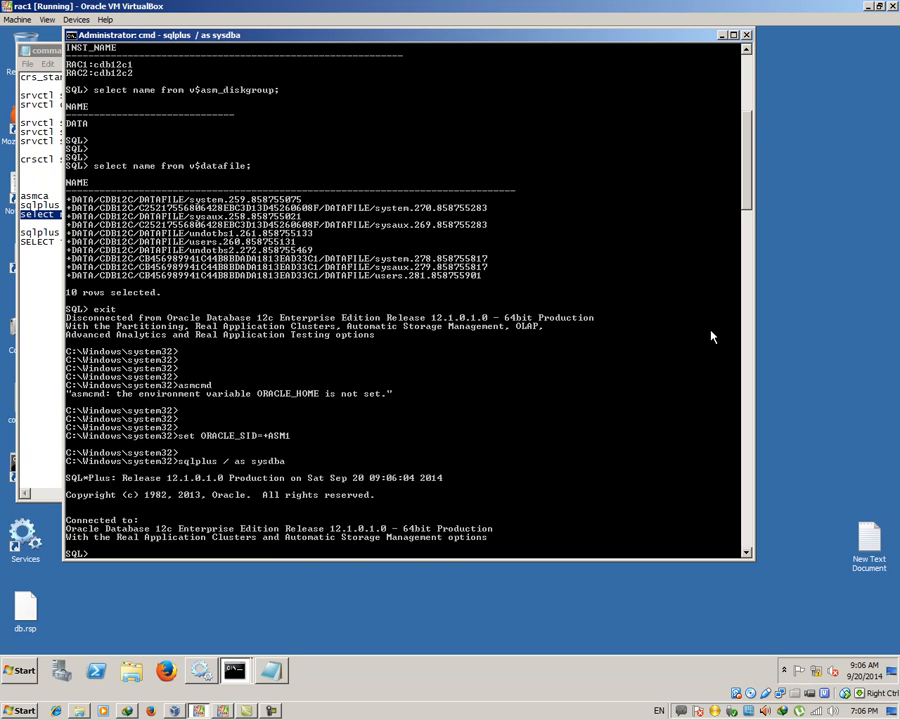
pyautogui.write('exit')
pyautogui.press('Return')
pyautogui.write('dbca')
pyautogui.press('Up')
pyautogui.press('Up')
pyautogui.press('Down')
pyautogui.press('BackSpace')
pyautogui.press('BackSpace')
pyautogui.press('BackSpace')
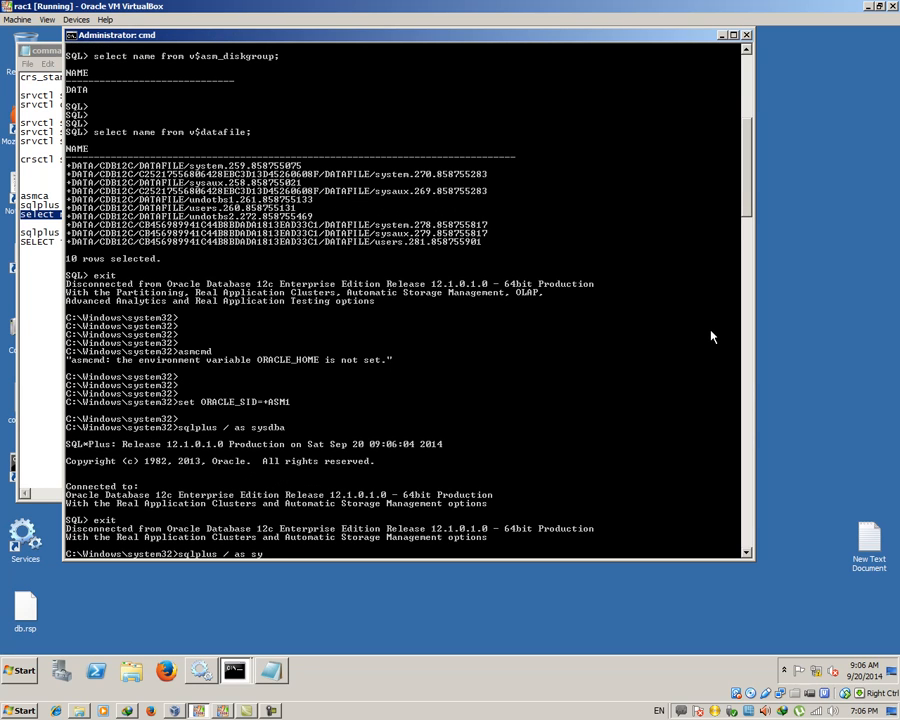
pyautogui.write('asm')
pyautogui.press('Return')
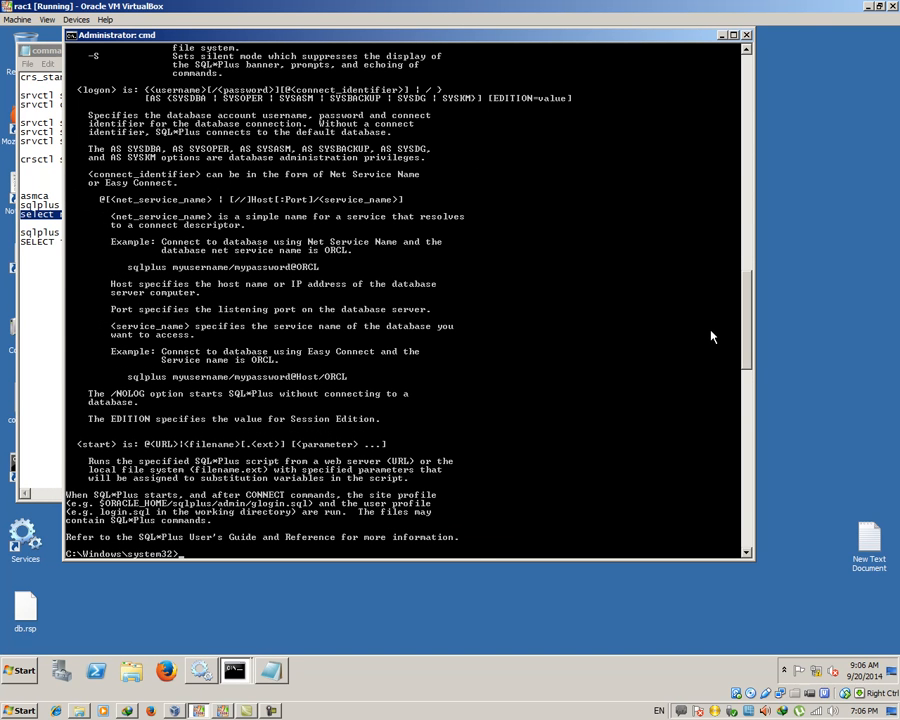
# Connect with sqlplus / as sysasm, clear the screen with host cls, and confirm user SYS
pyautogui.press('Up')
pyautogui.press('BackSpace')
pyautogui.press('BackSpace')
pyautogui.write('sm')
pyautogui.press('Return')
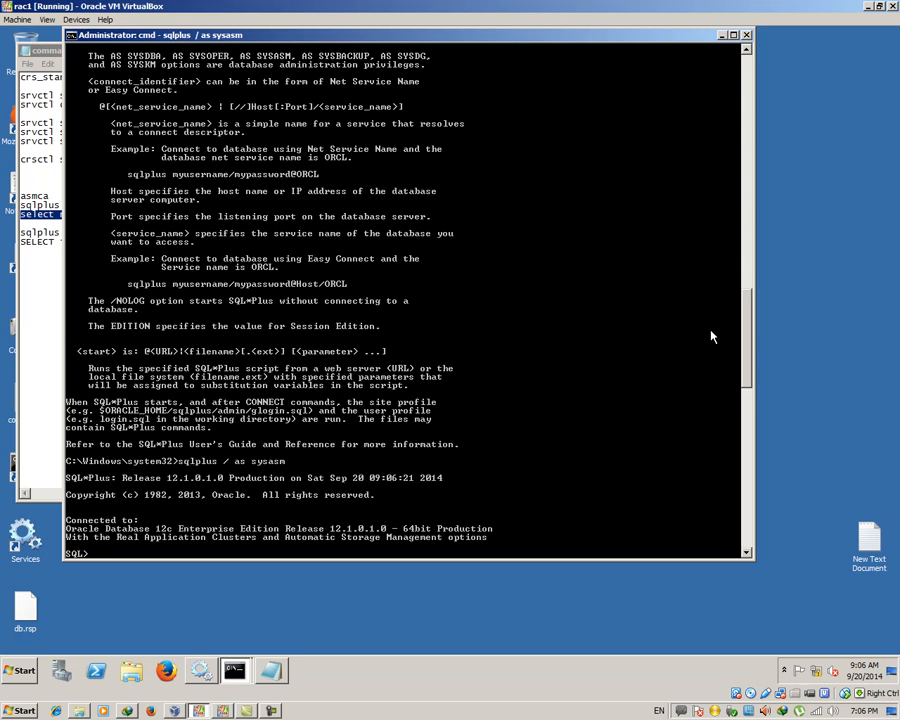
pyautogui.write('host cls')
pyautogui.press('Return')
pyautogui.press('Return')
pyautogui.press('Return')
pyautogui.write('show user')
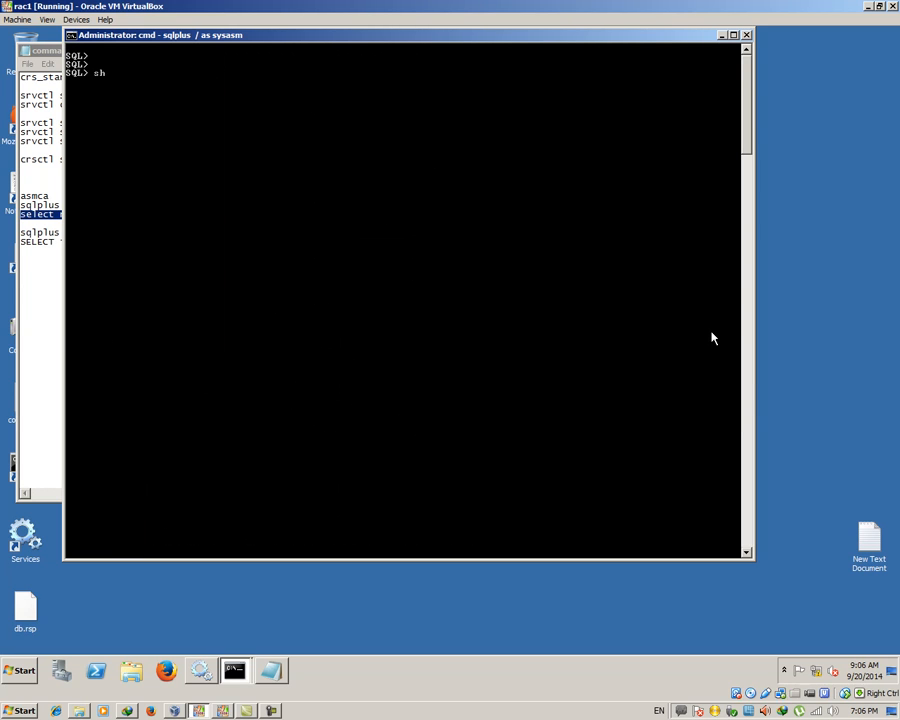
pyautogui.press('Return')
pyautogui.press('Return')
pyautogui.press('Return')
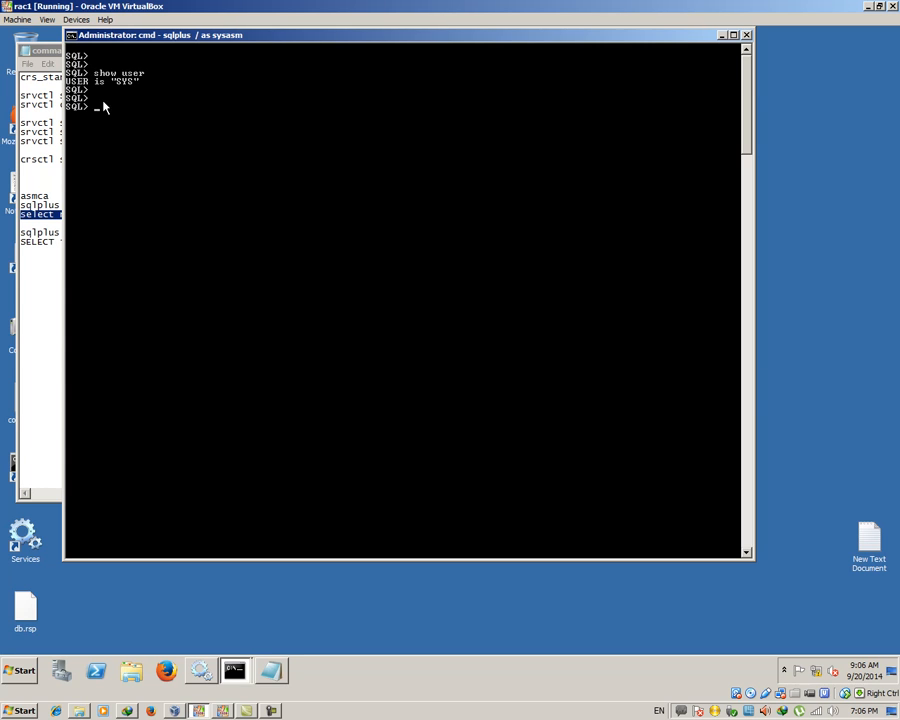
# Paste the v$asm_diskgroup query from the notes into SQL*Plus and run it, listing DATA
pyautogui.click(29, 174)
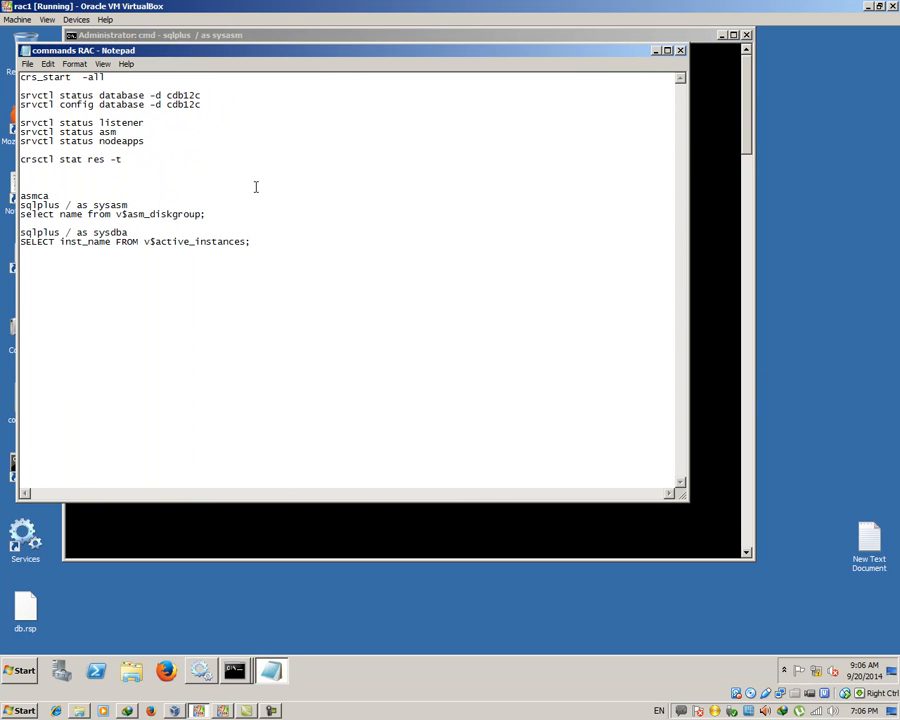
pyautogui.moveTo(207, 214); pyautogui.dragTo(20, 214)
pyautogui.rightClick(46, 221)
pyautogui.click(67, 258)
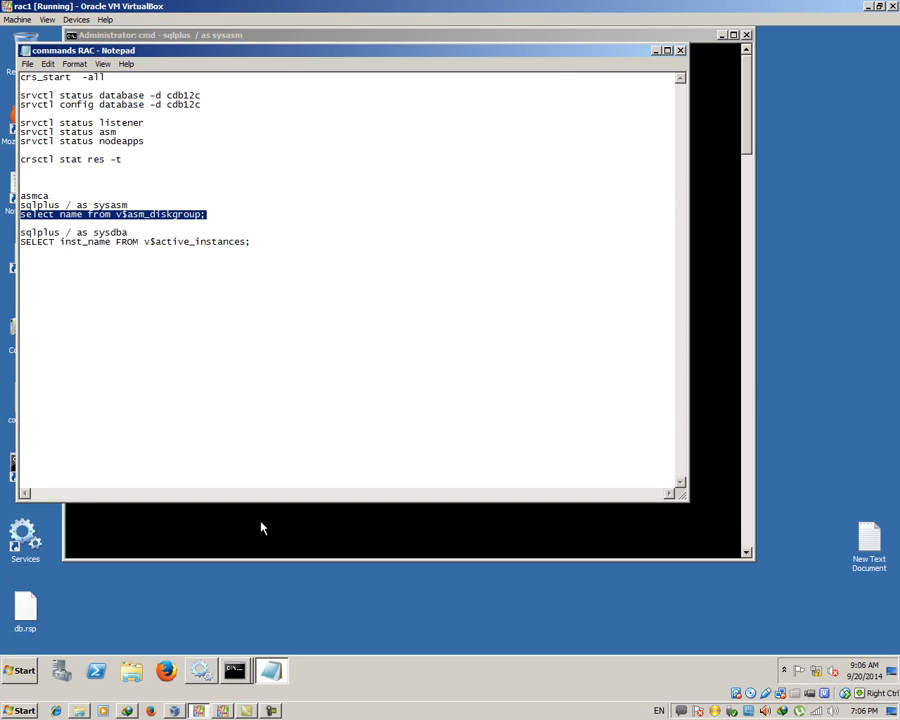
pyautogui.rightClick(261, 525)
pyautogui.rightClick(265, 260)
pyautogui.click(300, 286)
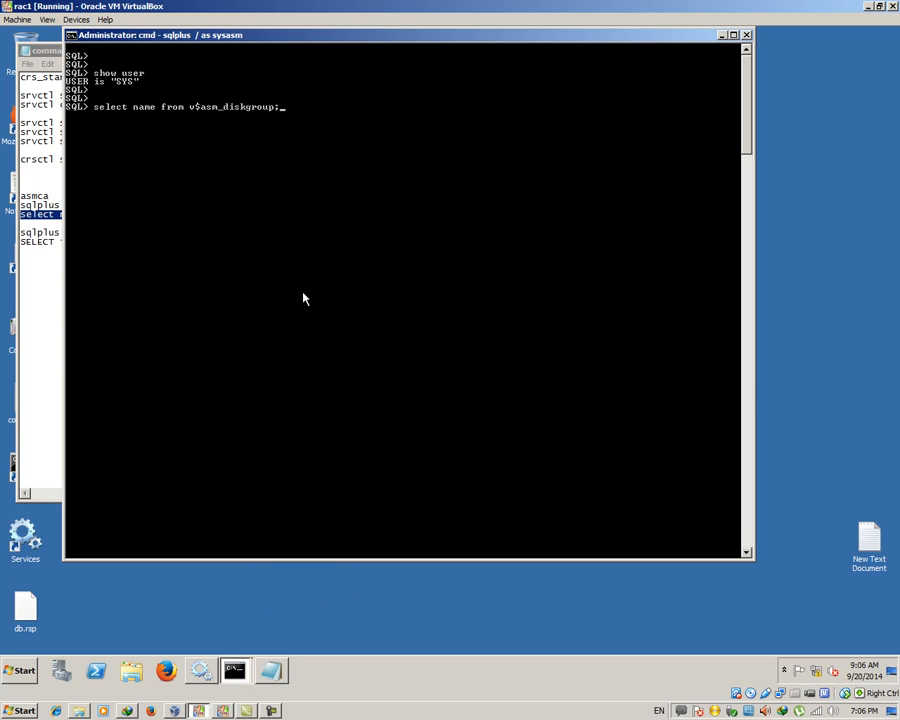
pyautogui.press('Return')
pyautogui.press('Return')
# Exit SQL*Plus, set ORACLE_SID=+ASM1, and run asmcmd, which reports ORACLE_HOME not set
pyautogui.press('Return')
pyautogui.write('exit')
pyautogui.press('Return')
pyautogui.press('Return')
pyautogui.press('Return')
pyautogui.press('Up')
pyautogui.press('Up')
pyautogui.press('Up')
pyautogui.press('Return')
pyautogui.write('asmcmd')
pyautogui.press('Up')
pyautogui.press('Down')
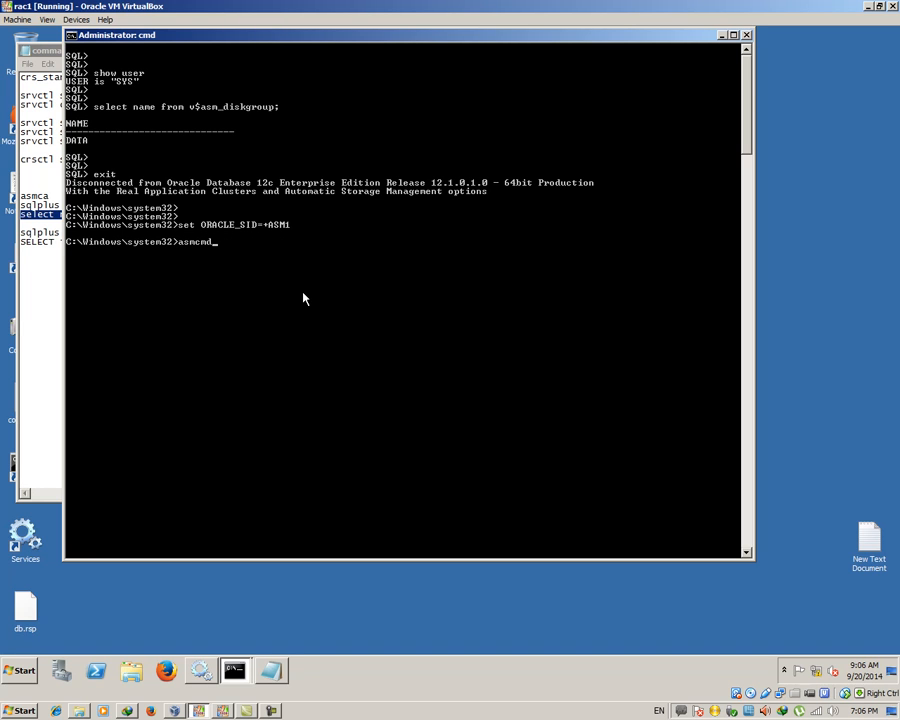
pyautogui.press('Return')
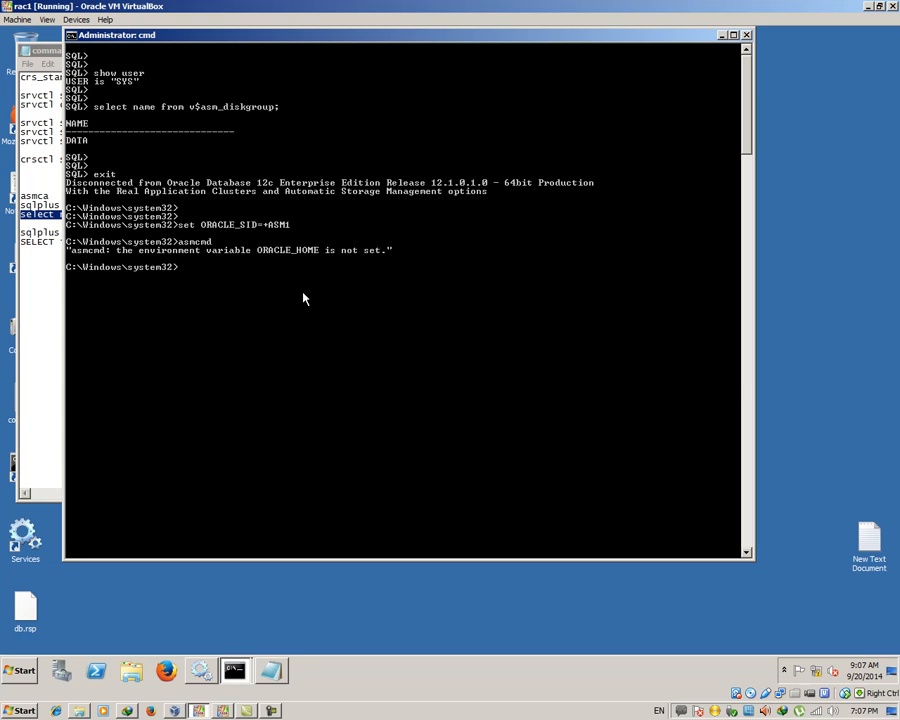
# Change directory to C:\app\12.1.0\grid\BIN
pyautogui.write('s')
pyautogui.press('BackSpace')
pyautogui.write('cd \\')
pyautogui.press('Return')
pyautogui.write('cd app')
pyautogui.write('\\')
pyautogui.press('Tab')
pyautogui.write('\\grid\\BIN')
pyautogui.press('Return')
# List the asm* files with DIR and rerun asmcmd from the grid BIN folder
pyautogui.press('Return')
pyautogui.press('Return')
pyautogui.write('DIR A')
pyautogui.press('BackSpace')
pyautogui.write('asm*')
pyautogui.press('Return')
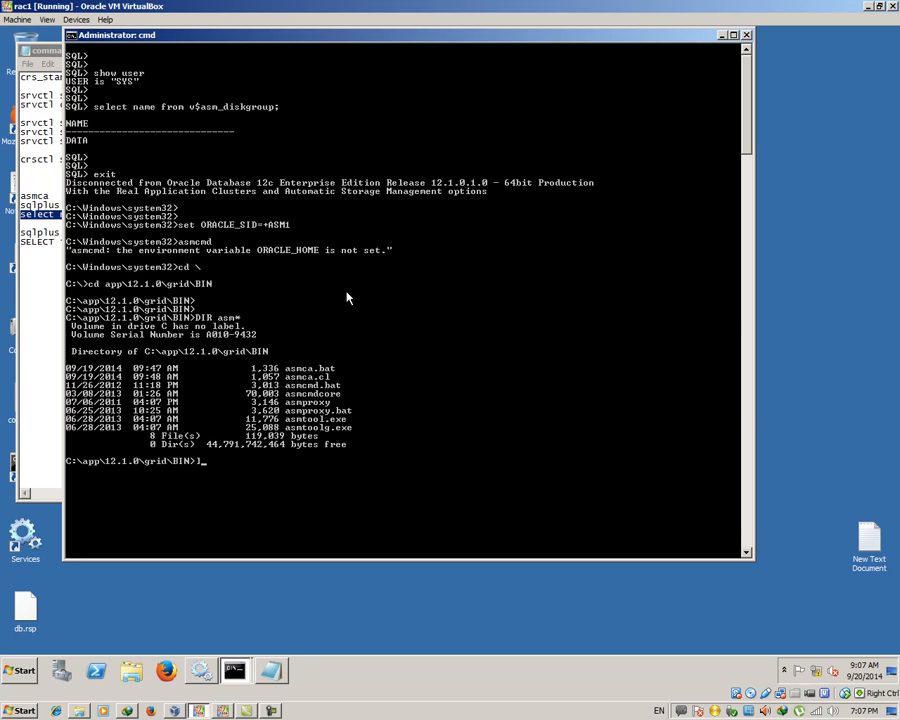
pyautogui.write('asmcmd')
pyautogui.press('Return')
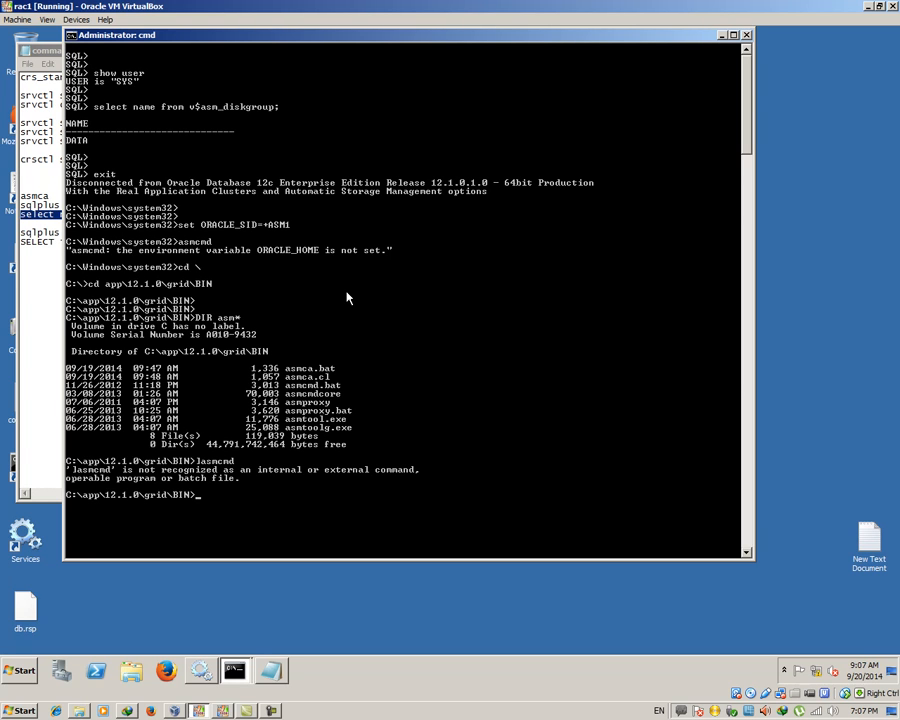
pyautogui.press('Up')
pyautogui.press('Left')
pyautogui.press('Left')
pyautogui.press('Left')
pyautogui.press('Left')
pyautogui.press('Left')
pyautogui.press('Left')
pyautogui.press('Left')
pyautogui.press('Delete')
pyautogui.press('Return')
pyautogui.press('Return')
pyautogui.press('Return')
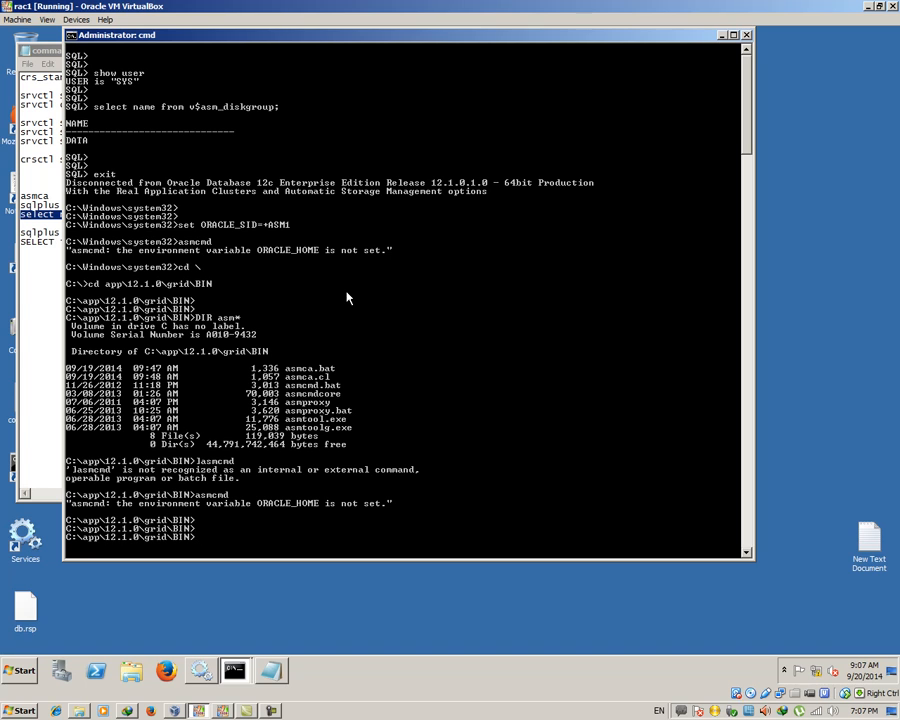
# Try asmcmd -p, asmcmd -t and asmcmd ?, each reporting ORACLE_HOME not set
pyautogui.write('asmcmd -p')
pyautogui.press('Return')
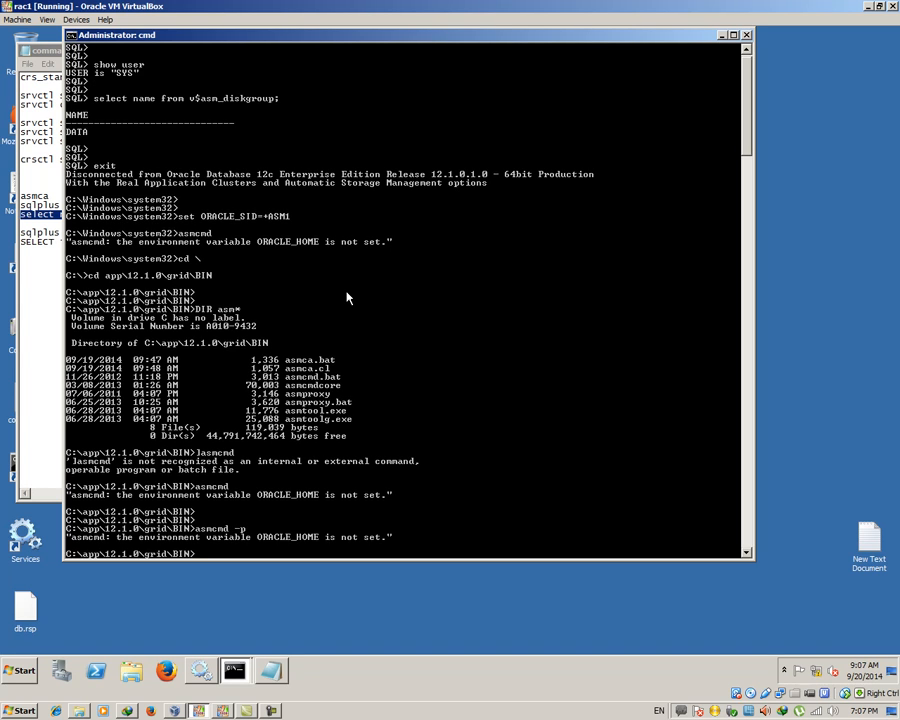
pyautogui.press('Up')
pyautogui.press('BackSpace')
pyautogui.write('t')
pyautogui.press('Return')
pyautogui.write('asm')
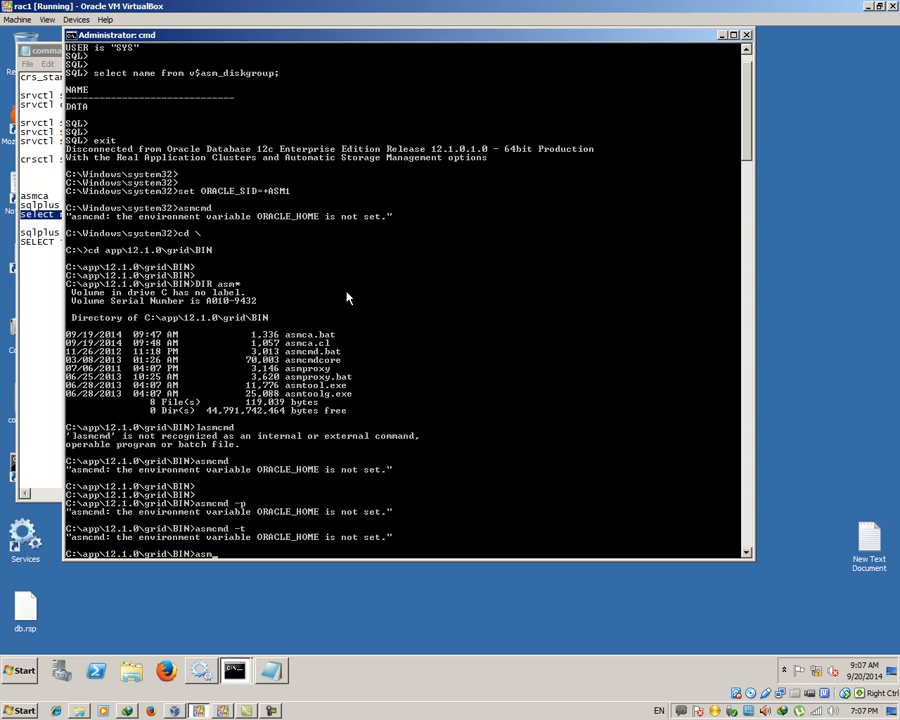
pyautogui.write('a')
pyautogui.press('BackSpace')
pyautogui.write('cmd ?')
pyautogui.press('Return')
# Try asmcmd -P, -w and -t again, then switch to the commands RAC notes
pyautogui.write('asmcmd -P')
pyautogui.press('Return')
pyautogui.press('Up')
pyautogui.press('BackSpace')
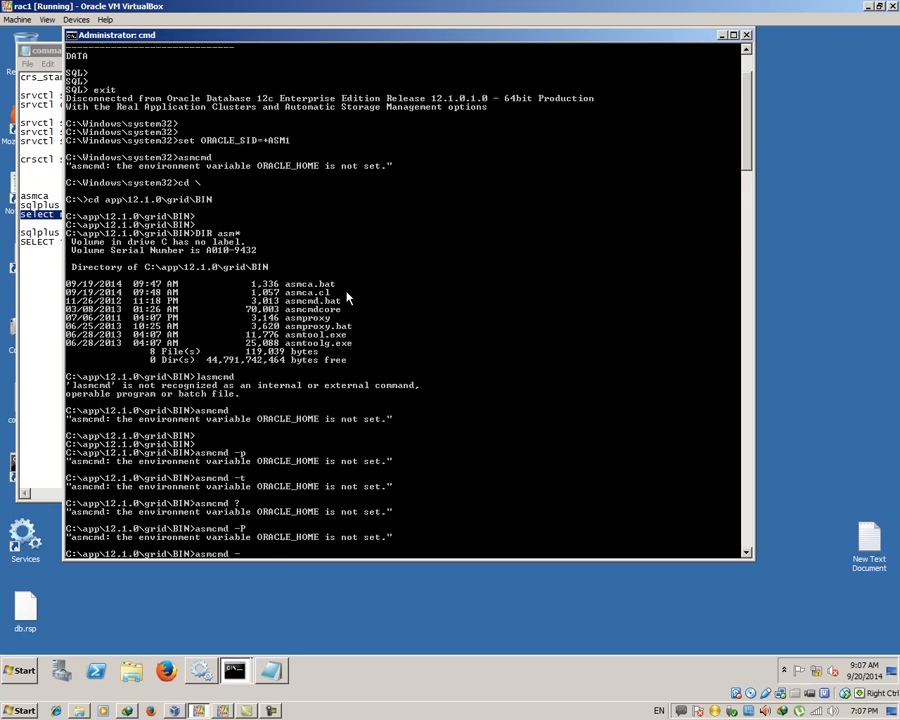
pyautogui.write('w')
pyautogui.press('Return')
pyautogui.press('Up')
pyautogui.press('BackSpace')
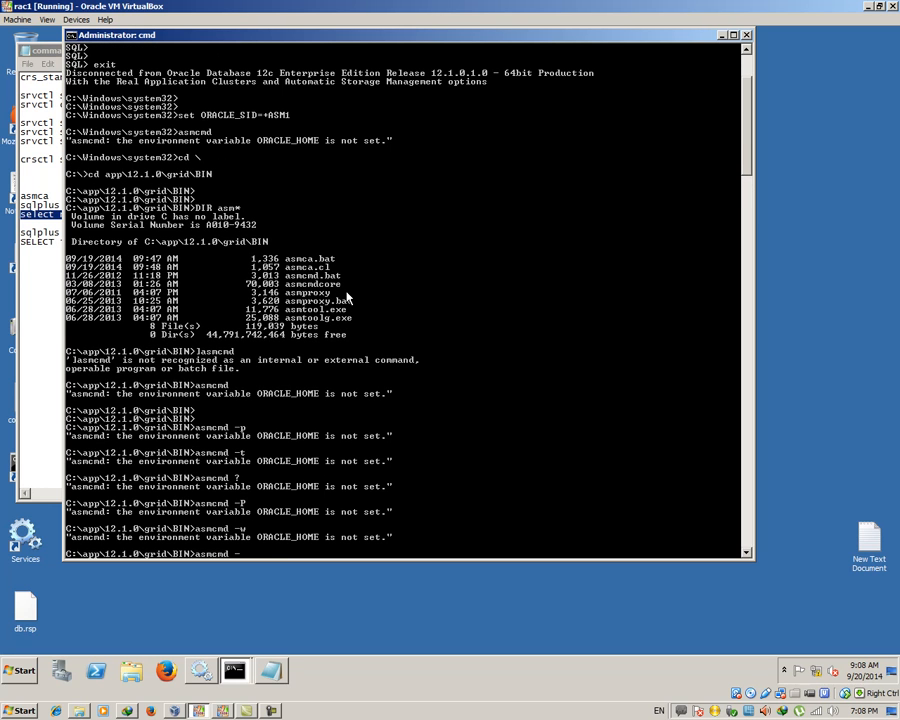
pyautogui.write('t')
pyautogui.press('Return')
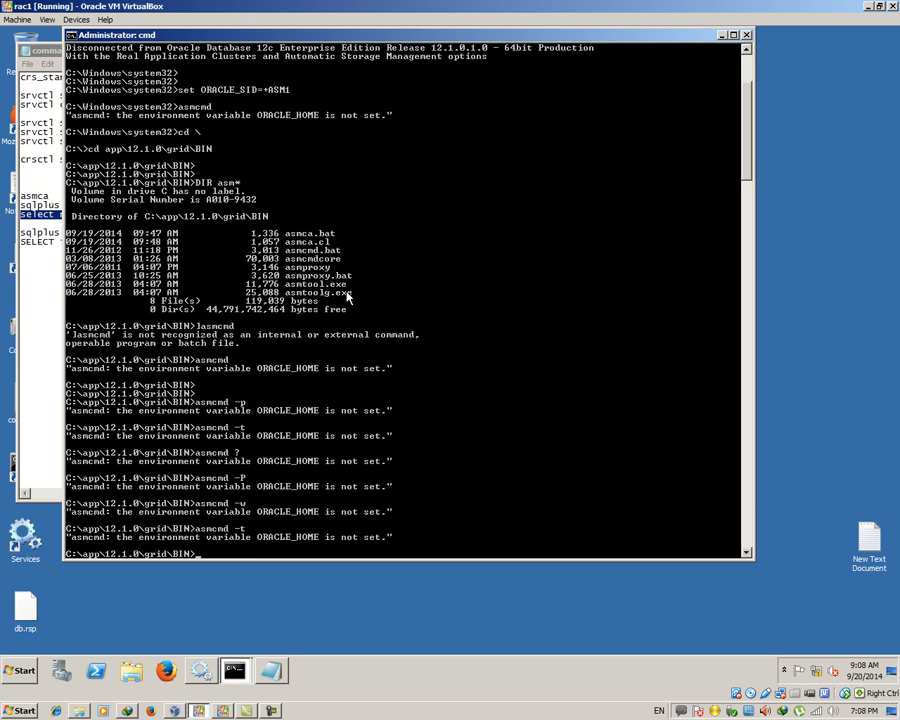
pyautogui.hotkey('alt', 'Tab')
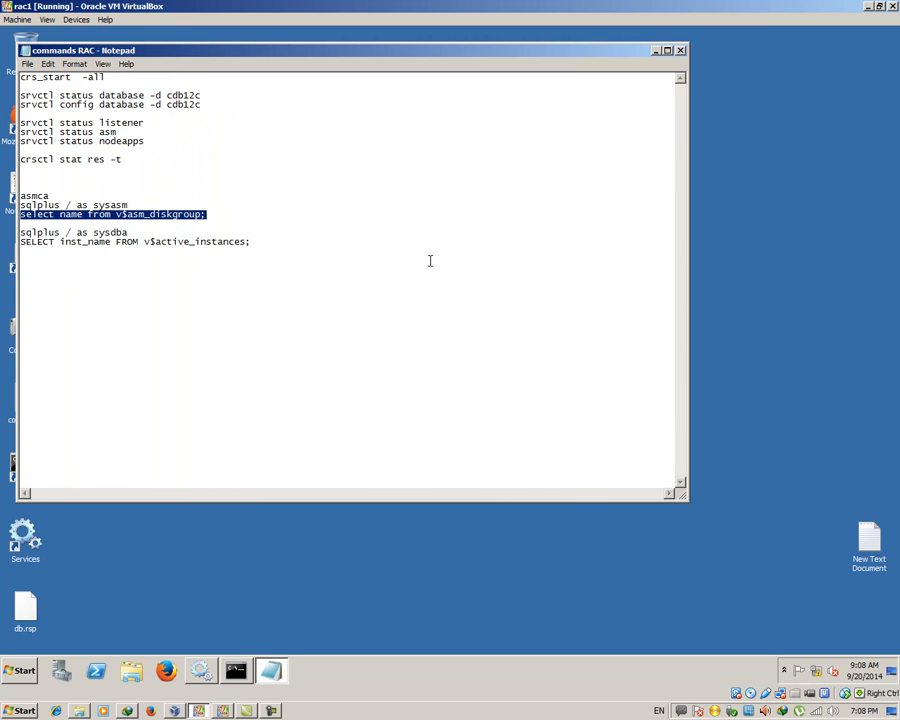
# Run srvctl status database -d cdb12c from the notes, showing instances on rac1 and rac2
pyautogui.click(681, 51)
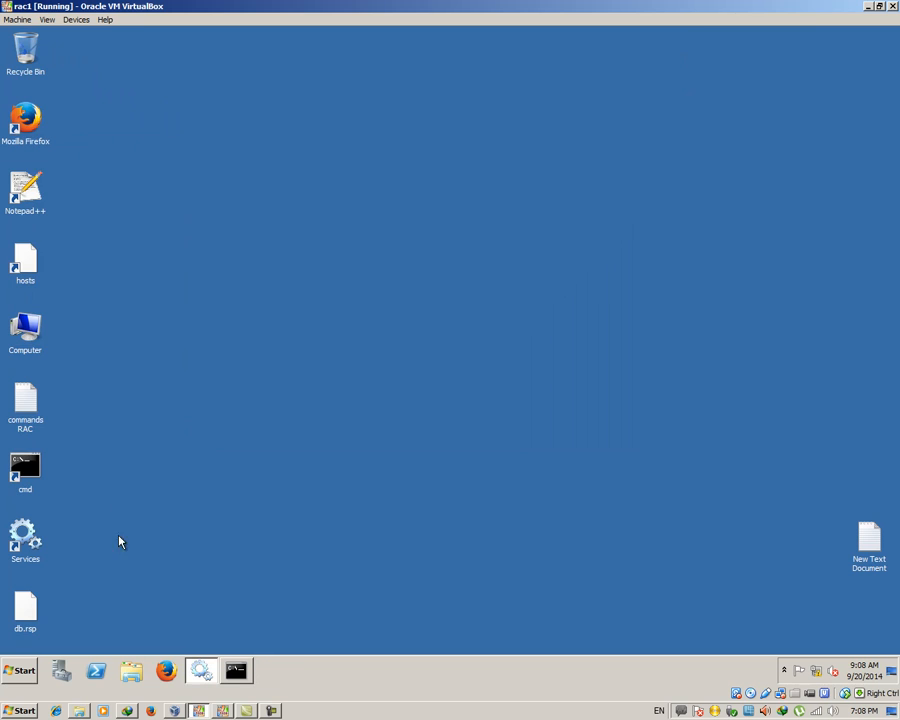
pyautogui.click(237, 669)
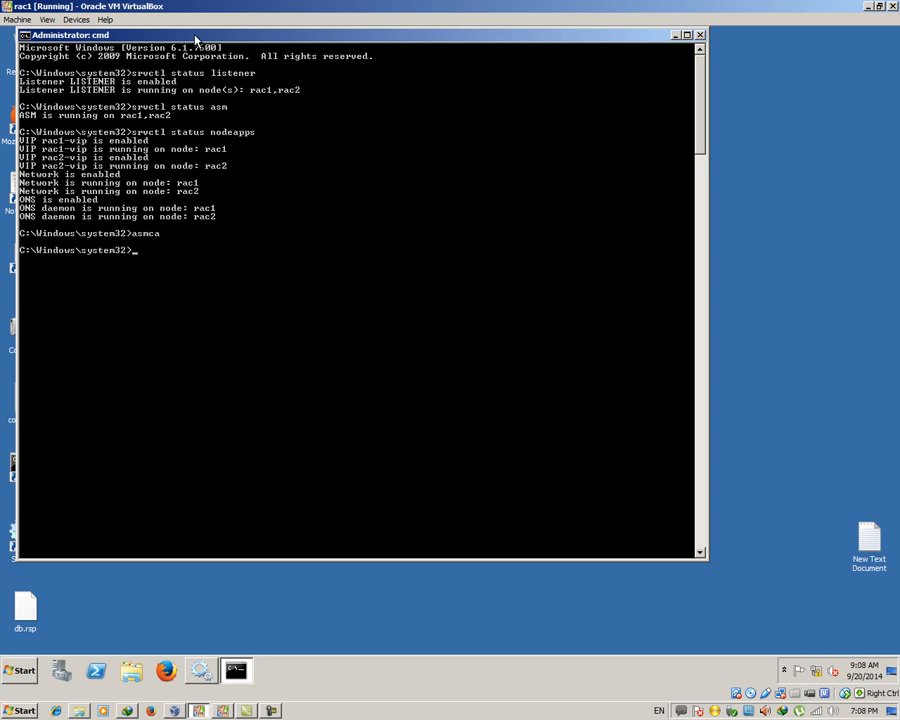
pyautogui.moveTo(196, 40); pyautogui.dragTo(347, 41)
pyautogui.doubleClick(36, 430)
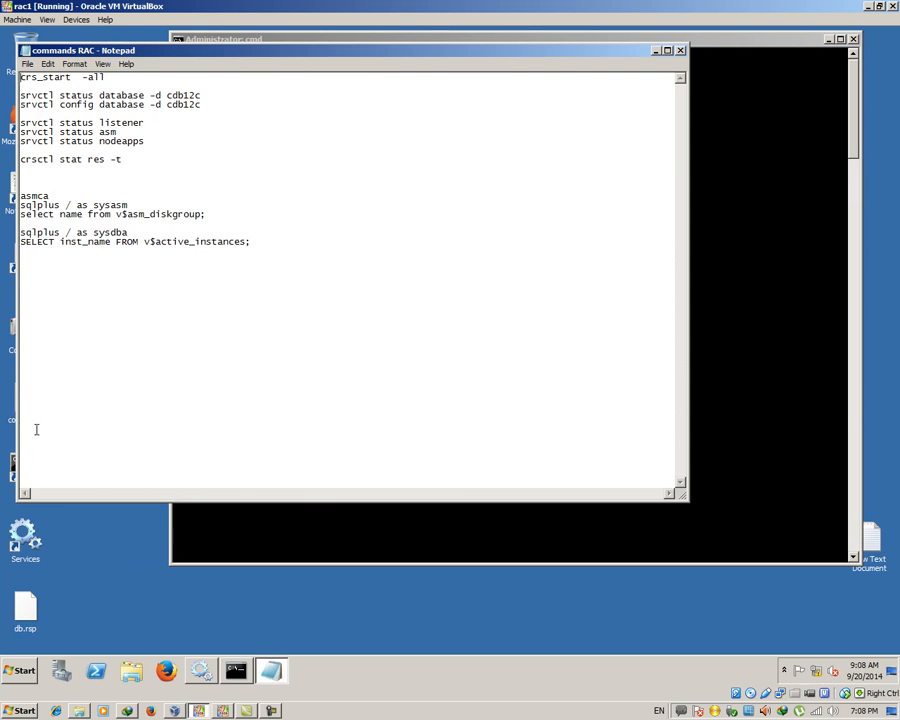
pyautogui.moveTo(217, 90)
pyautogui.mouseDown()
pyautogui.moveTo(180, 96)
pyautogui.moveTo(201, 96)
pyautogui.mouseUp()
pyautogui.rightClick(201, 96)
pyautogui.click(232, 135)
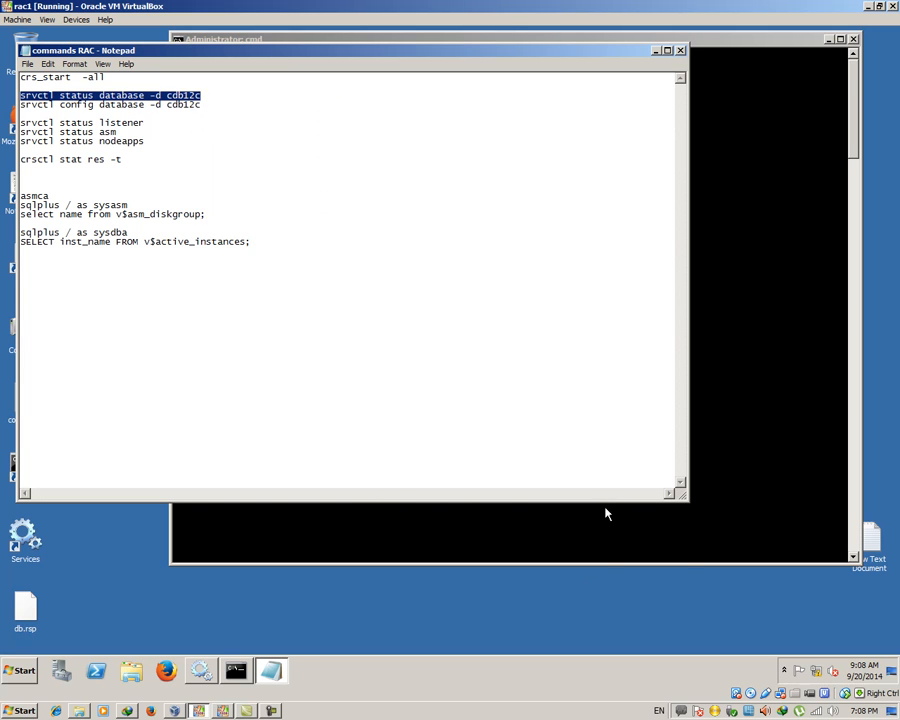
pyautogui.rightClick(605, 514)
pyautogui.click(620, 538)
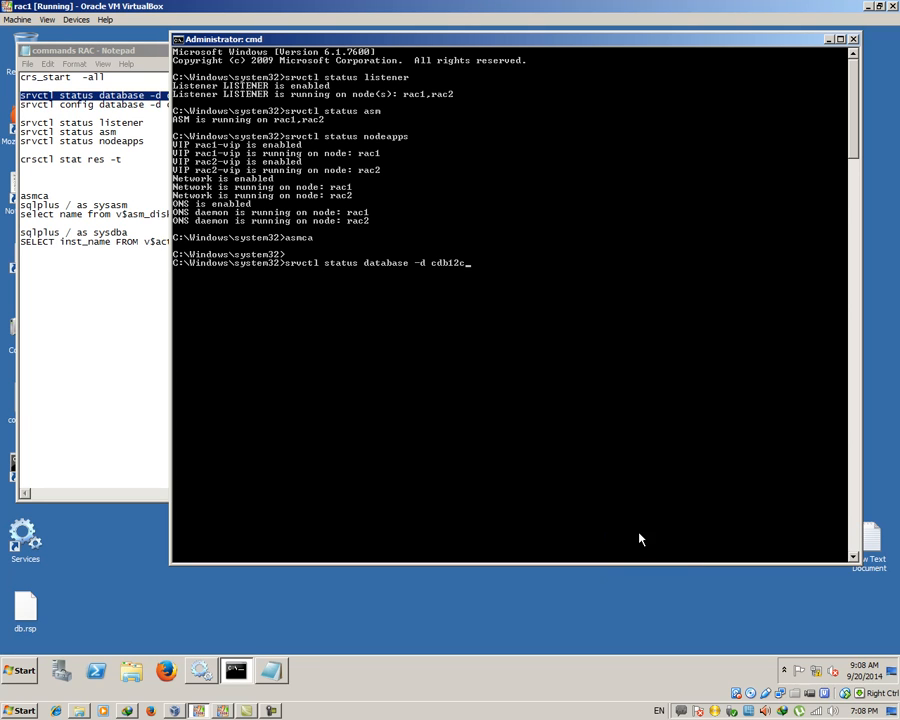
pyautogui.press('Return')
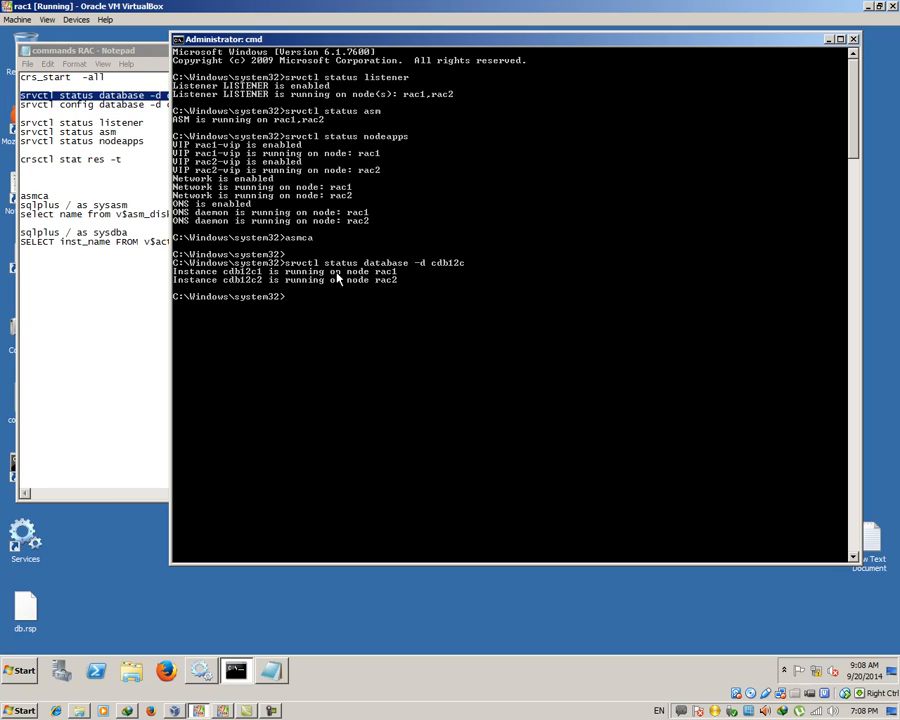
# Run srvctl config database -d cdb12c, then close the console and notes windows
pyautogui.click(194, 104)
pyautogui.doubleClick(184, 104)
pyautogui.moveTo(184, 104); pyautogui.dragTo(37, 110)
pyautogui.rightClick(37, 112)
pyautogui.click(76, 146)
pyautogui.rightClick(466, 512)
pyautogui.rightClick(454, 357)
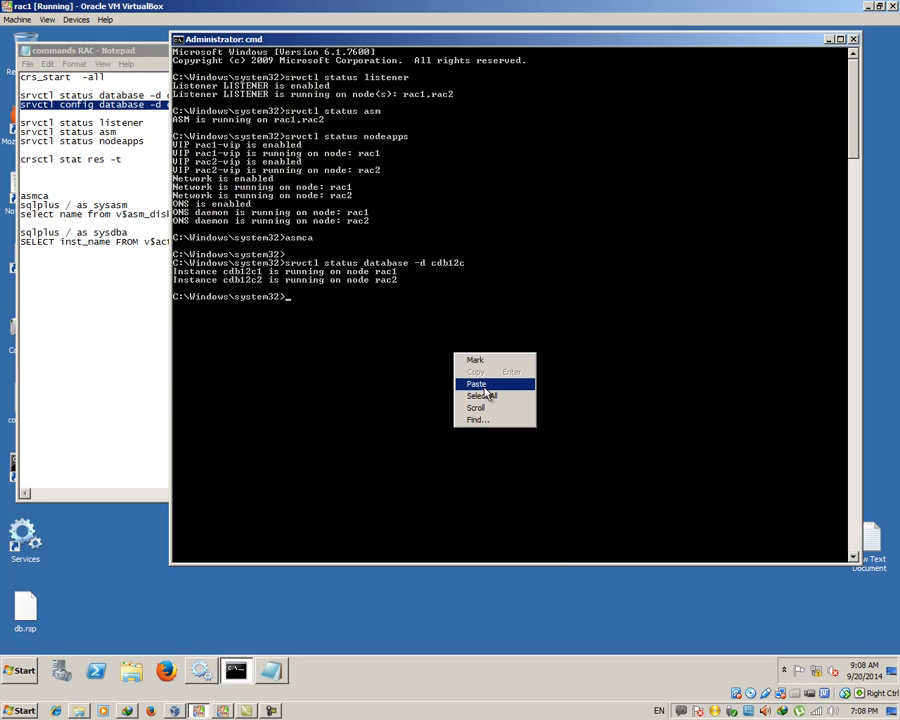
pyautogui.click(484, 389)
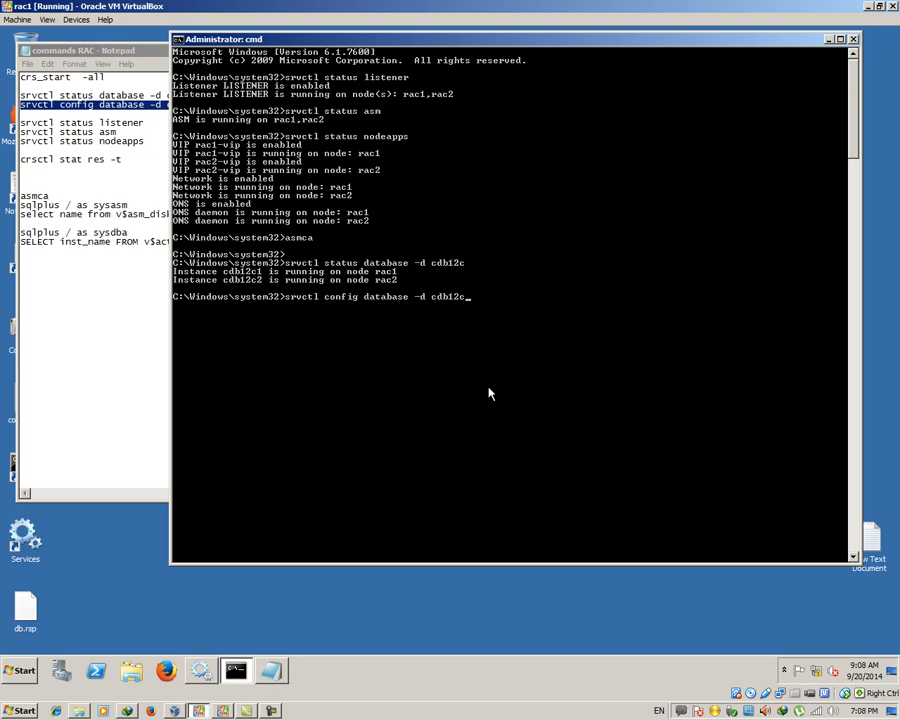
pyautogui.press('Return')
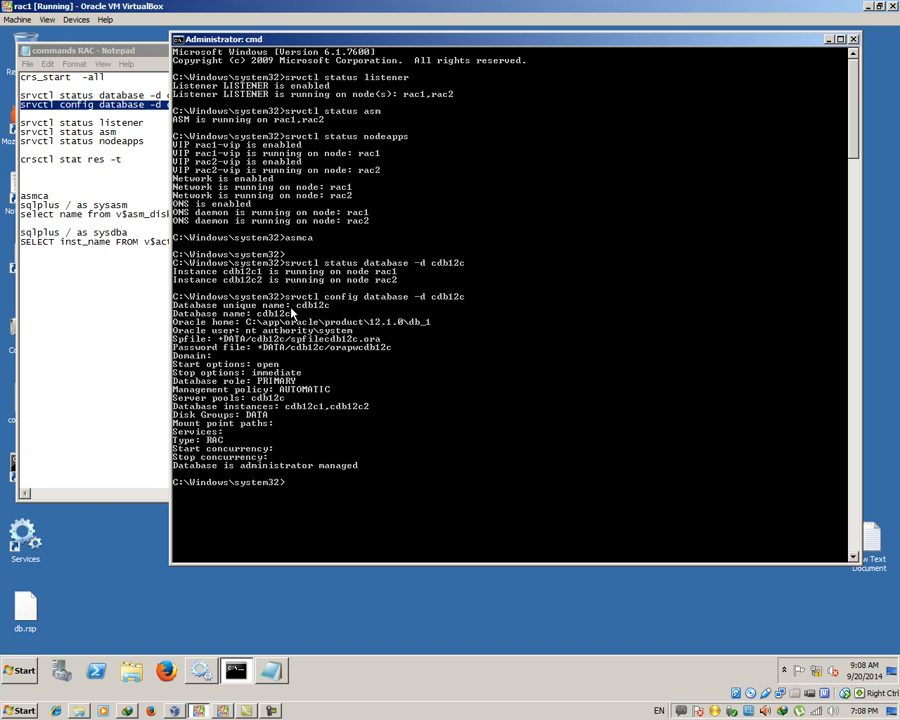
pyautogui.click(854, 39)
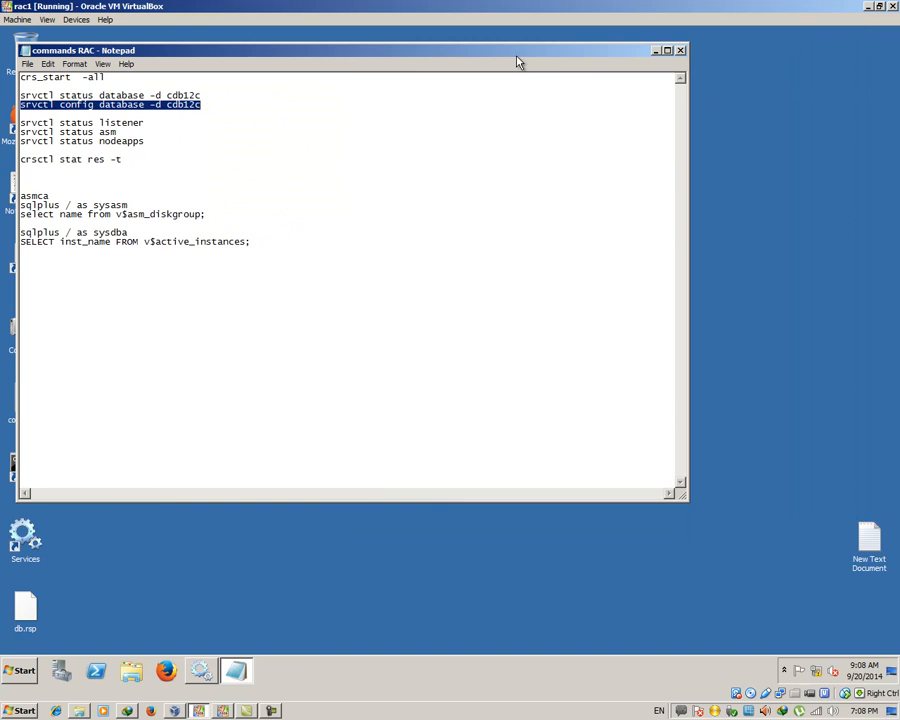
pyautogui.click(679, 50)
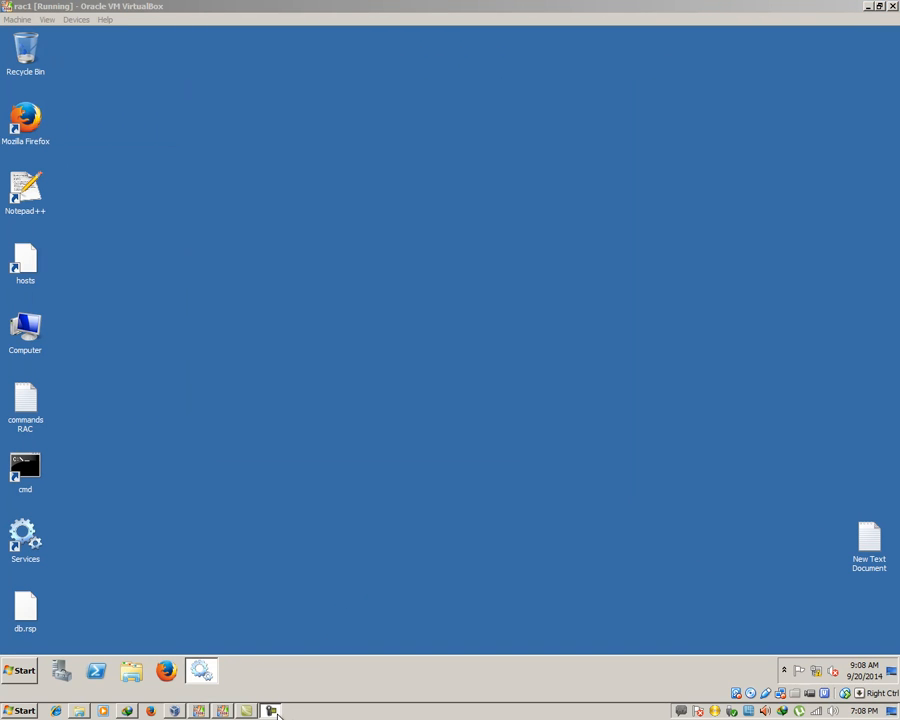